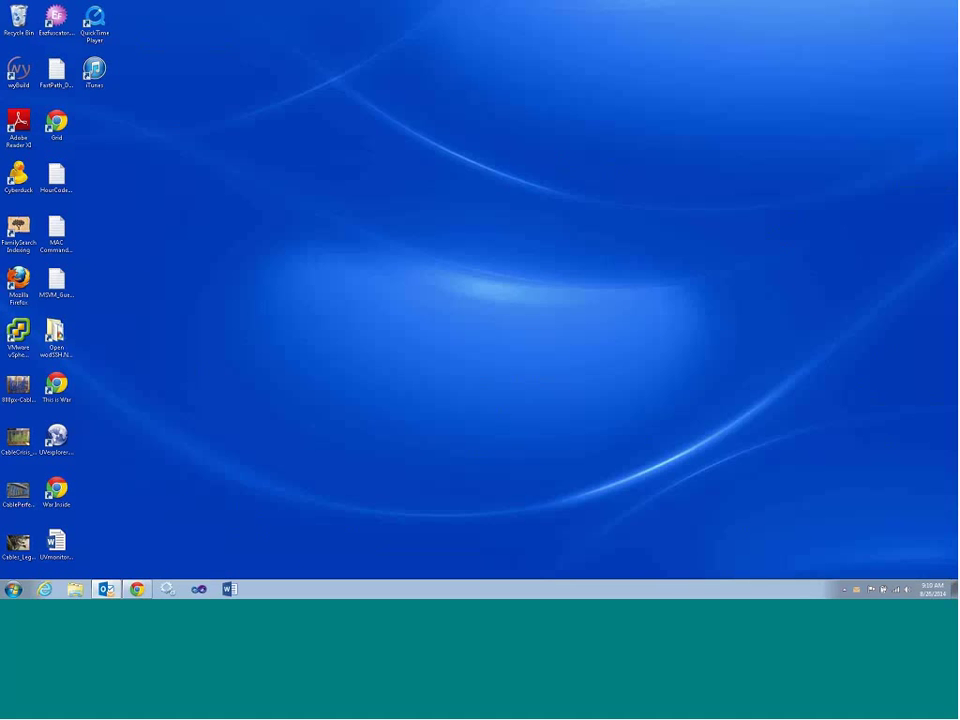
# Launch UVexplorer and set up a new discovery named UVLab_Demo with the PING Sweep method
pyautogui.click(64, 450)
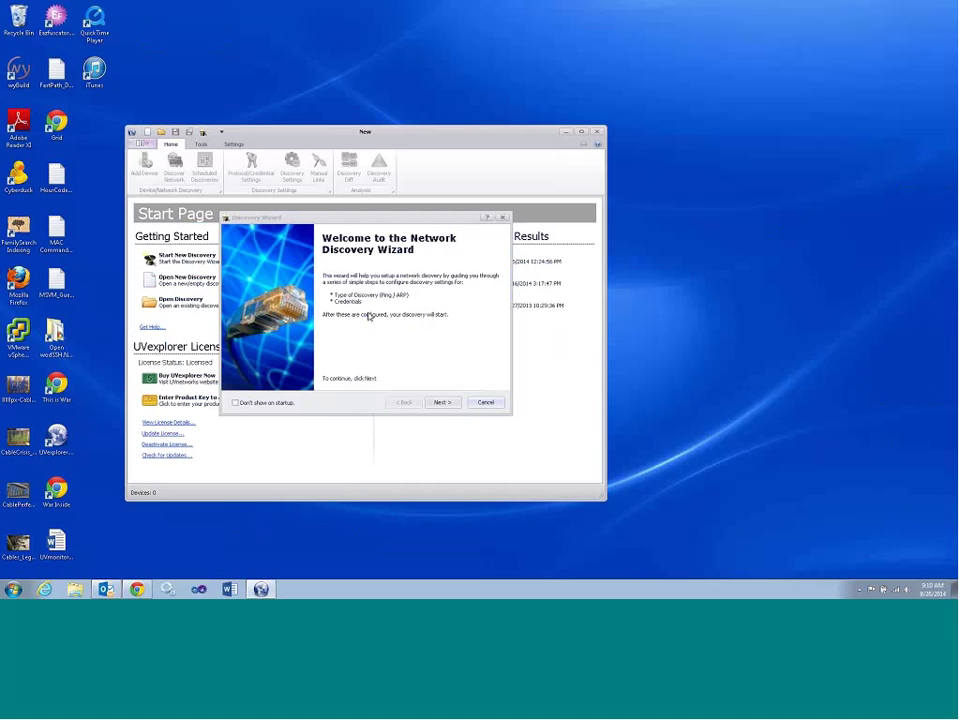
pyautogui.click(442, 402)
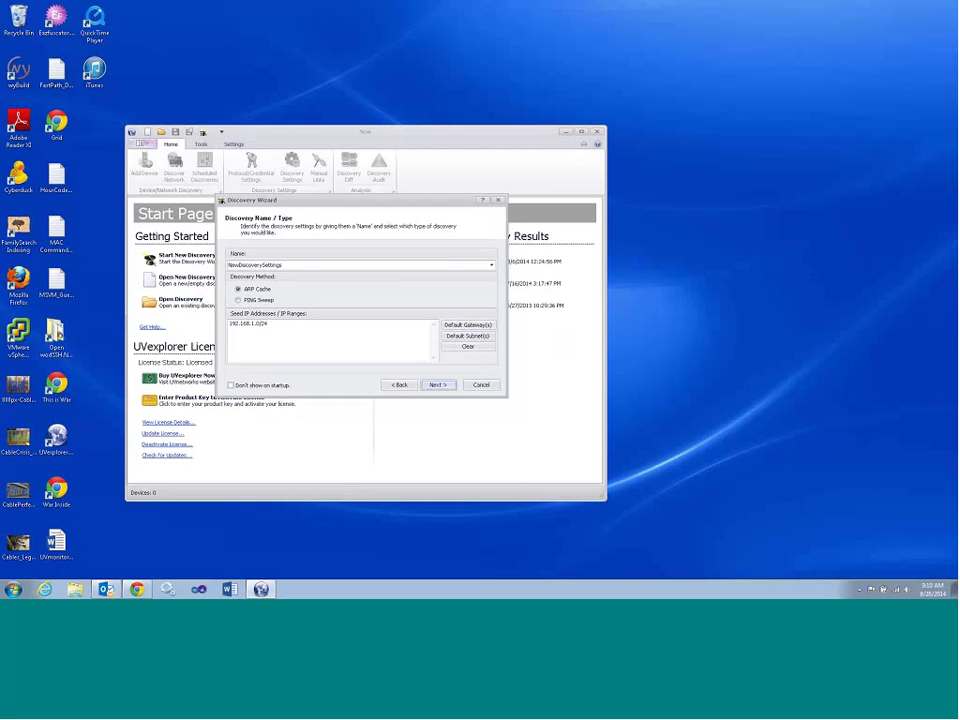
pyautogui.doubleClick(305, 264)
pyautogui.write('UVLab_Demo')
pyautogui.moveTo(361, 207); pyautogui.dragTo(361, 204)
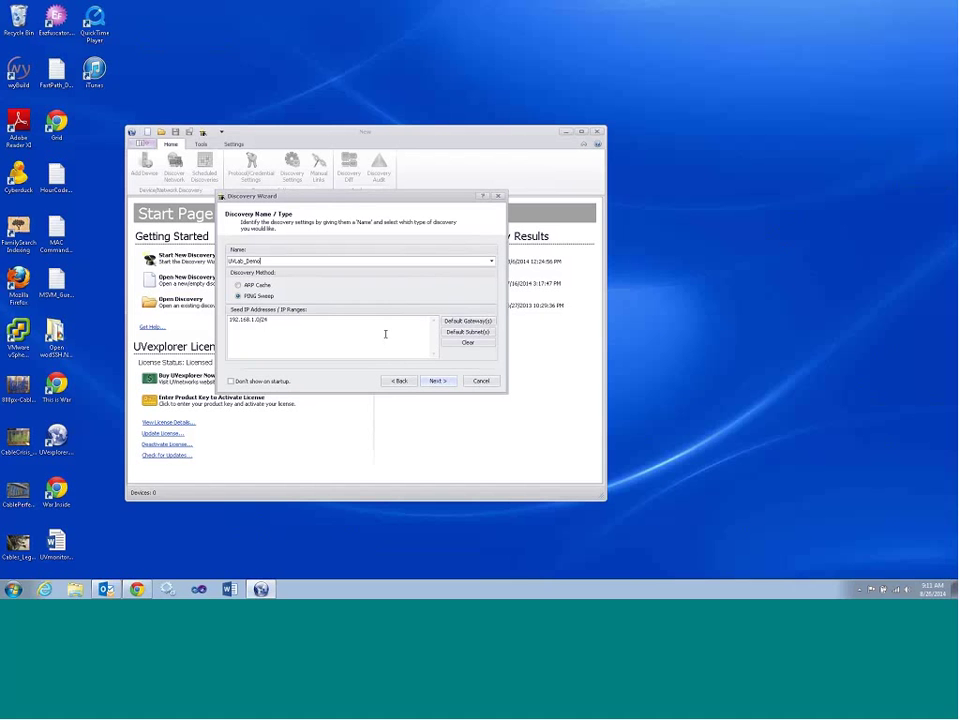
# Add the default gateway to the discovery's seed addresses and delete that entry again
pyautogui.click(464, 321)
pyautogui.click(269, 326)
pyautogui.moveTo(269, 326); pyautogui.dragTo(224, 328)
pyautogui.press('BackSpace')
# Accept the seed range, use only the PUBLIC SNMPv1 credential, and finish the wizard to start the discovery
pyautogui.click(437, 381)
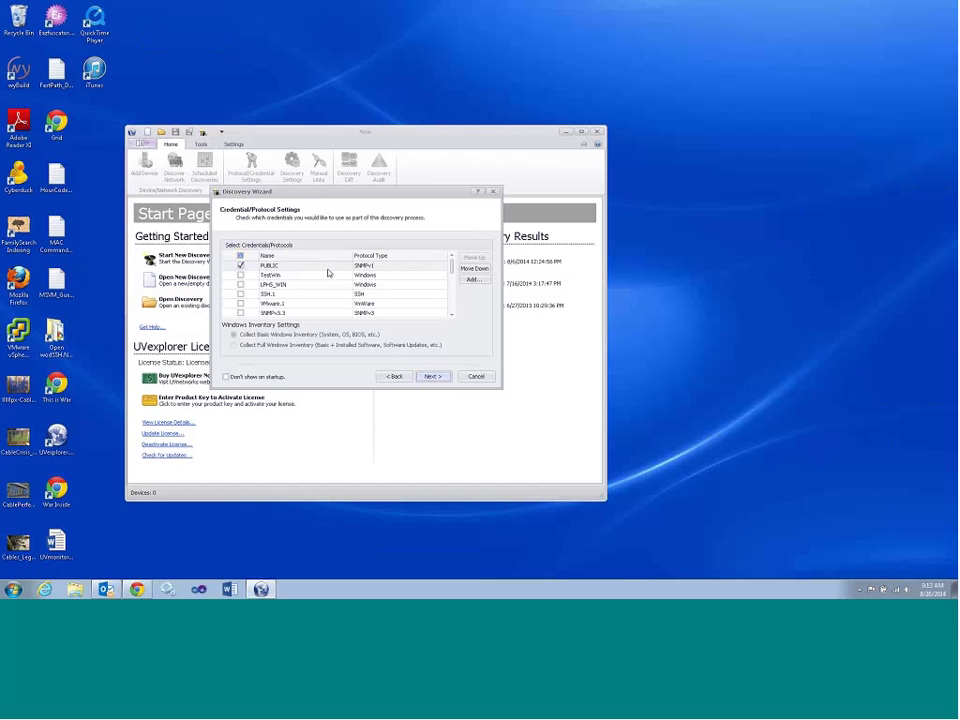
pyautogui.moveTo(339, 192); pyautogui.dragTo(341, 202)
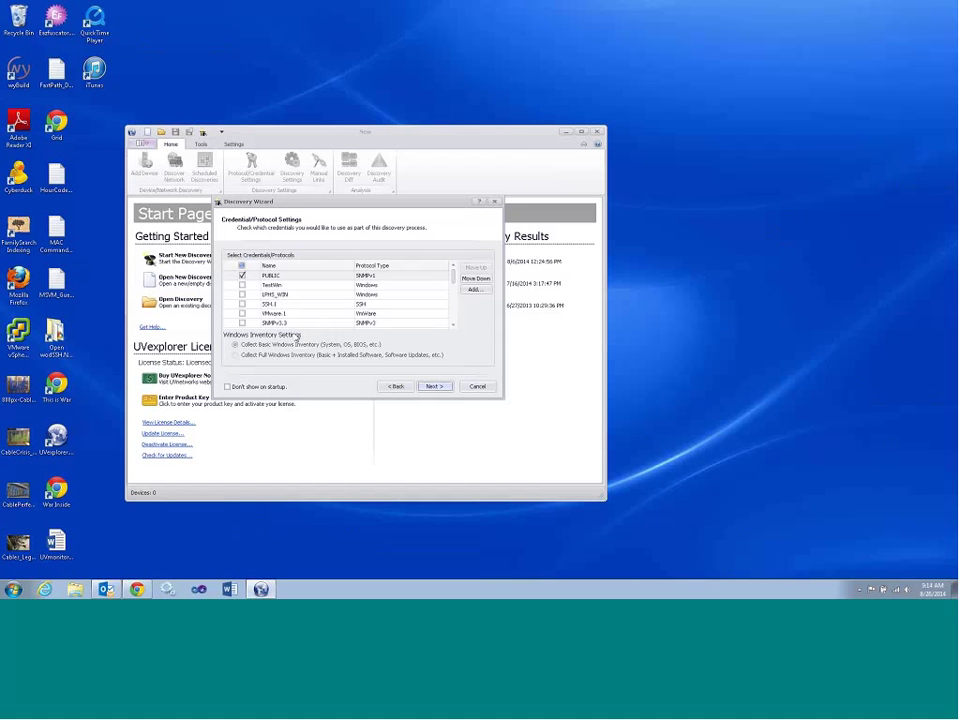
pyautogui.click(357, 288)
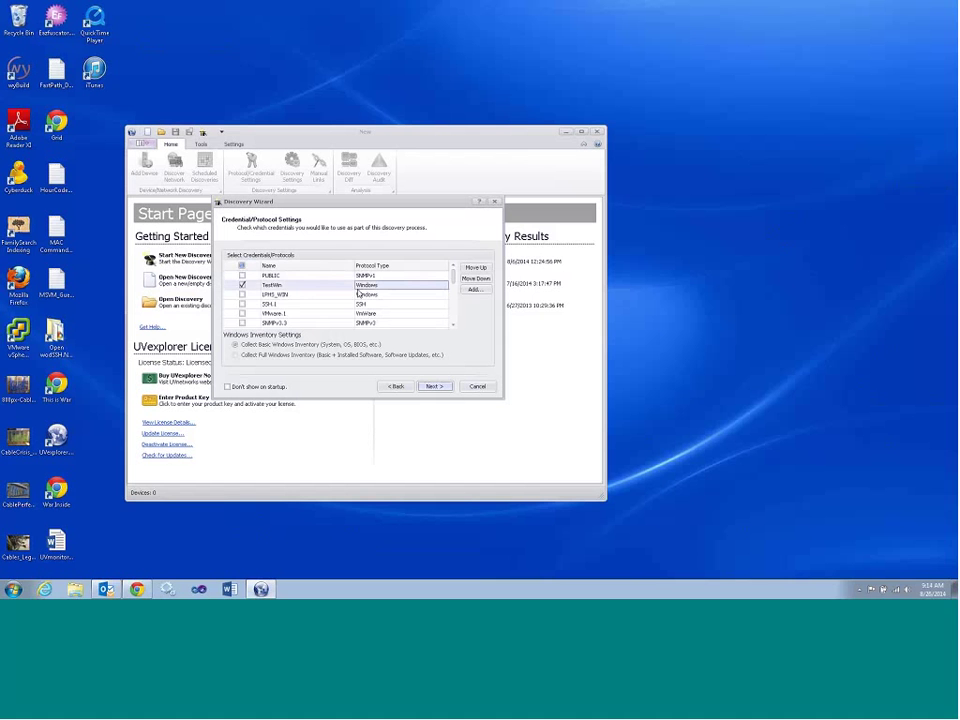
pyautogui.press('Up')
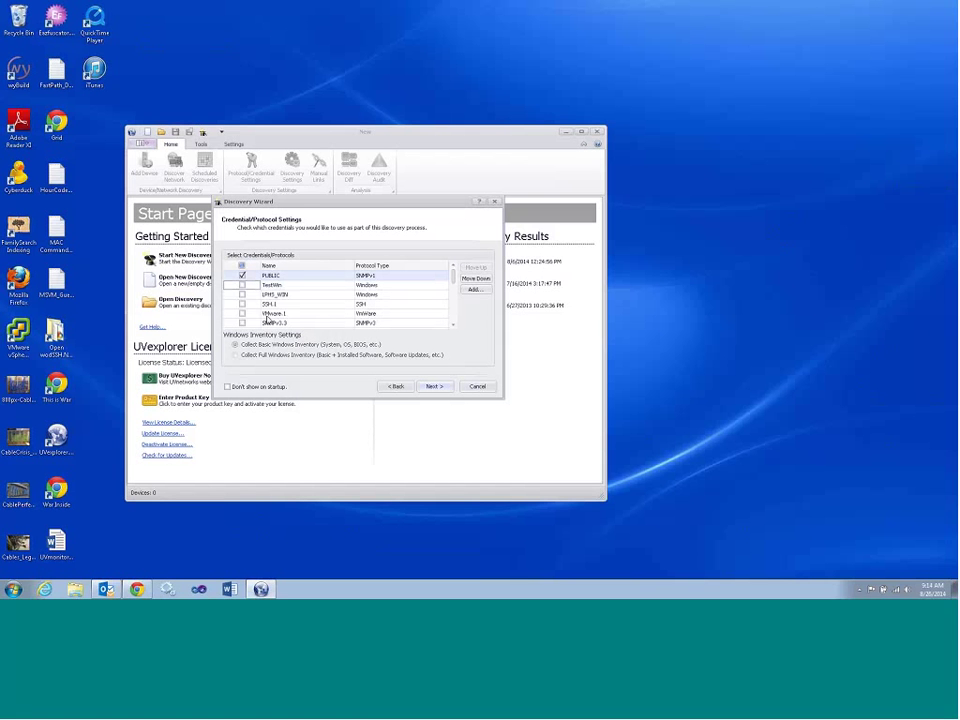
pyautogui.click(434, 387)
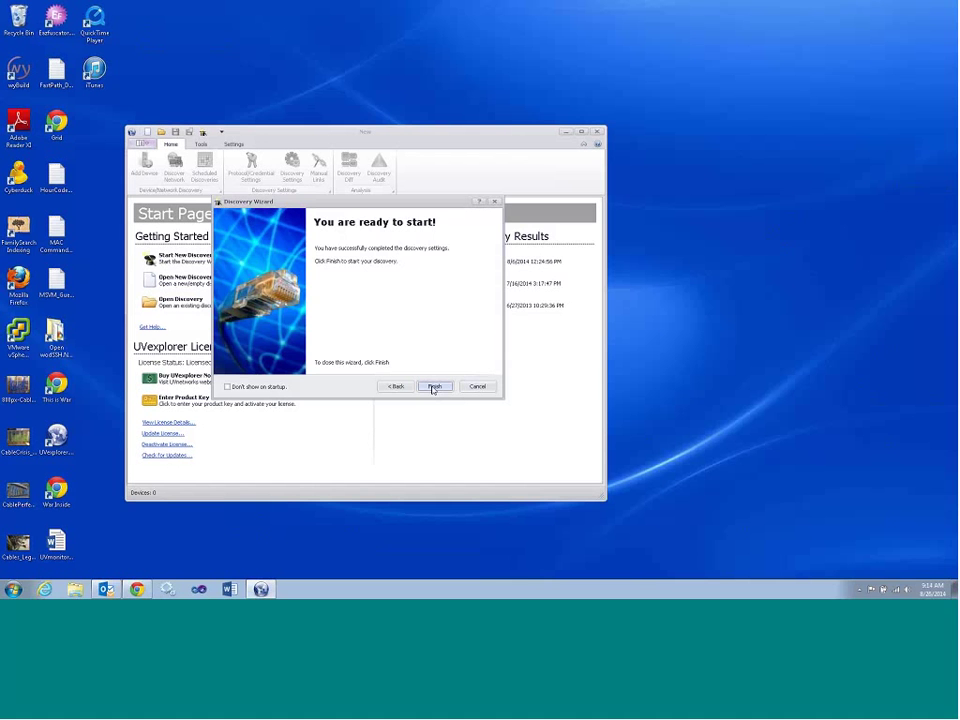
pyautogui.click(434, 387)
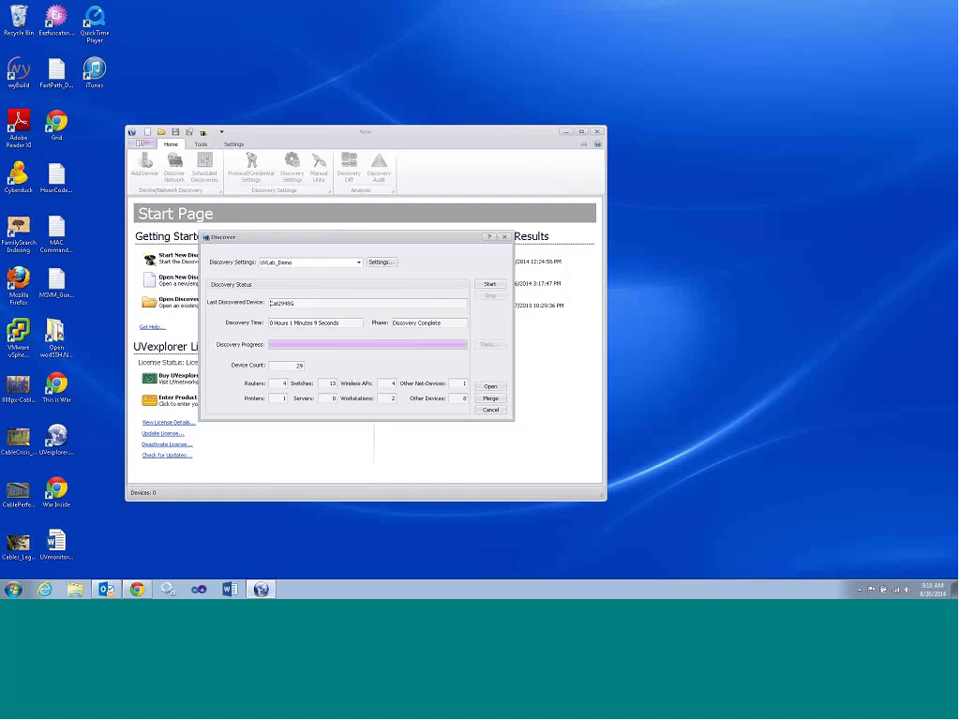
# Open the completed discovery's results and enlarge the main window to show more of the device list
pyautogui.moveTo(346, 236); pyautogui.dragTo(346, 231)
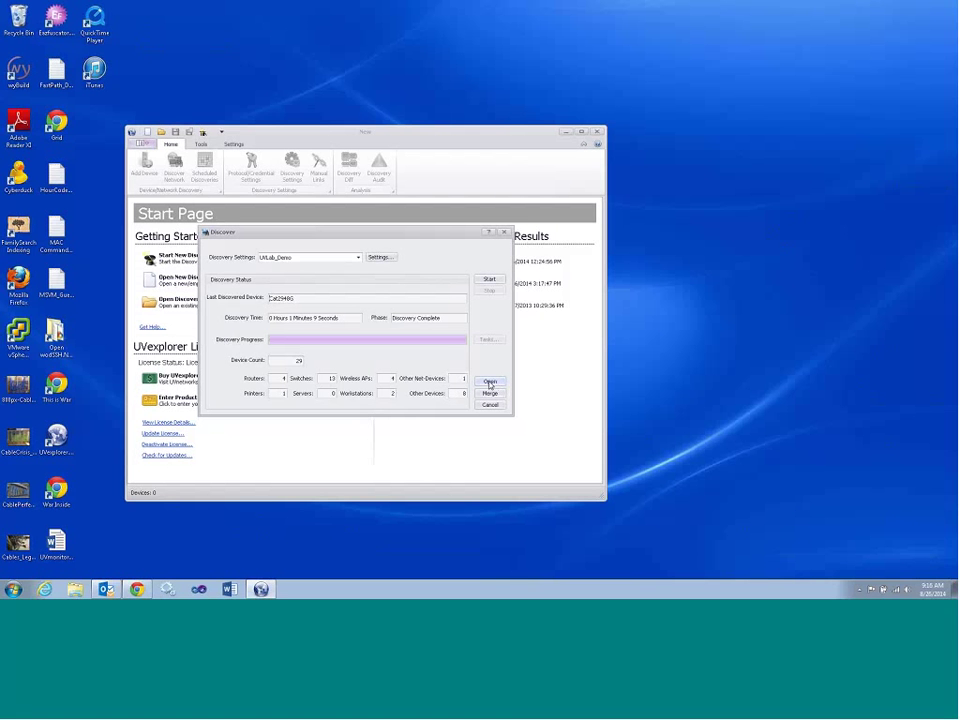
pyautogui.click(490, 382)
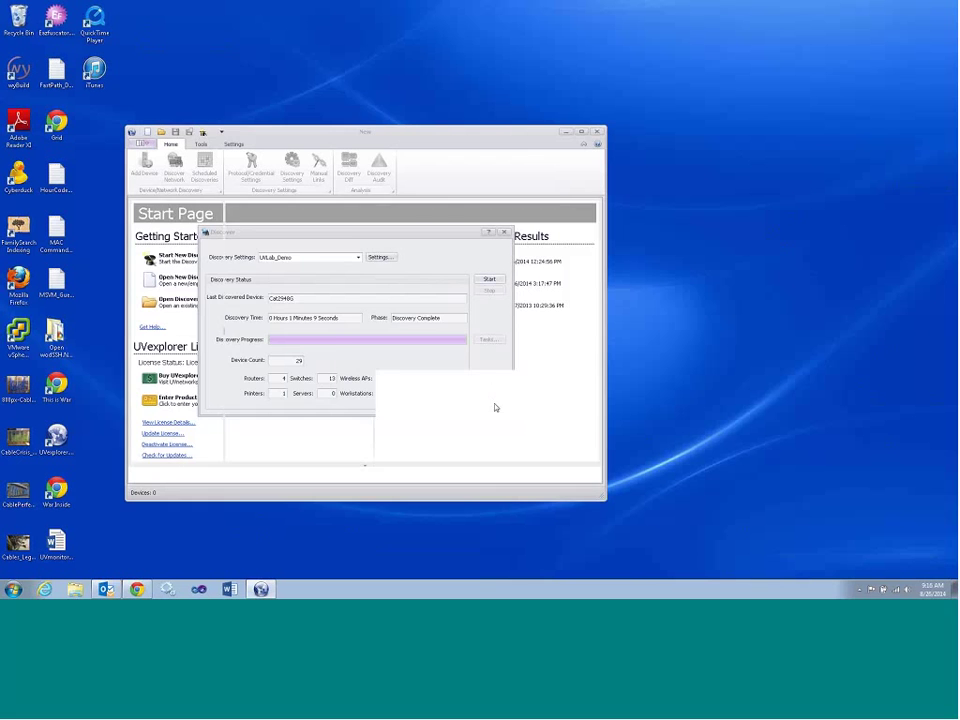
pyautogui.moveTo(355, 132); pyautogui.dragTo(328, 89)
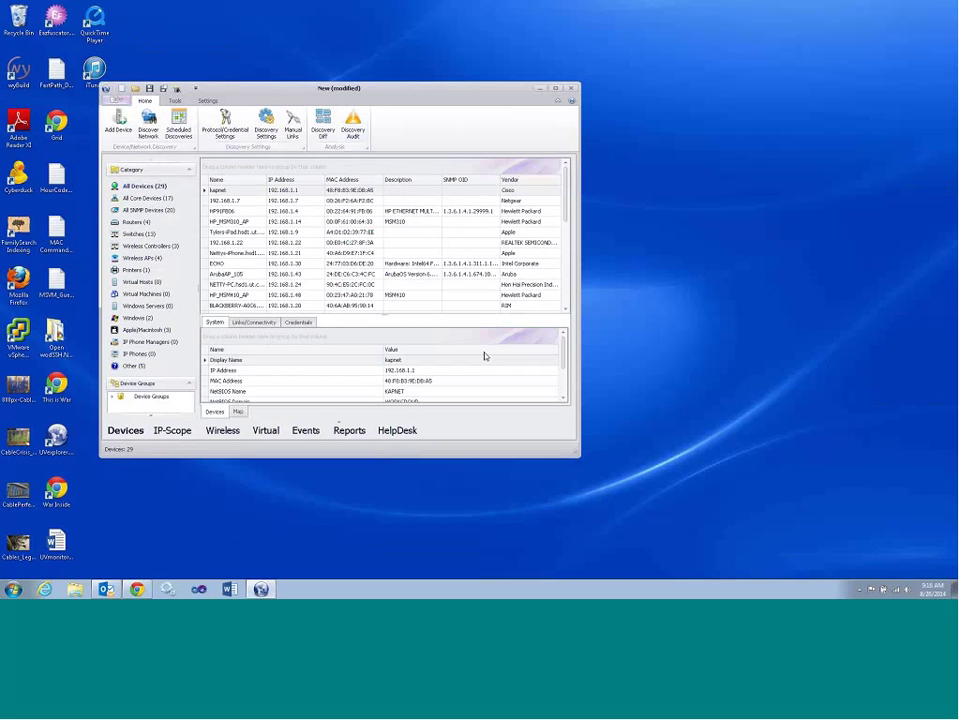
pyautogui.moveTo(578, 455); pyautogui.dragTo(790, 532)
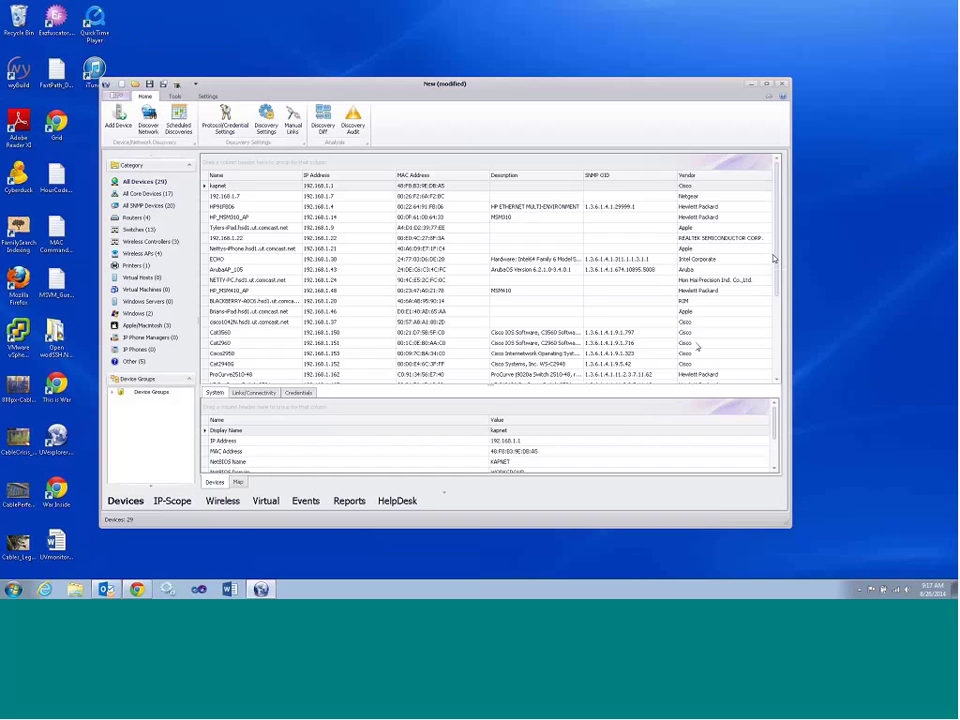
# Review the full device list and the core, SNMP, router, switch, printer and virtual host categories
pyautogui.moveTo(773, 259); pyautogui.dragTo(783, 332)
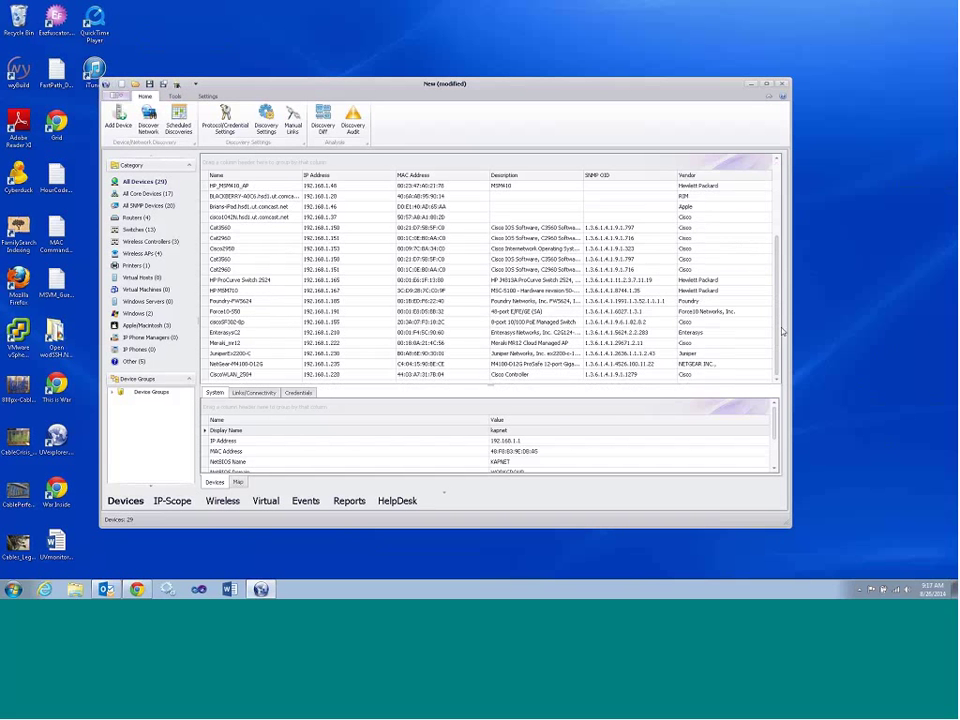
pyautogui.scroll(4, 783, 332)
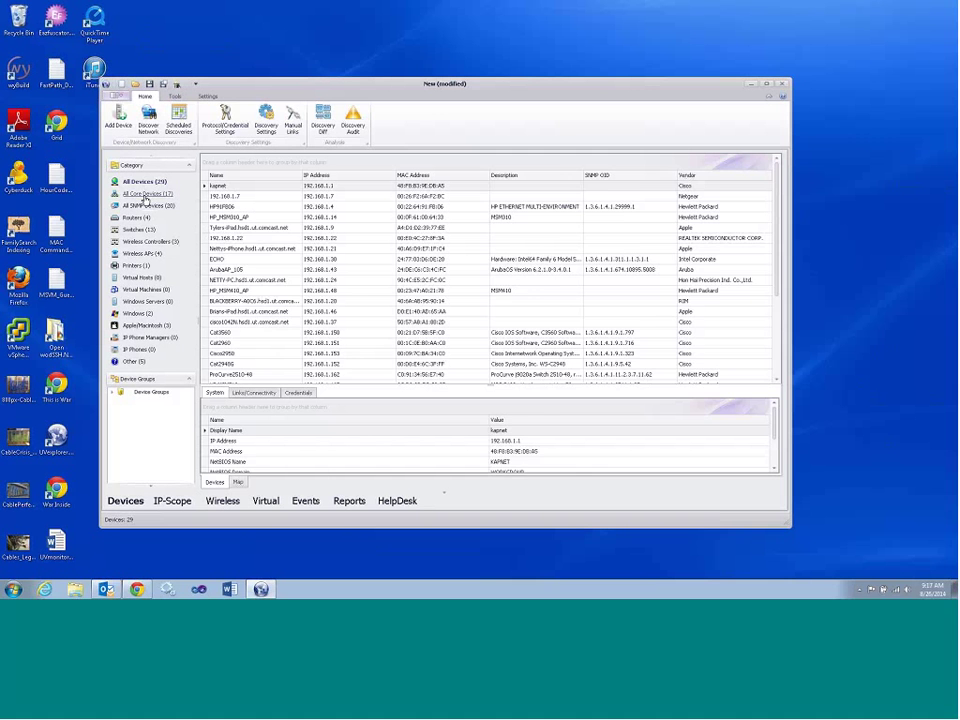
pyautogui.click(144, 194)
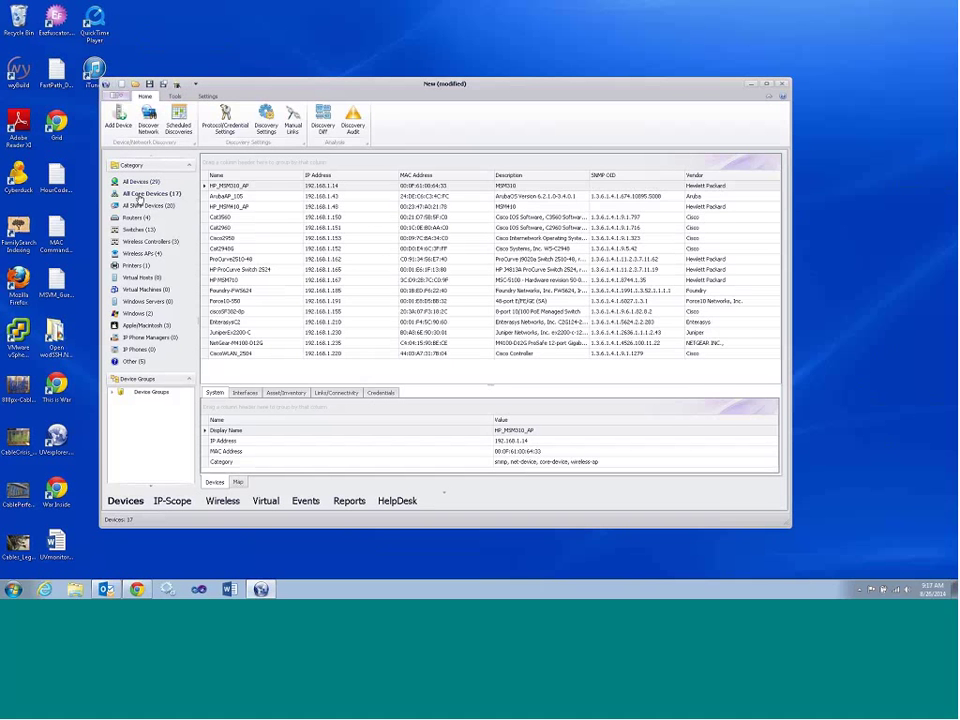
pyautogui.click(141, 205)
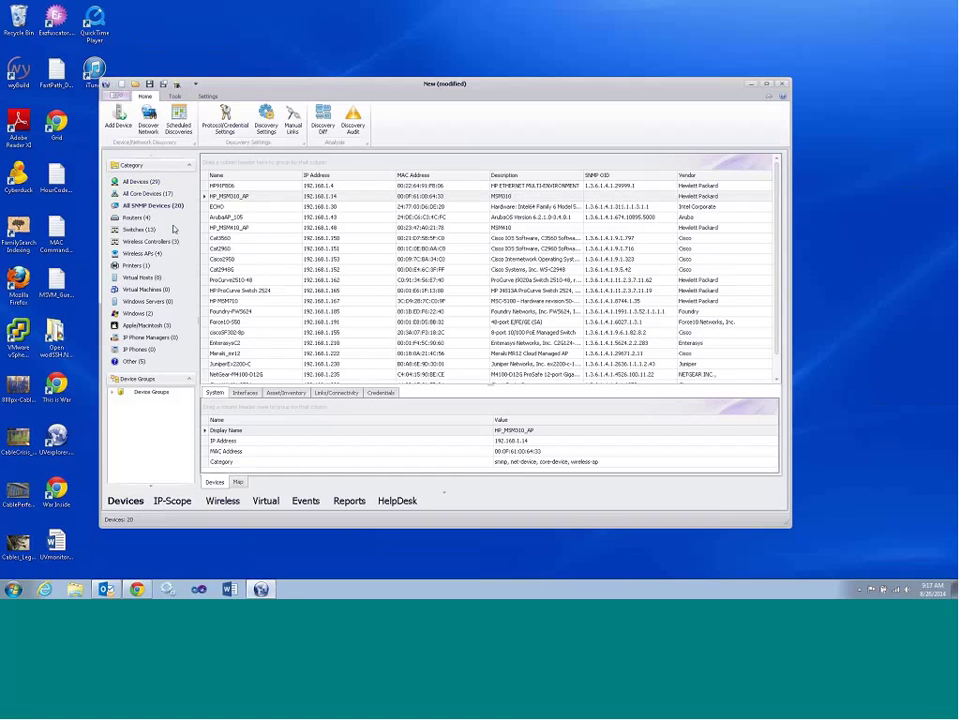
pyautogui.click(135, 218)
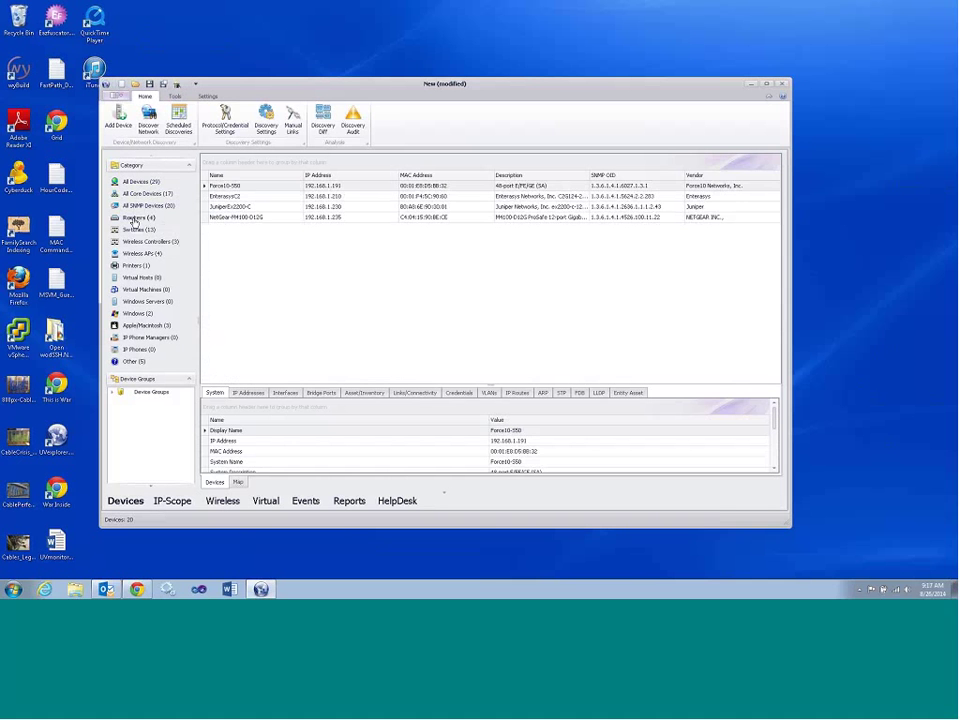
pyautogui.click(134, 230)
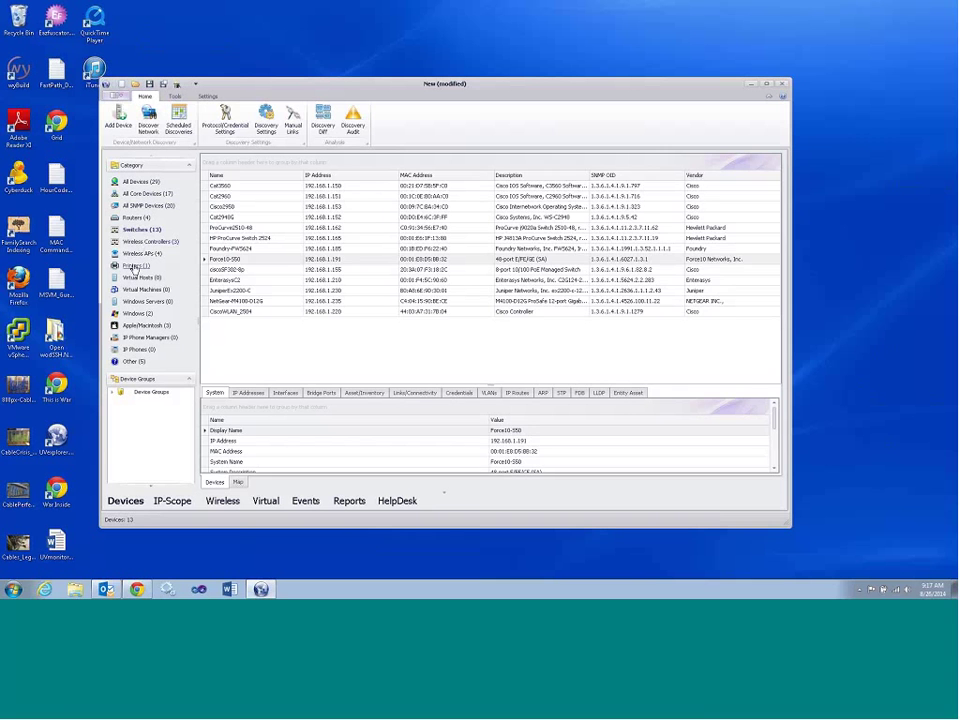
pyautogui.click(133, 267)
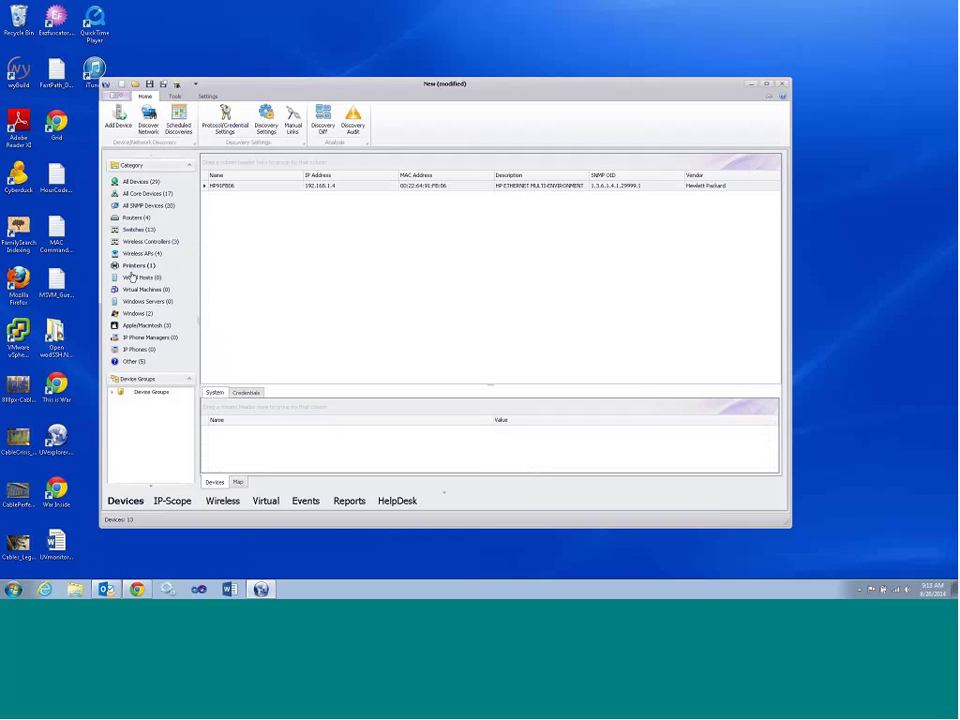
pyautogui.click(131, 277)
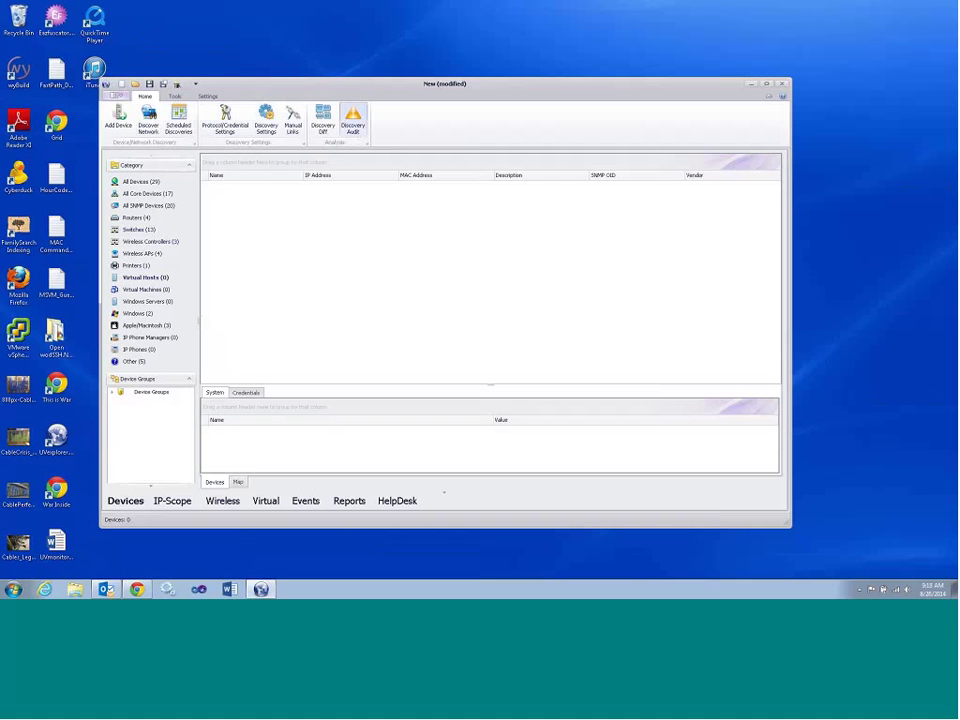
# Open the protocol and credential settings in an enlarged dialog and view the PUBLIC SNMP community's details
pyautogui.click(228, 133)
pyautogui.click(226, 135)
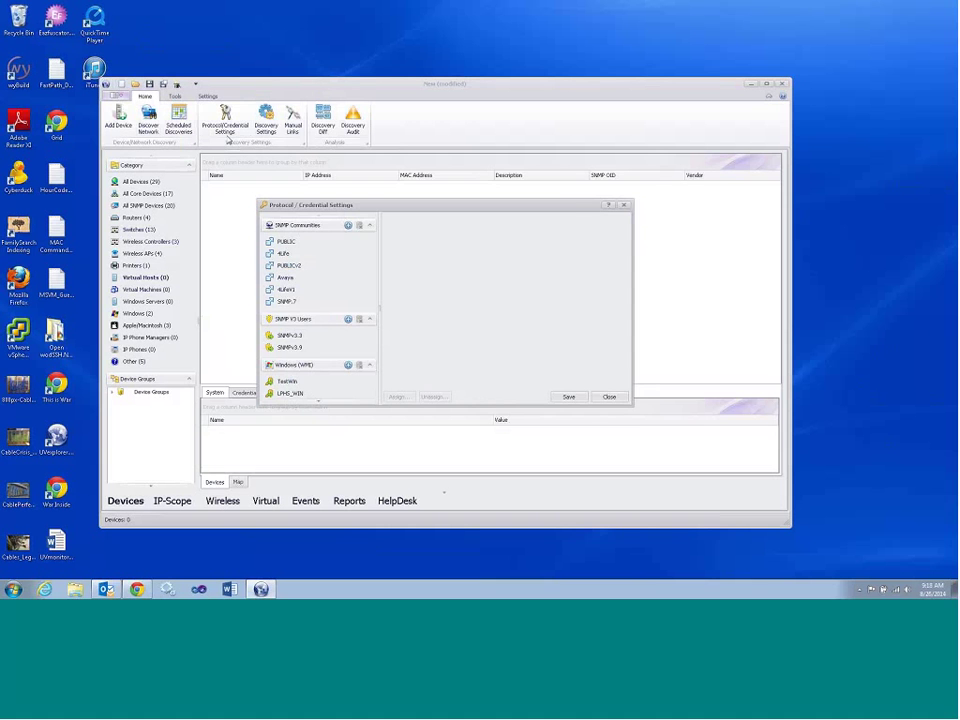
pyautogui.moveTo(395, 205); pyautogui.dragTo(327, 175)
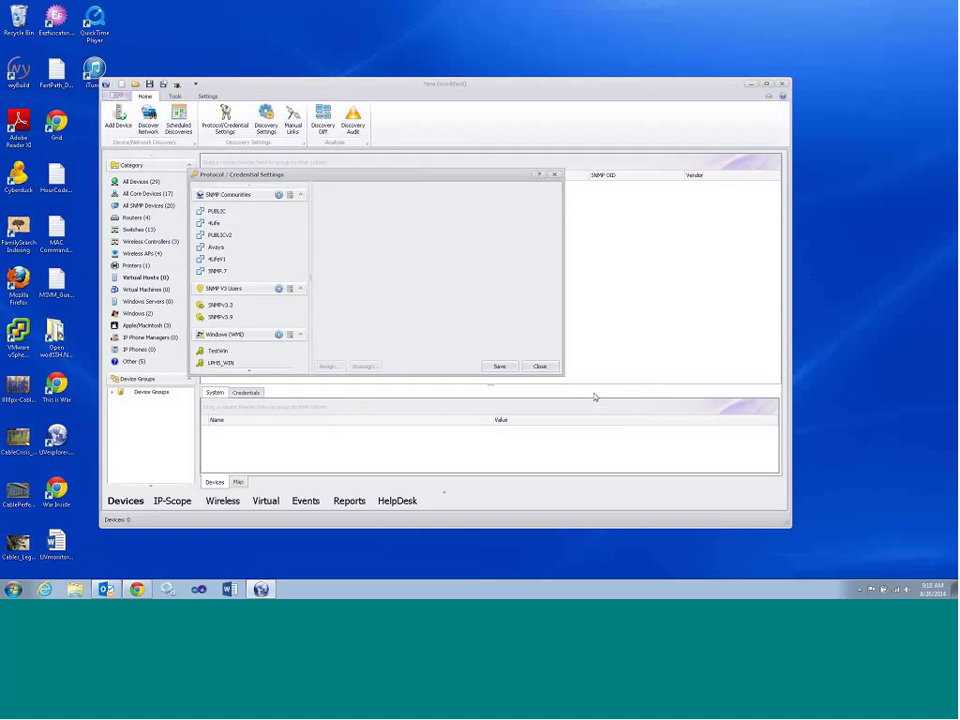
pyautogui.moveTo(563, 374); pyautogui.dragTo(663, 429)
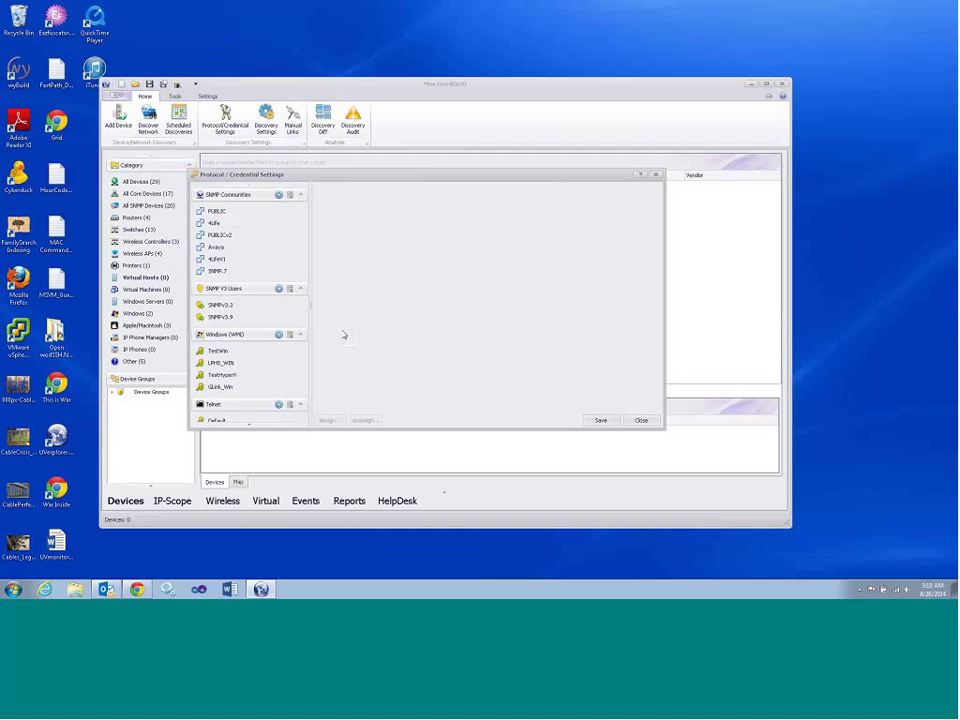
pyautogui.click(219, 212)
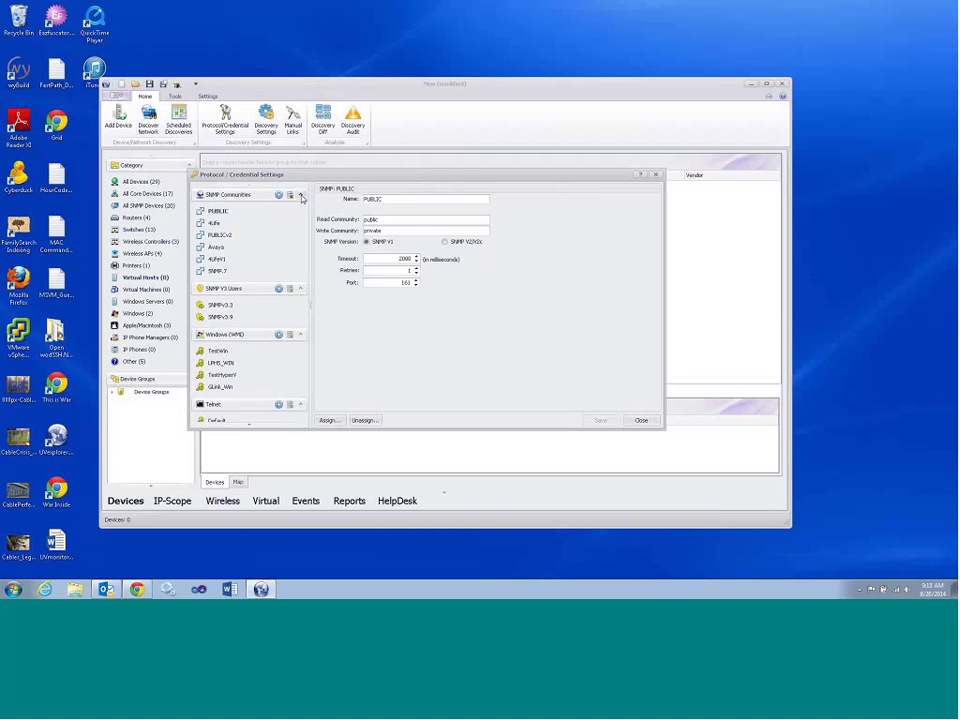
# Collapse the SNMP Communities, SSH and Telnet groups, view the VMware.1 credential, and close the credential settings
pyautogui.click(236, 194)
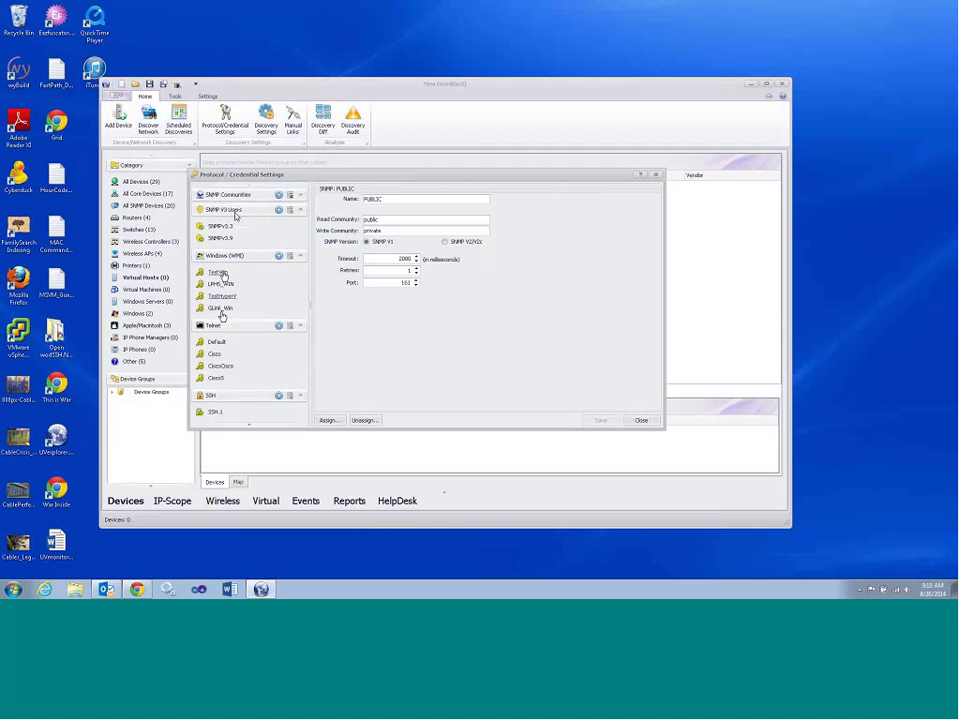
pyautogui.click(300, 396)
pyautogui.scroll(-1, 296, 391)
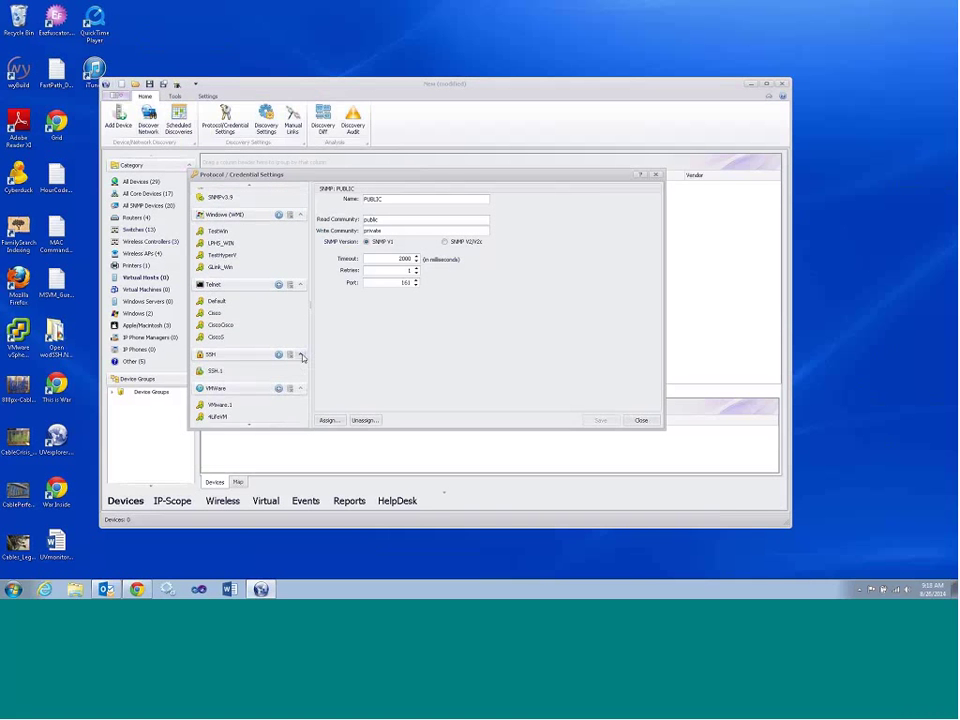
pyautogui.click(300, 285)
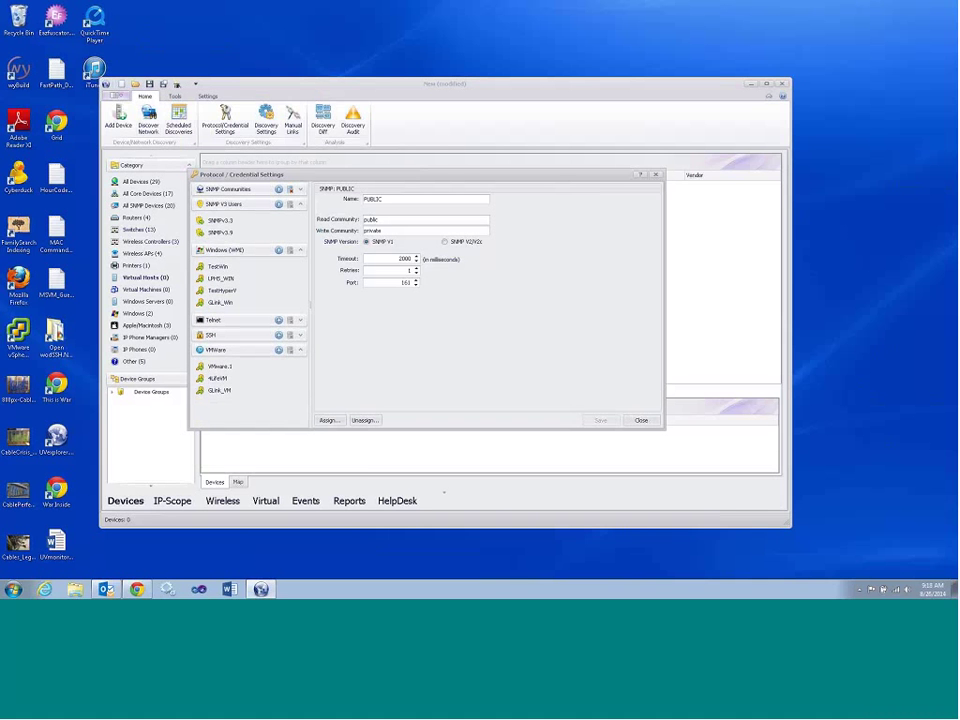
pyautogui.click(220, 367)
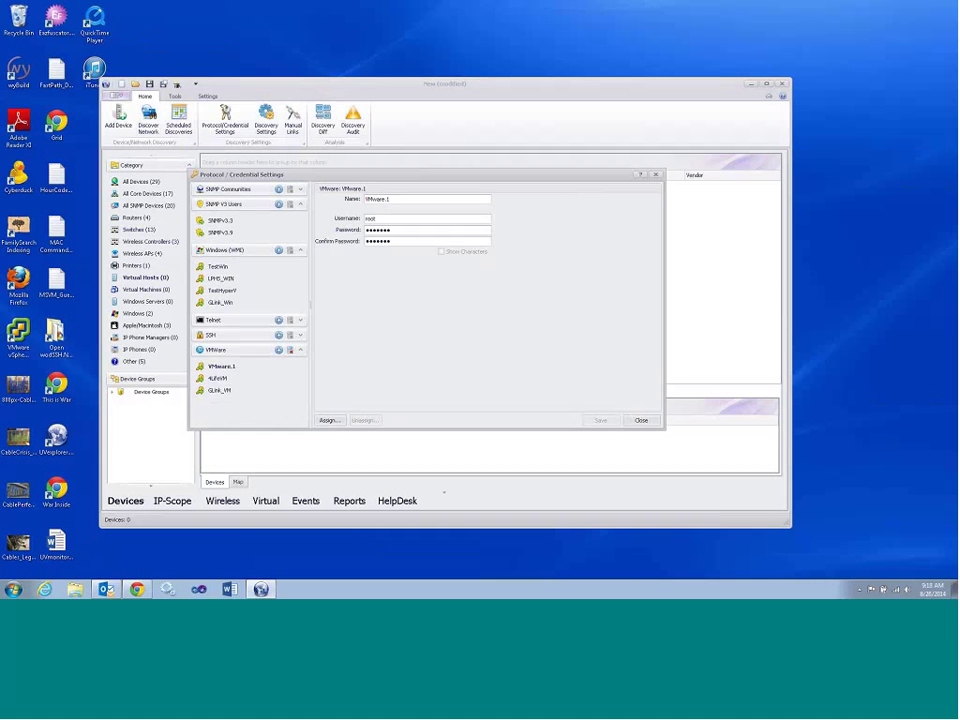
pyautogui.moveTo(300, 175); pyautogui.dragTo(339, 181)
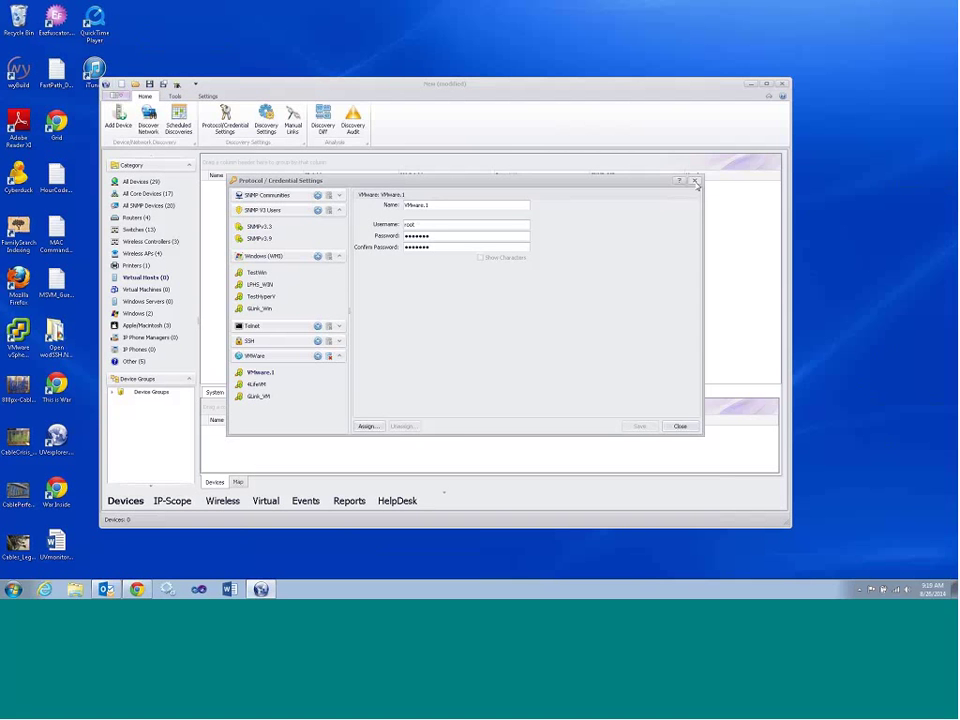
pyautogui.click(695, 181)
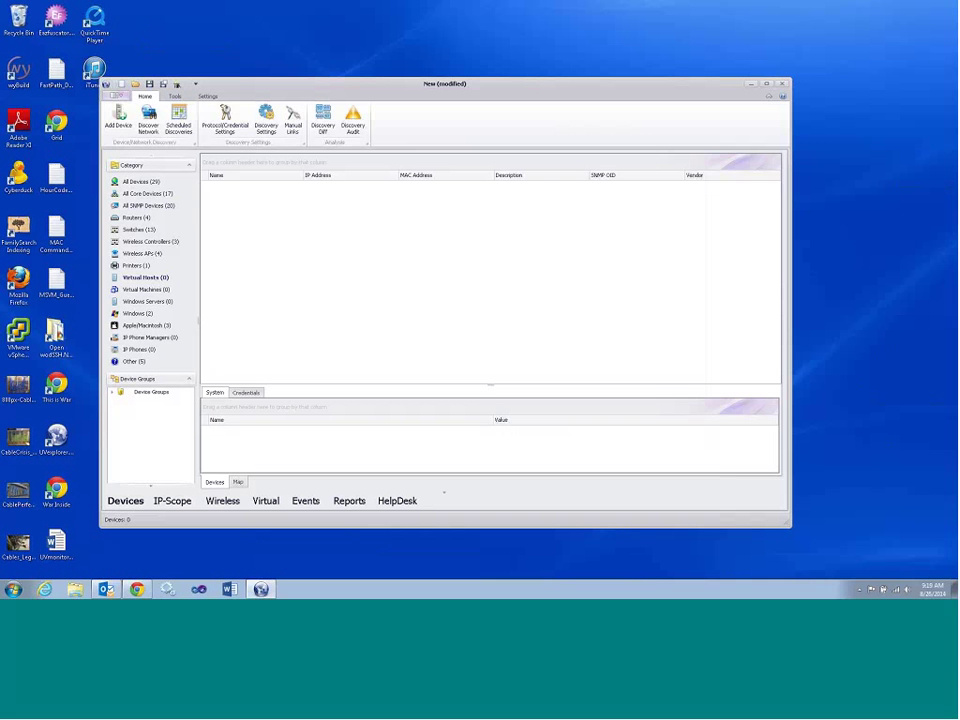
# View the Other devices category, collapse the category list, and expand Device Groups down to the s1s2s3 subgroups
pyautogui.click(131, 361)
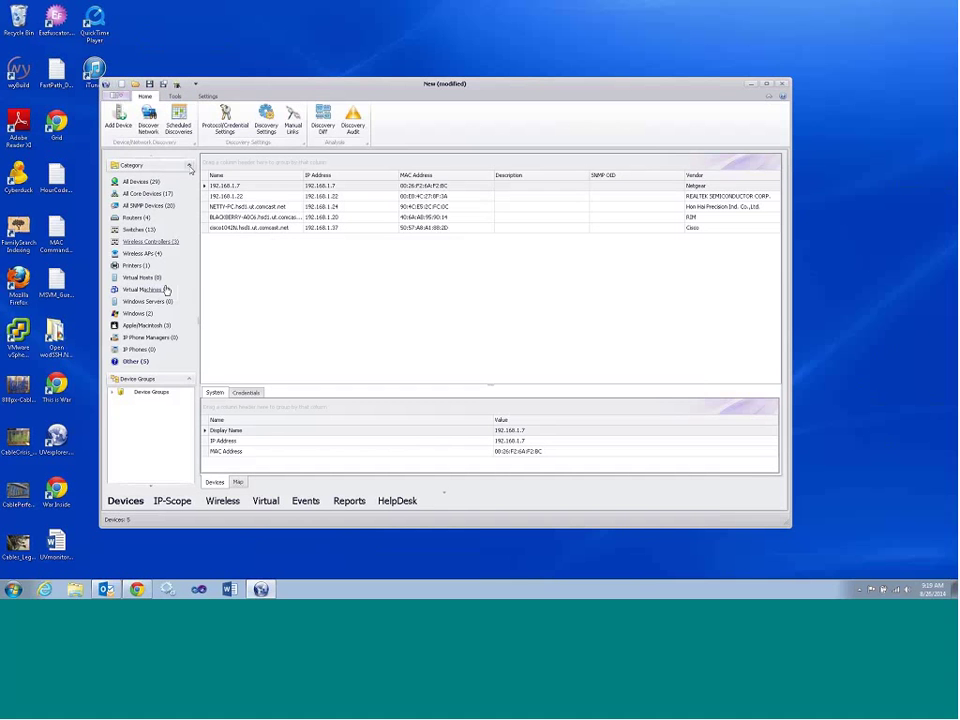
pyautogui.click(189, 166)
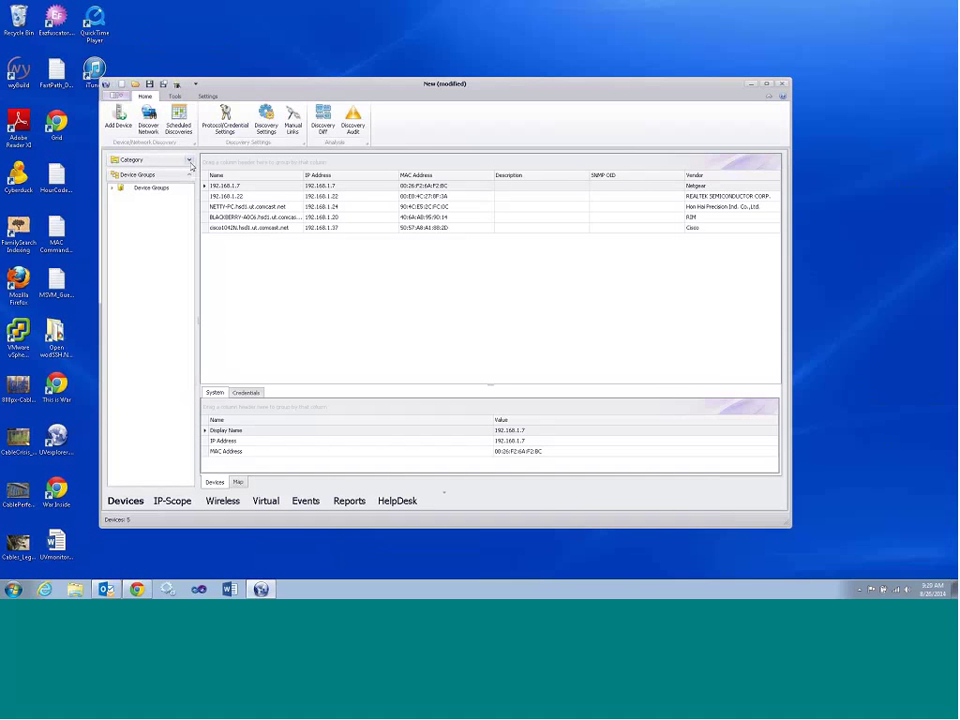
pyautogui.click(112, 189)
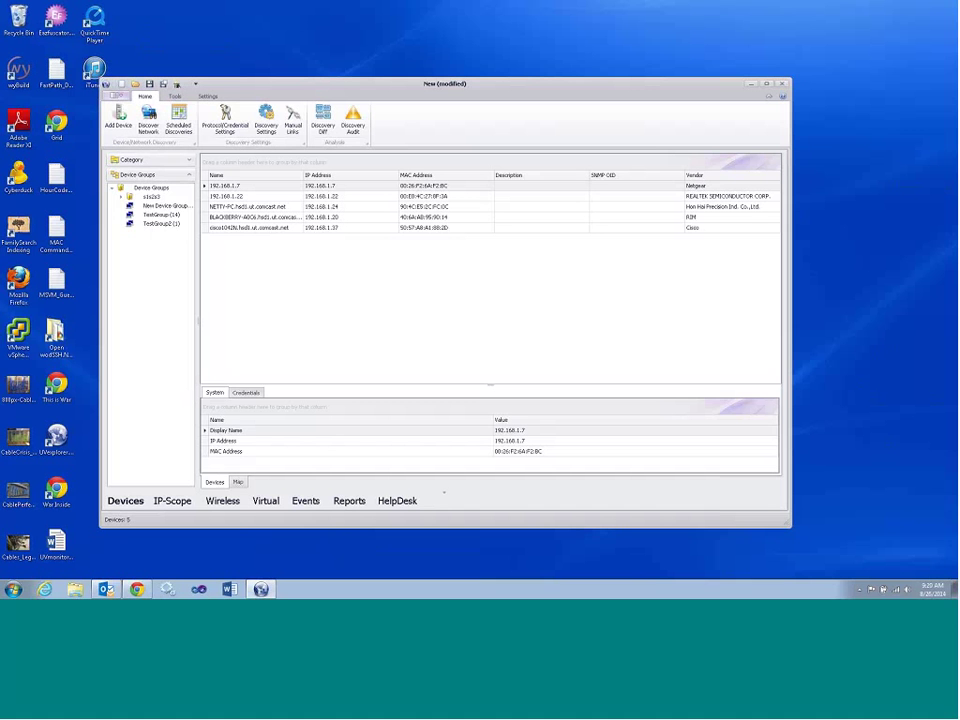
pyautogui.click(122, 197)
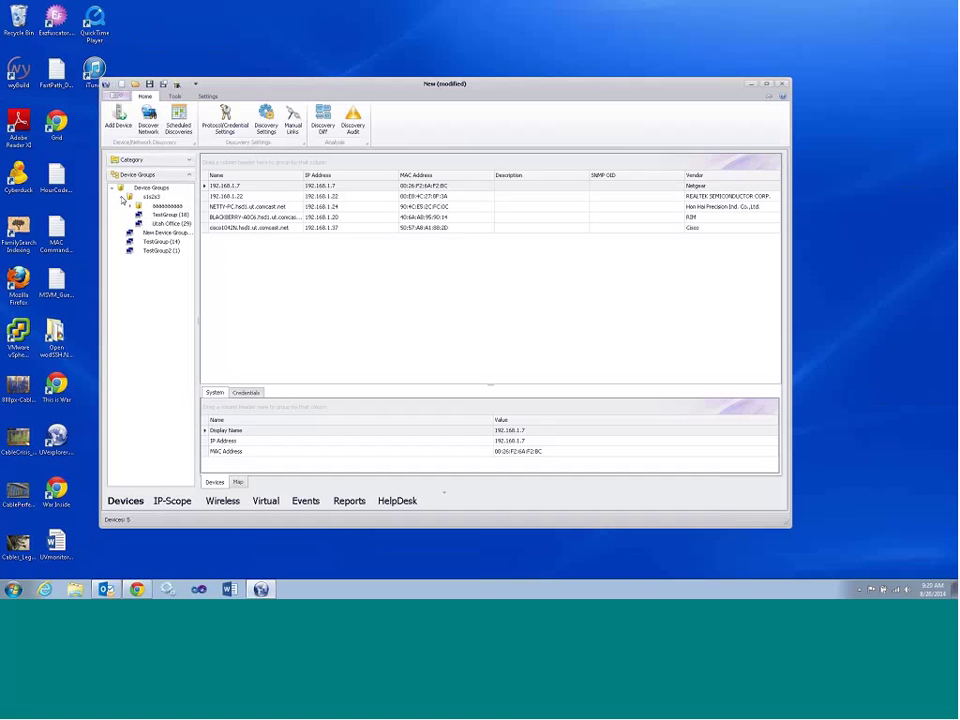
# Open the TestGroup device group under s1s2s3 for editing and view its group type options, connected devices and primary devices
pyautogui.click(165, 215)
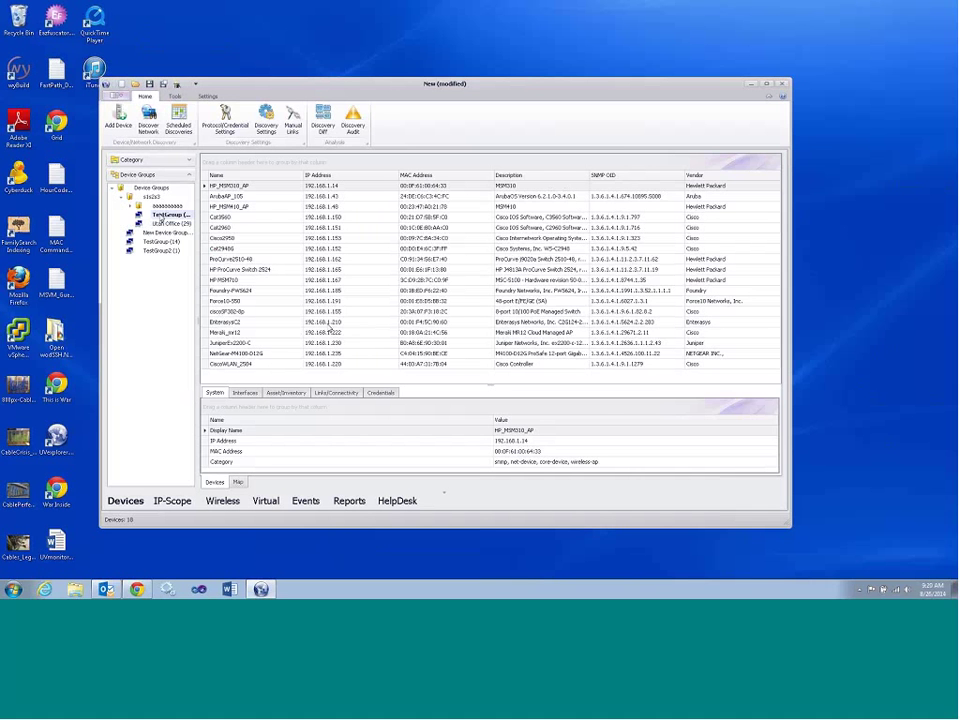
pyautogui.rightClick(168, 215)
pyautogui.click(180, 220)
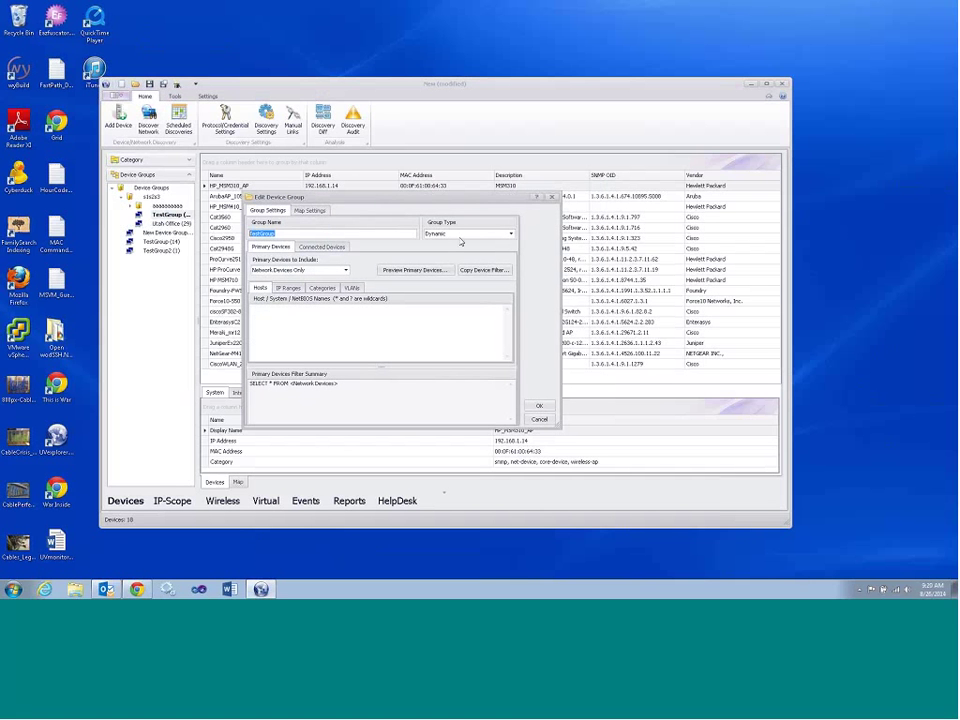
pyautogui.click(511, 234)
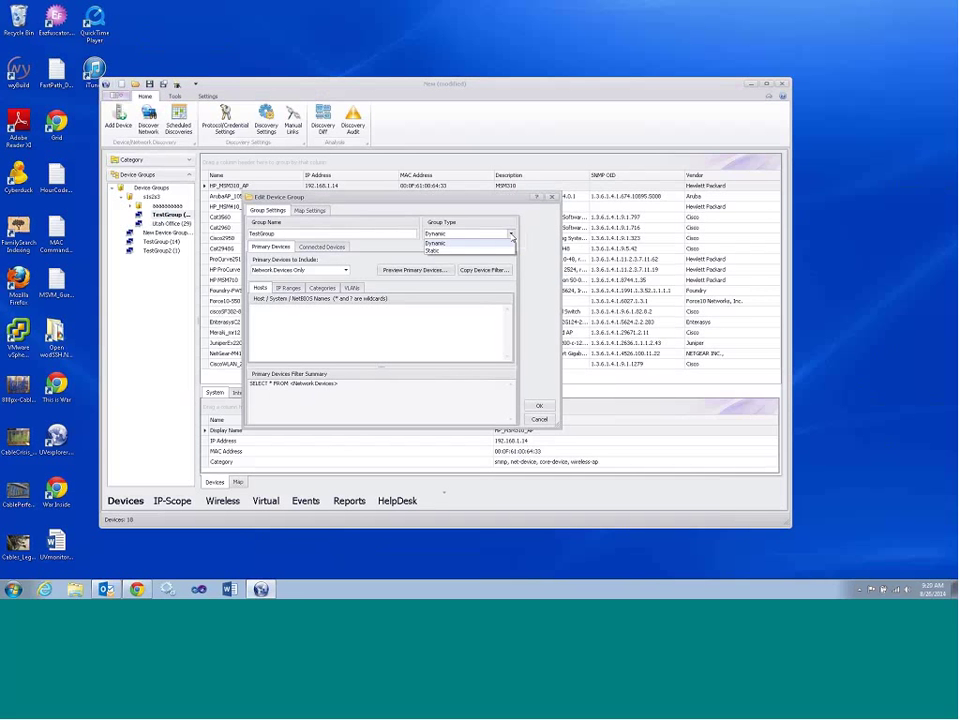
pyautogui.click(511, 235)
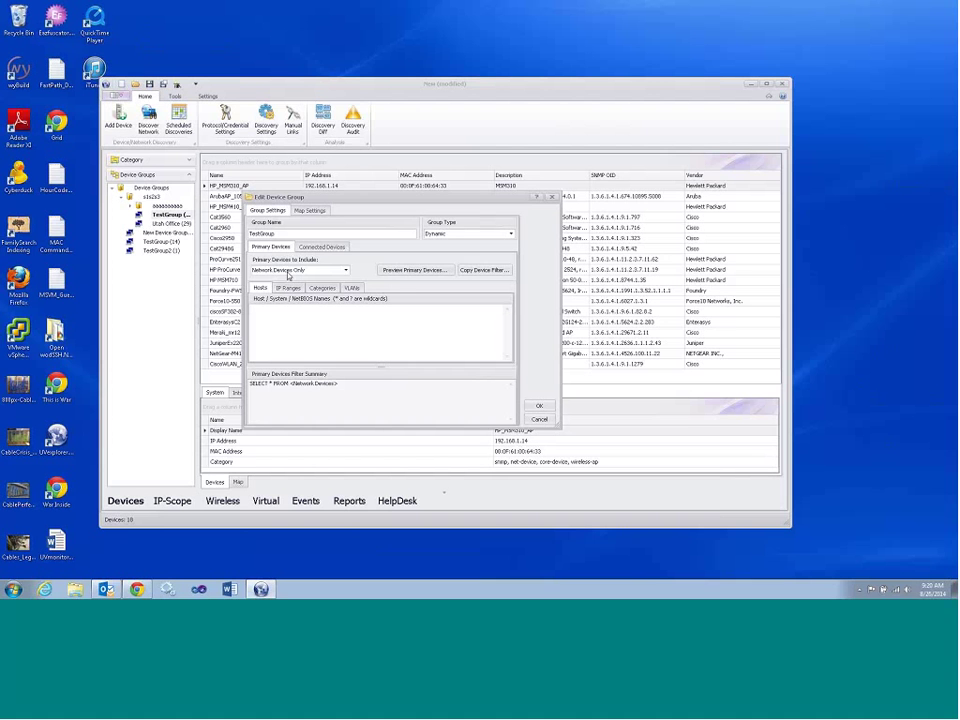
pyautogui.click(321, 247)
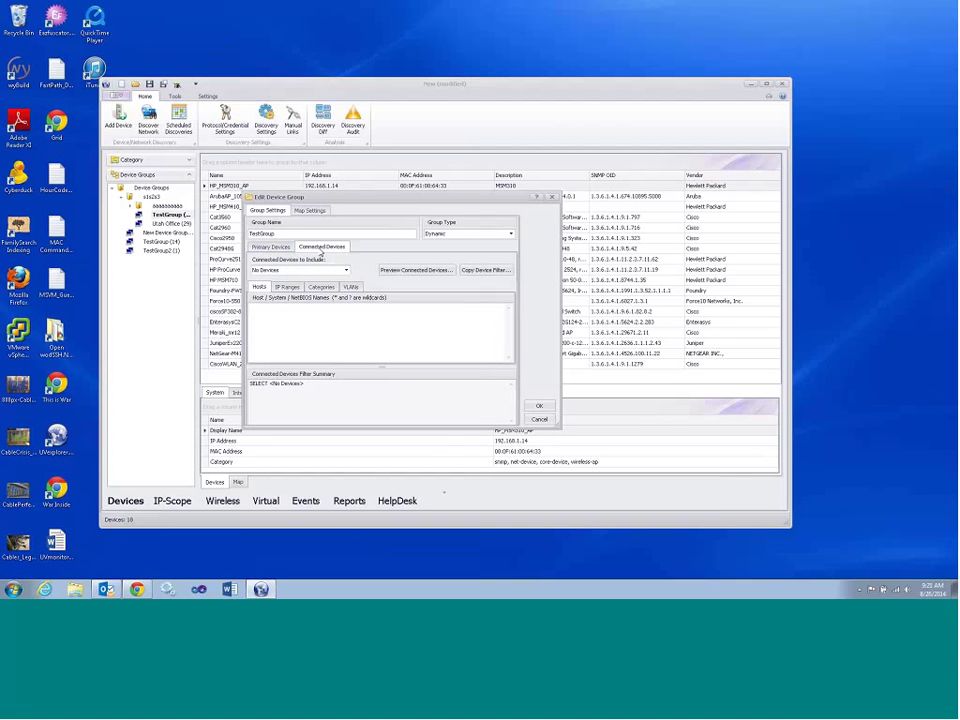
pyautogui.click(271, 247)
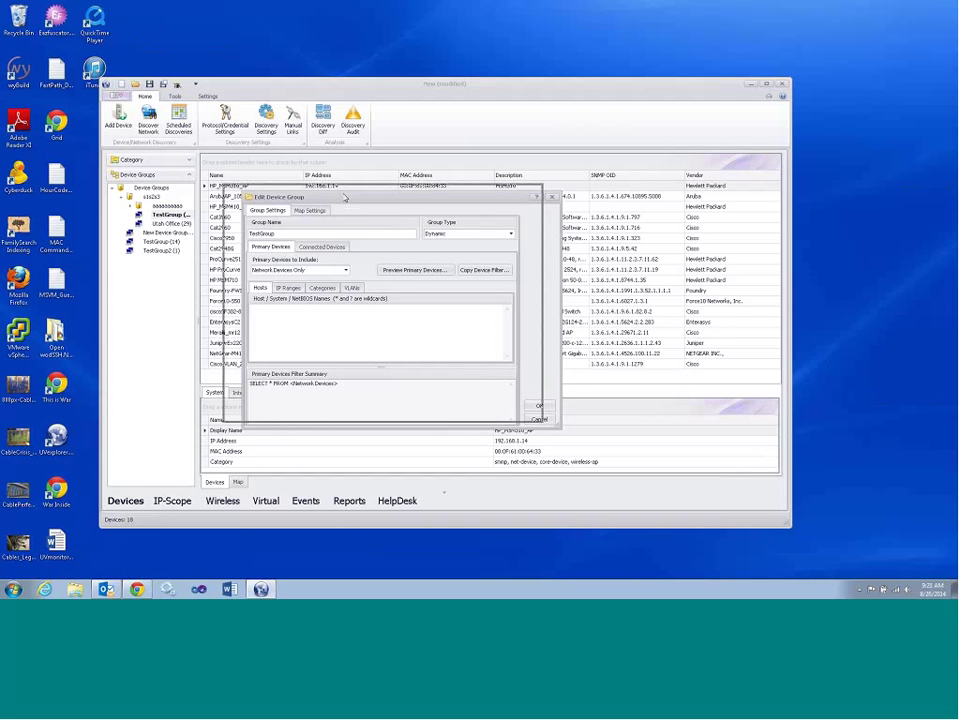
# Reposition the Edit Device Group dialog, view the options for primary devices to include, and cancel the dialog
pyautogui.moveTo(320, 197); pyautogui.dragTo(300, 189)
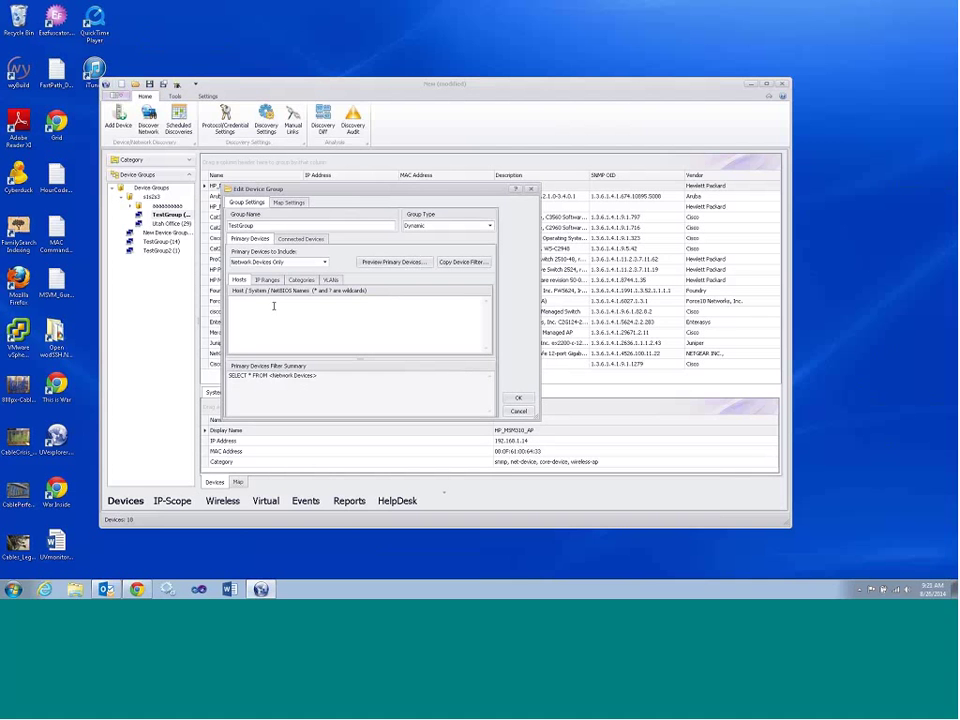
pyautogui.click(324, 263)
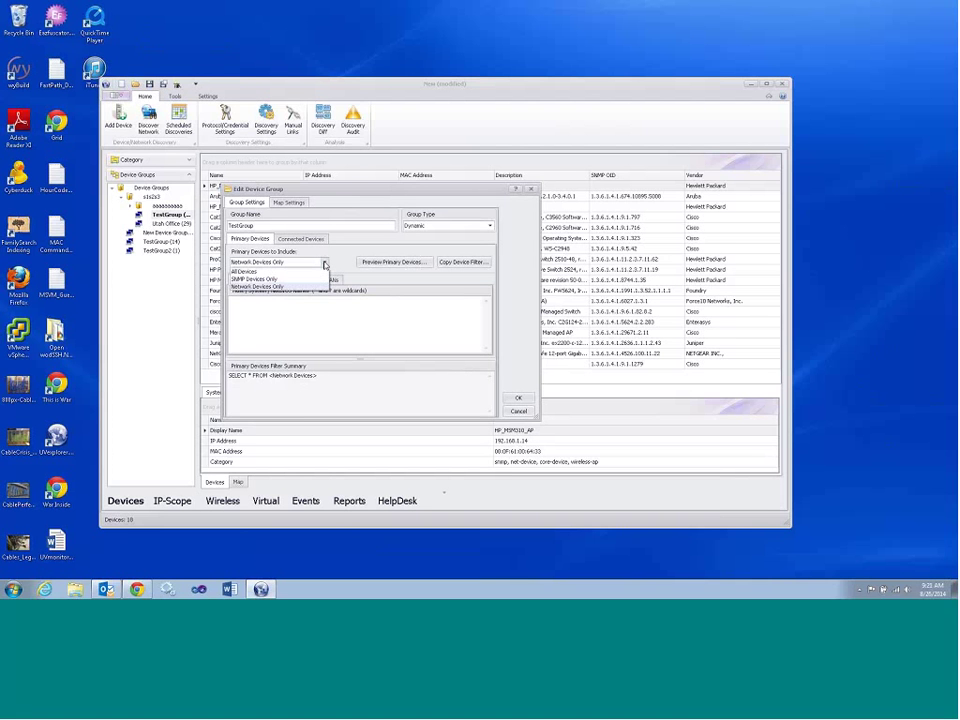
pyautogui.click(324, 264)
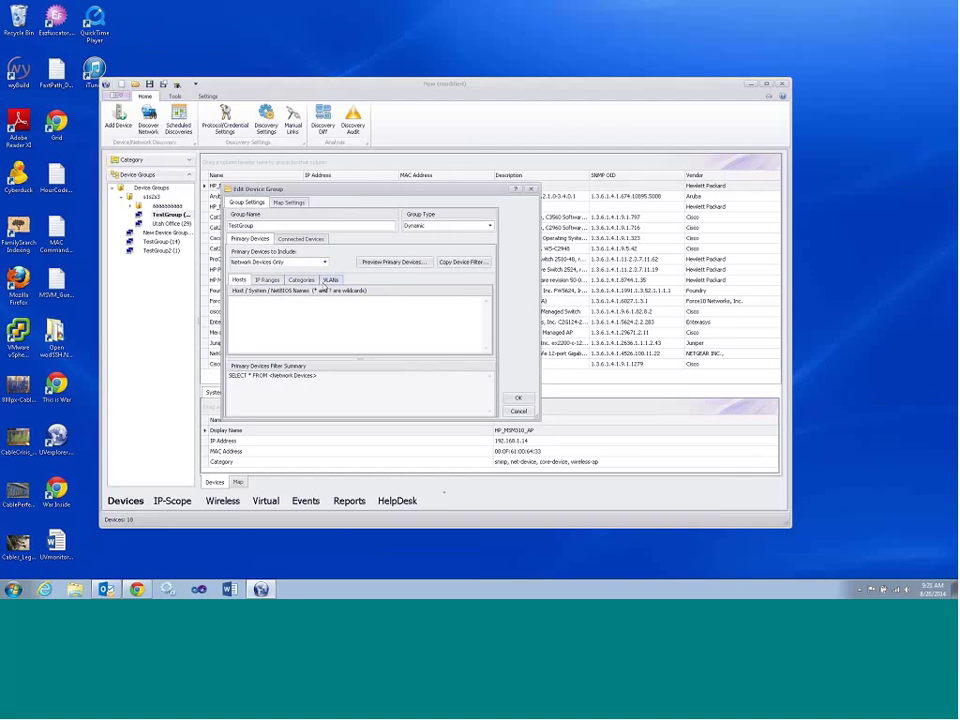
pyautogui.click(352, 316)
pyautogui.click(519, 412)
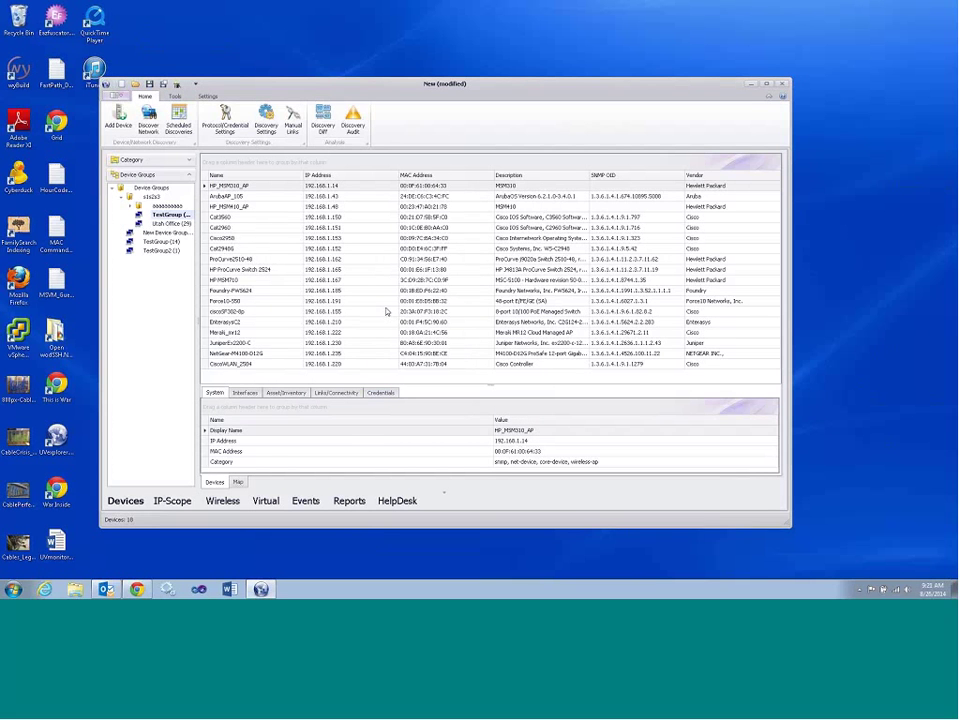
# Enlarge the main window slightly, then collapse and re-expand the Device Groups list
pyautogui.moveTo(789, 526); pyautogui.dragTo(799, 544)
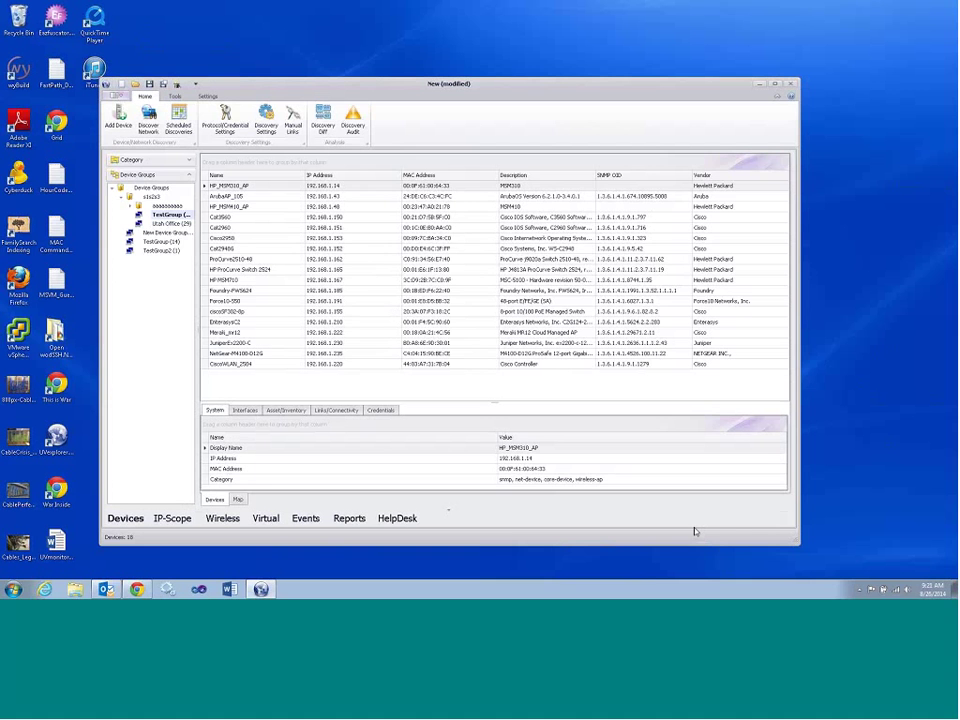
pyautogui.click(188, 176)
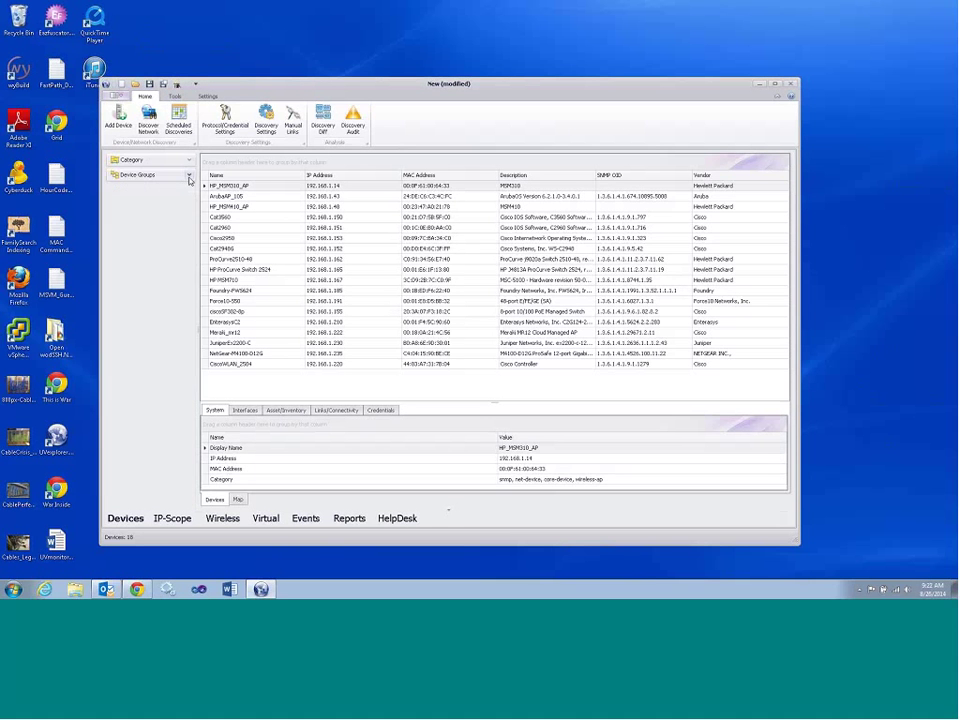
pyautogui.click(188, 176)
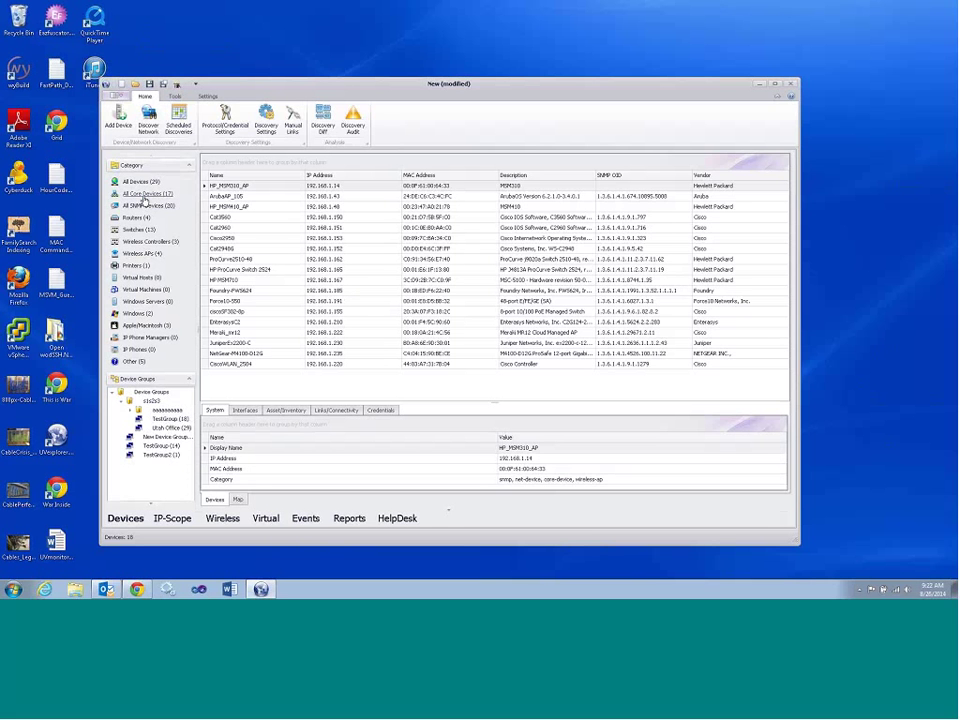
# Show the topology map for All Core Devices at 85% zoom and inspect the links between the switches
pyautogui.click(238, 500)
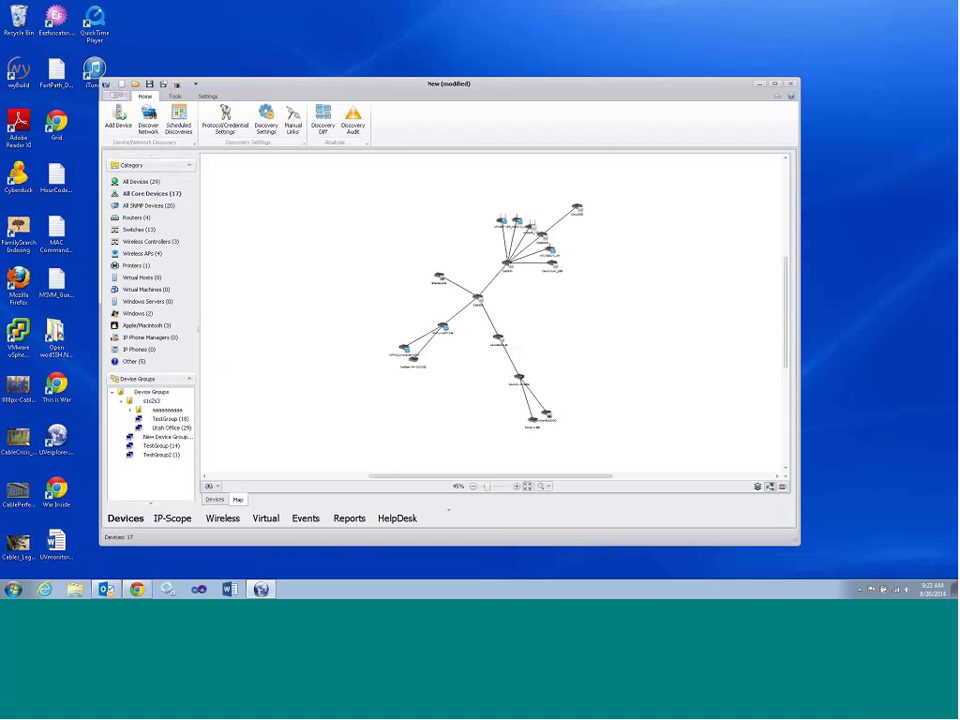
pyautogui.click(516, 486)
pyautogui.click(516, 486)
pyautogui.click(516, 486)
pyautogui.click(516, 486)
pyautogui.click(516, 486)
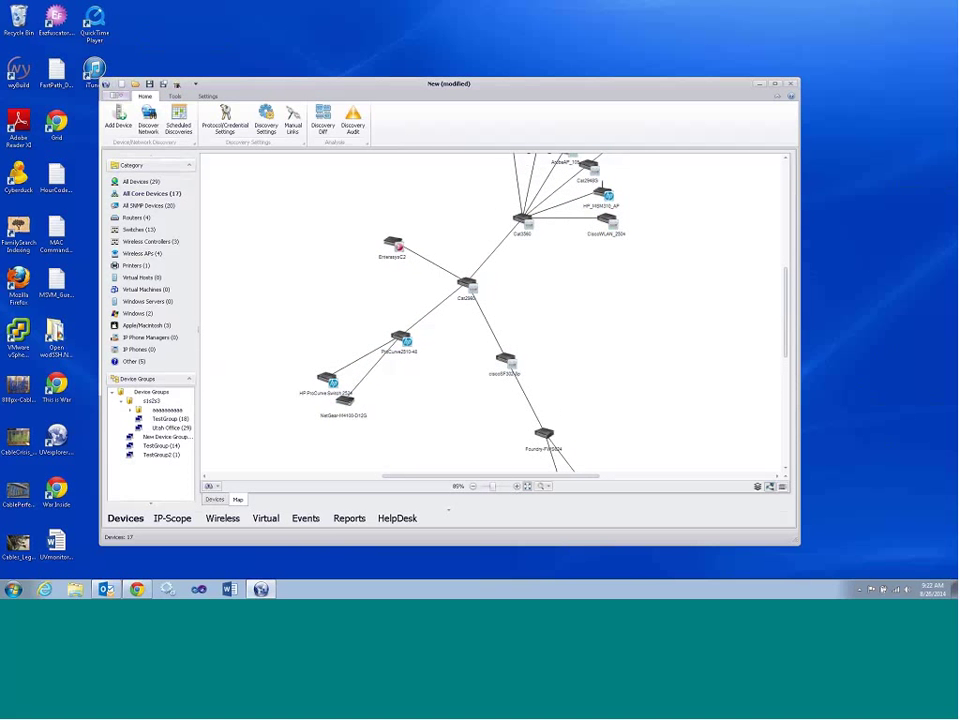
pyautogui.moveTo(428, 320)
pyautogui.moveTo(358, 367)
pyautogui.moveTo(784, 317)
pyautogui.mouseDown()
pyautogui.moveTo(784, 327)
pyautogui.moveTo(785, 309)
pyautogui.mouseUp()
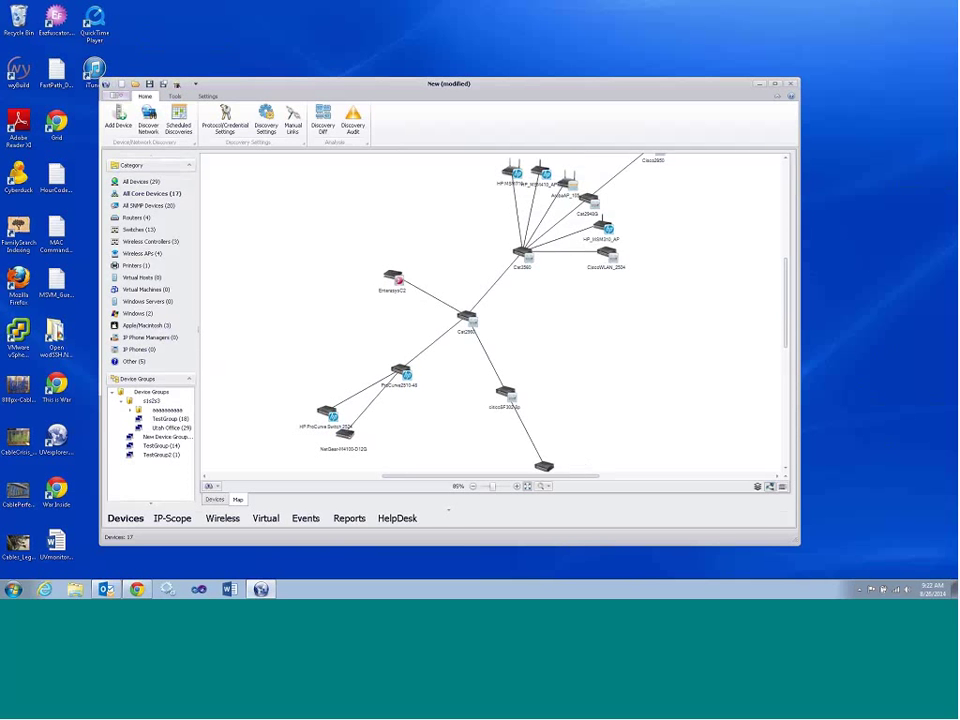
# Show the map of TestGroup under s1s2s3 at 75% zoom and select the ProCurve2510-48 switch
pyautogui.click(167, 419)
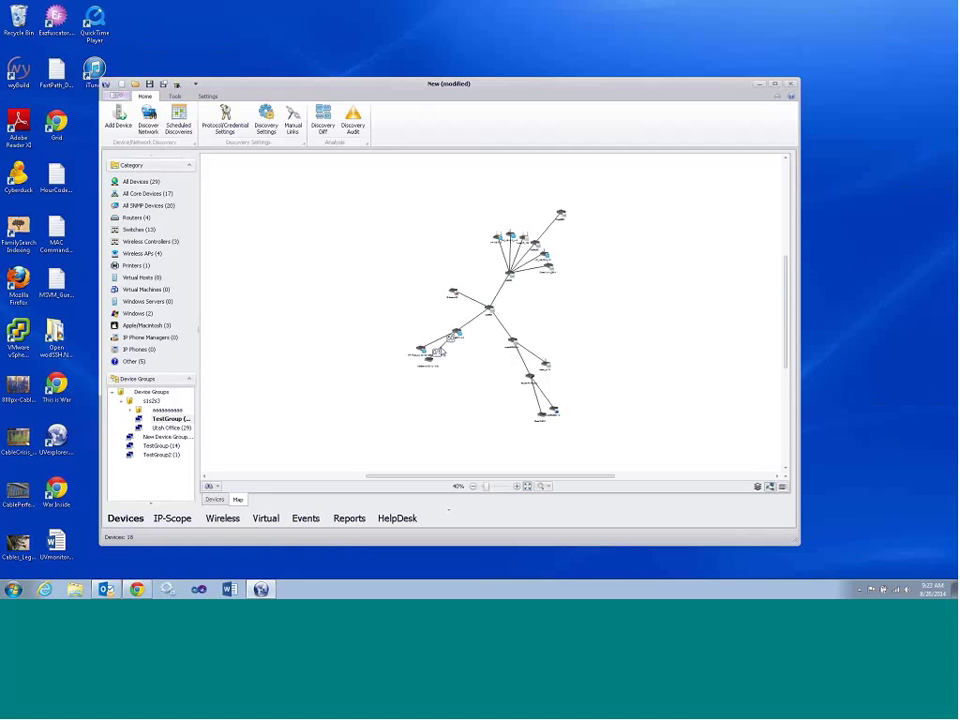
pyautogui.click(516, 486)
pyautogui.click(516, 486)
pyautogui.click(516, 486)
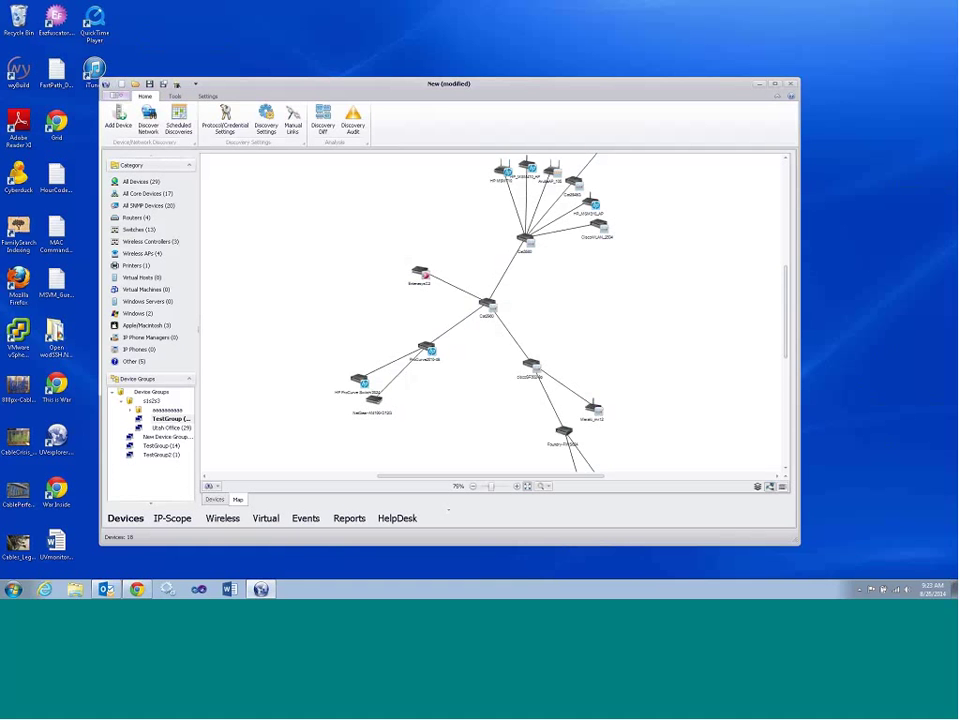
pyautogui.moveTo(426, 348); pyautogui.dragTo(374, 321)
pyautogui.click(448, 328)
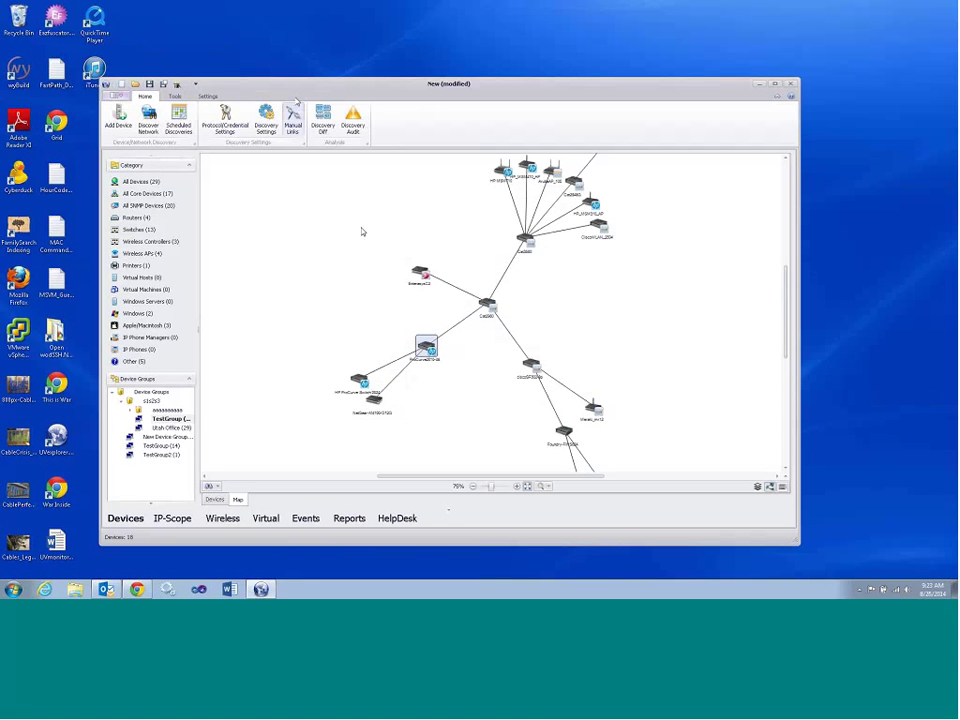
# Reposition the main window, open the discovery settings in an enlarged dialog, and select the UVLab_Demo discovery
pyautogui.moveTo(307, 88); pyautogui.dragTo(296, 74)
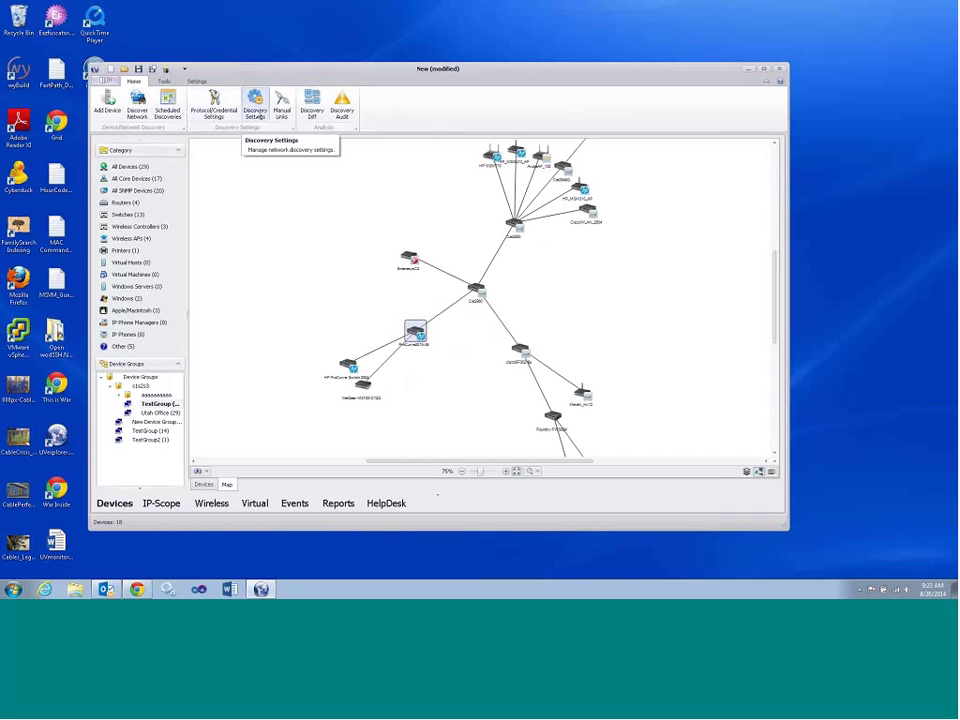
pyautogui.click(256, 108)
pyautogui.moveTo(369, 193); pyautogui.dragTo(321, 168)
pyautogui.click(574, 383)
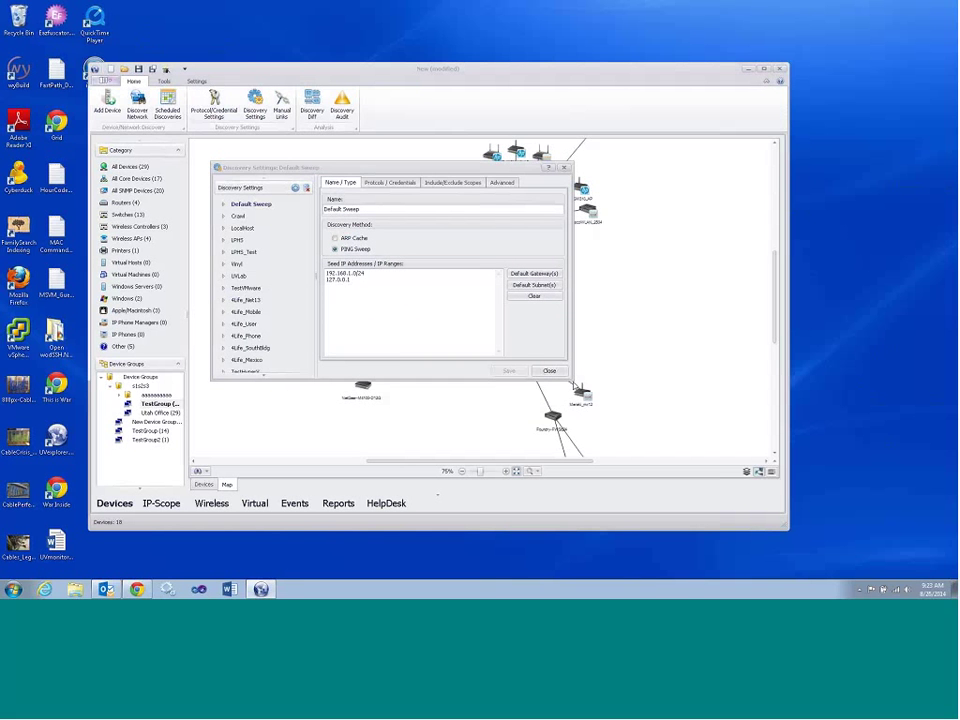
pyautogui.moveTo(574, 383); pyautogui.dragTo(641, 417)
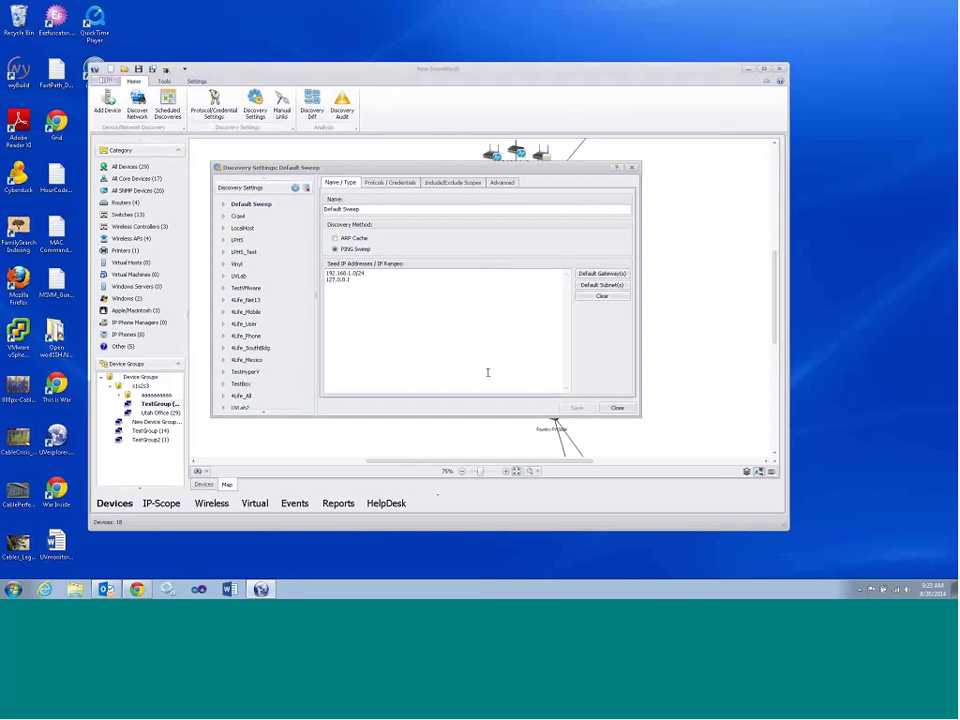
pyautogui.scroll(-2, 309, 322)
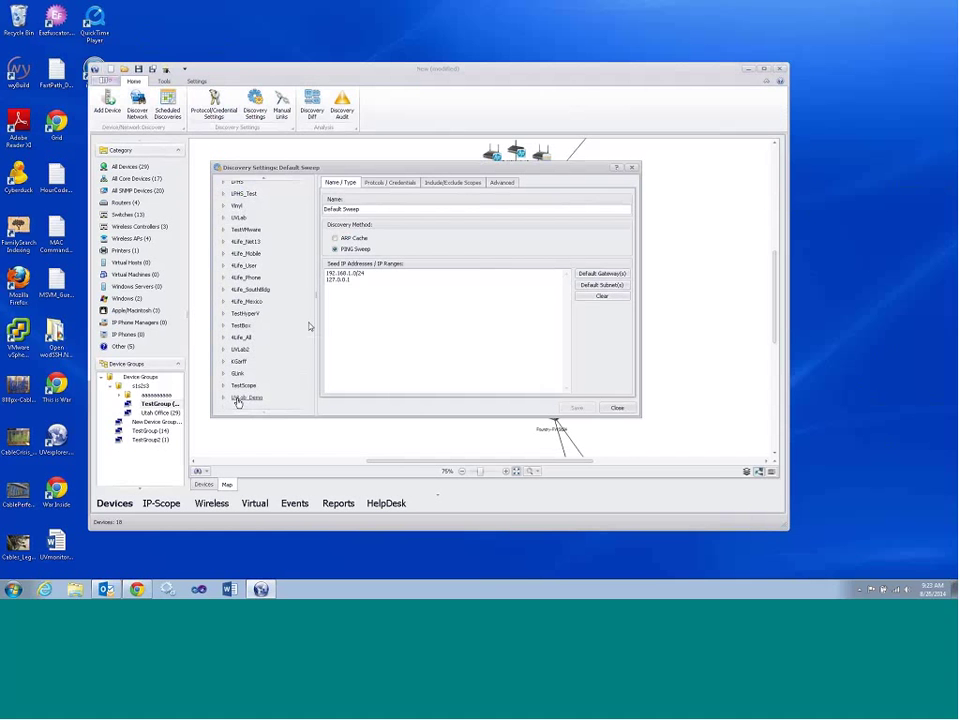
pyautogui.click(240, 398)
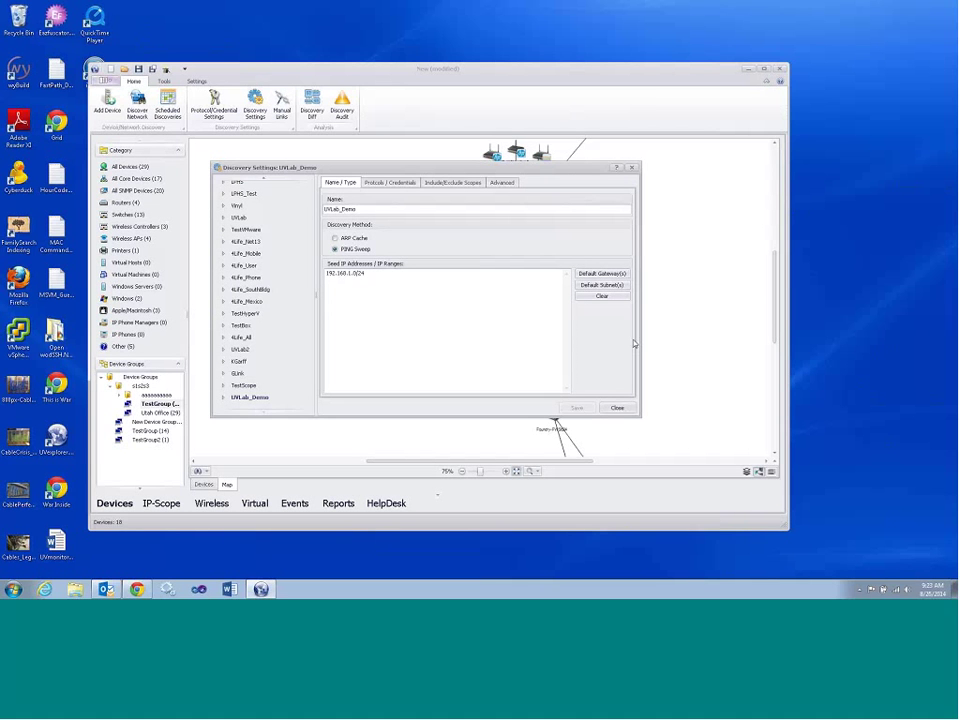
pyautogui.moveTo(392, 169); pyautogui.dragTo(393, 168)
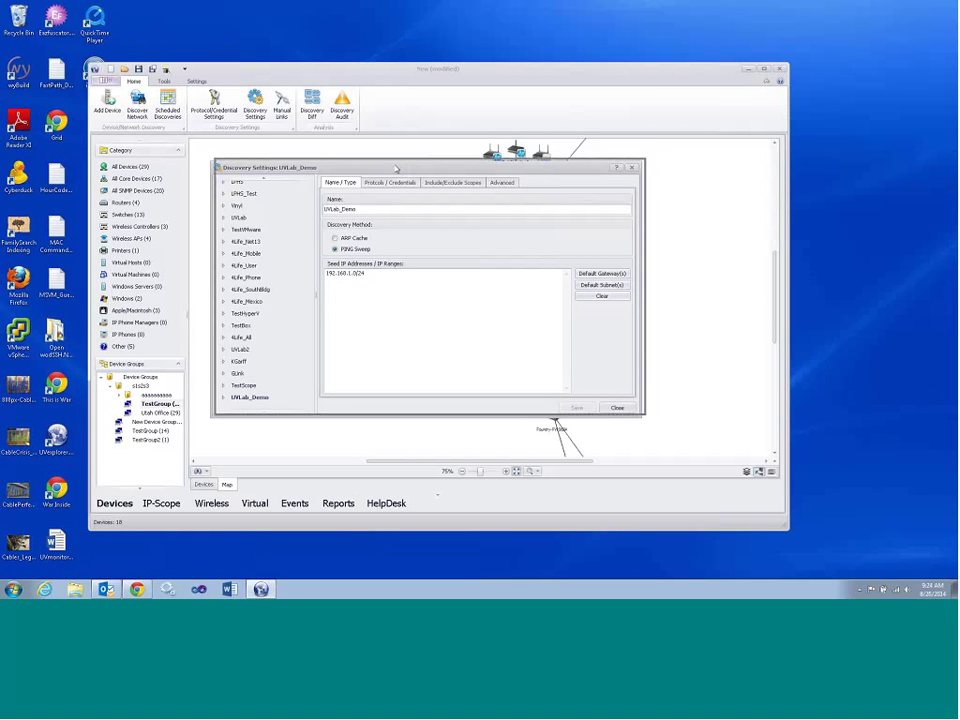
pyautogui.scroll(3, 306, 248)
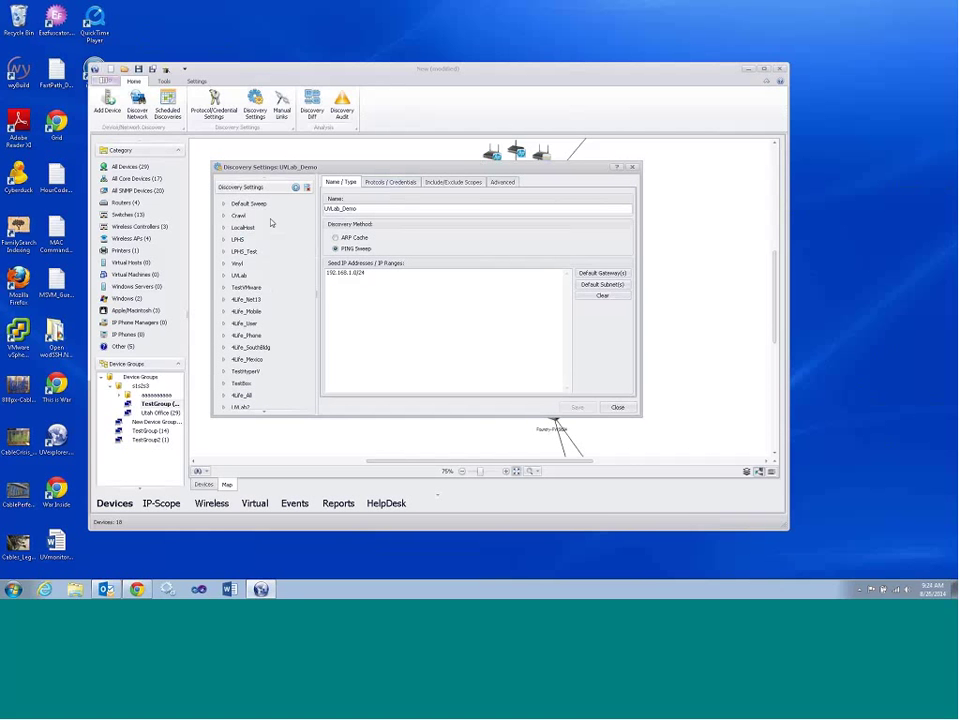
# Review UVLab_Demo's protocols and credentials, include/exclude scopes, and name and type settings
pyautogui.click(392, 183)
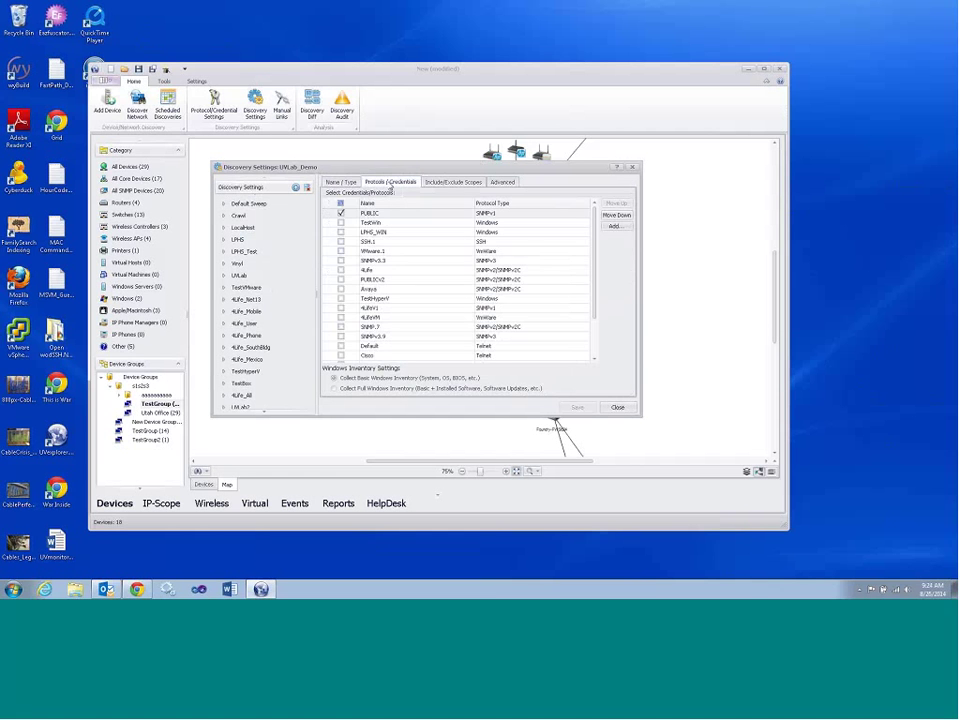
pyautogui.click(455, 183)
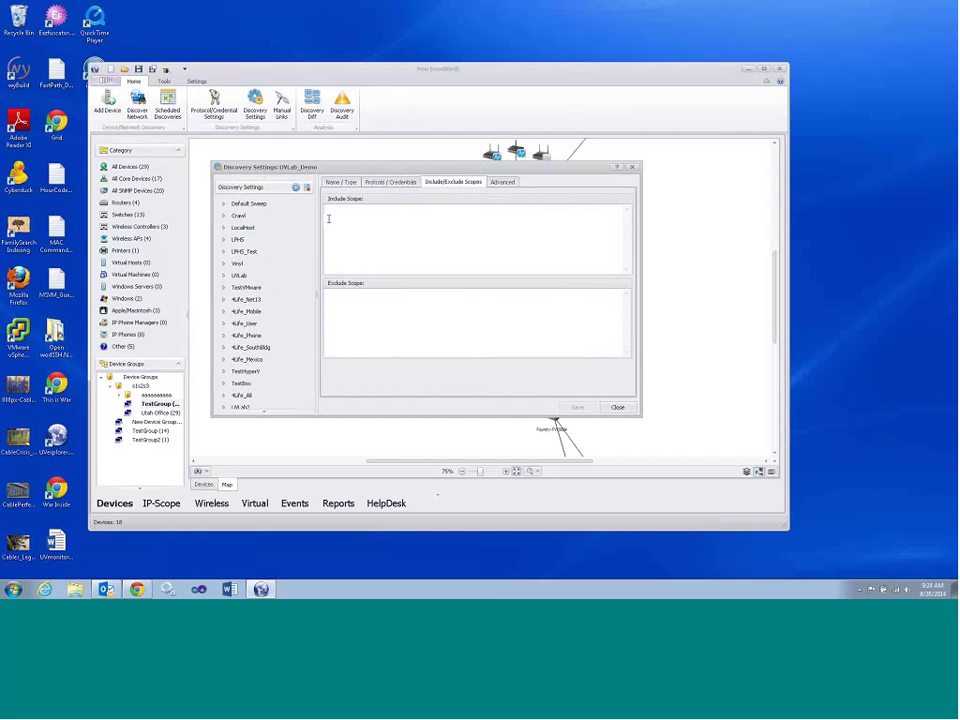
pyautogui.click(341, 183)
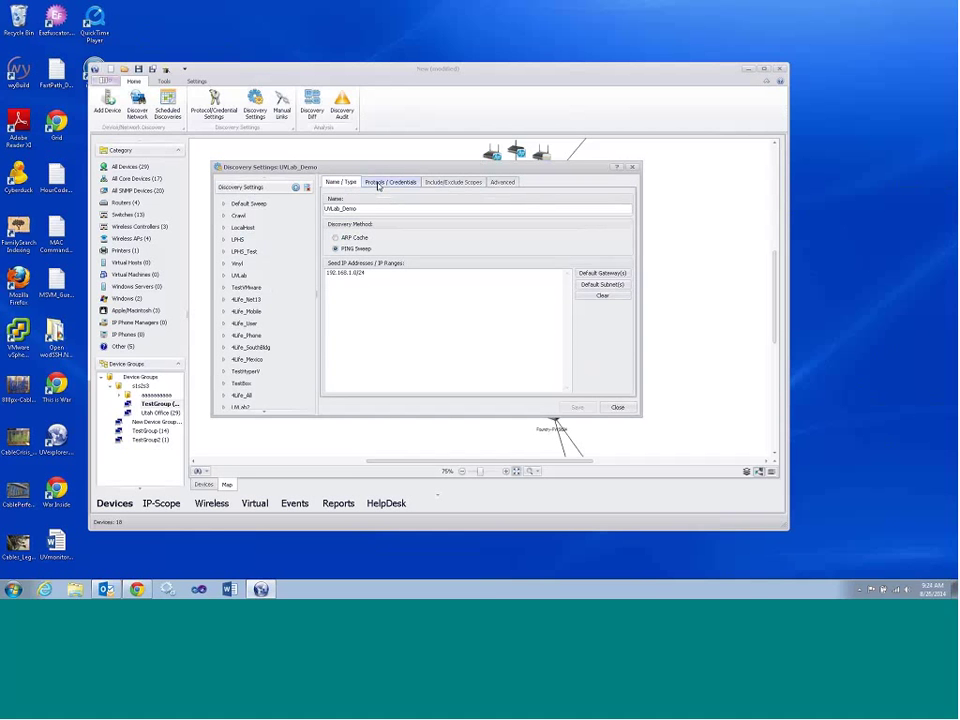
pyautogui.click(386, 187)
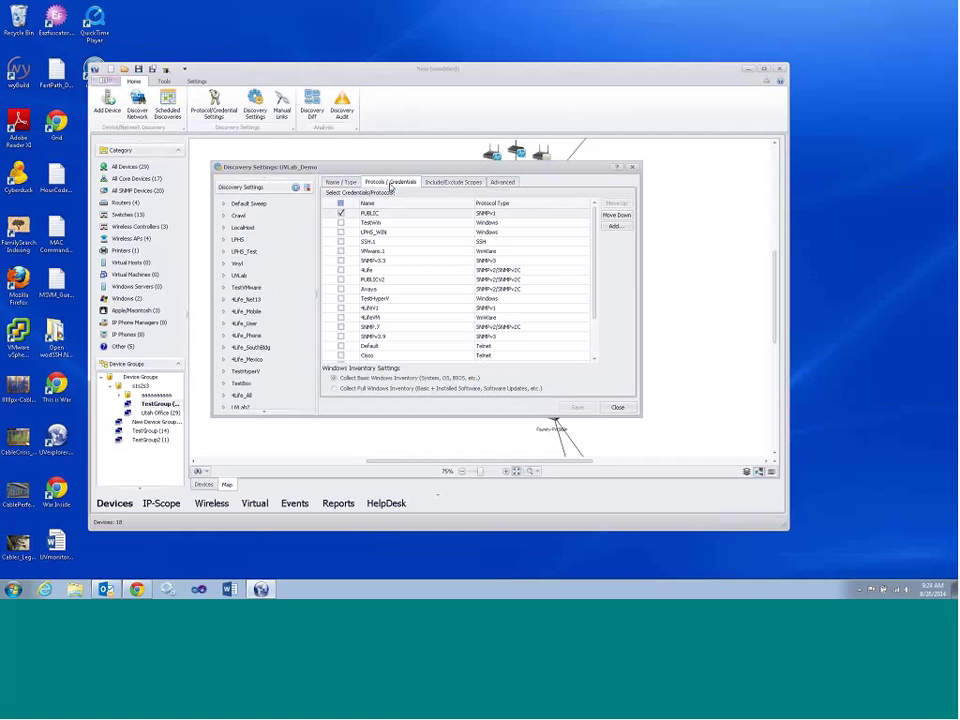
# Exclude the address 192.168.1.7 and the printer category from the UVLab_Demo discovery
pyautogui.click(453, 182)
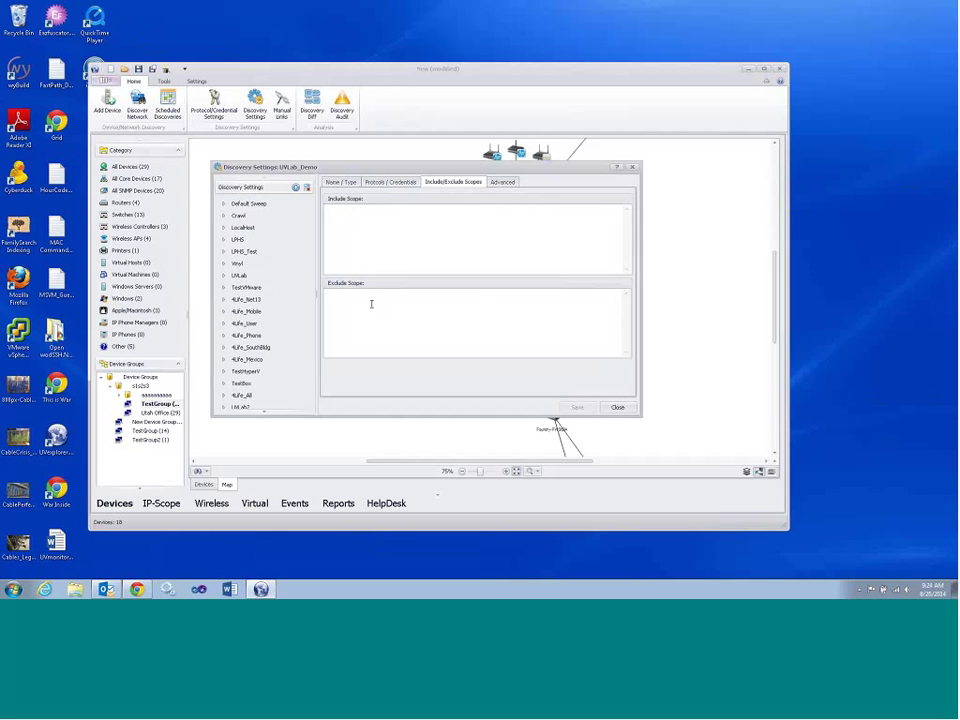
pyautogui.write('192.168.1.7')
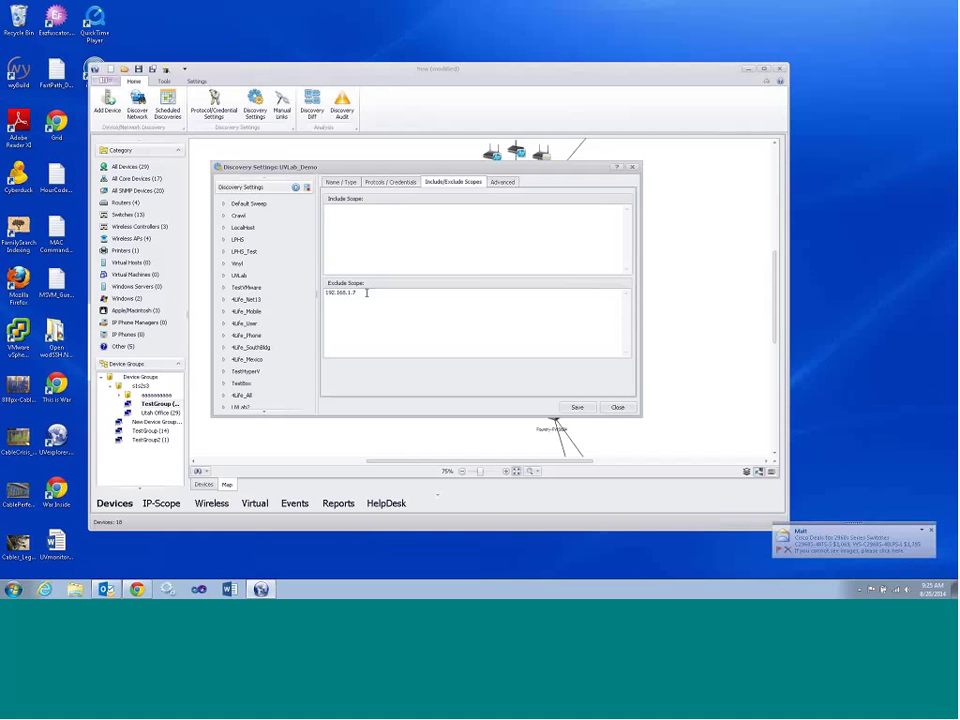
pyautogui.click(366, 291)
pyautogui.click(363, 221)
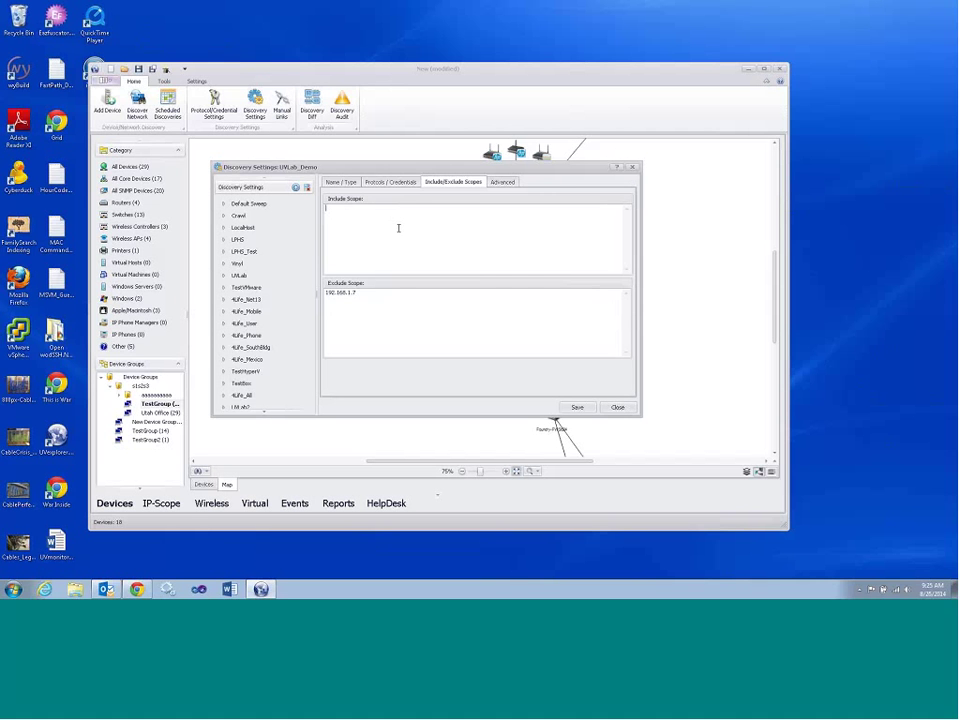
pyautogui.click(506, 183)
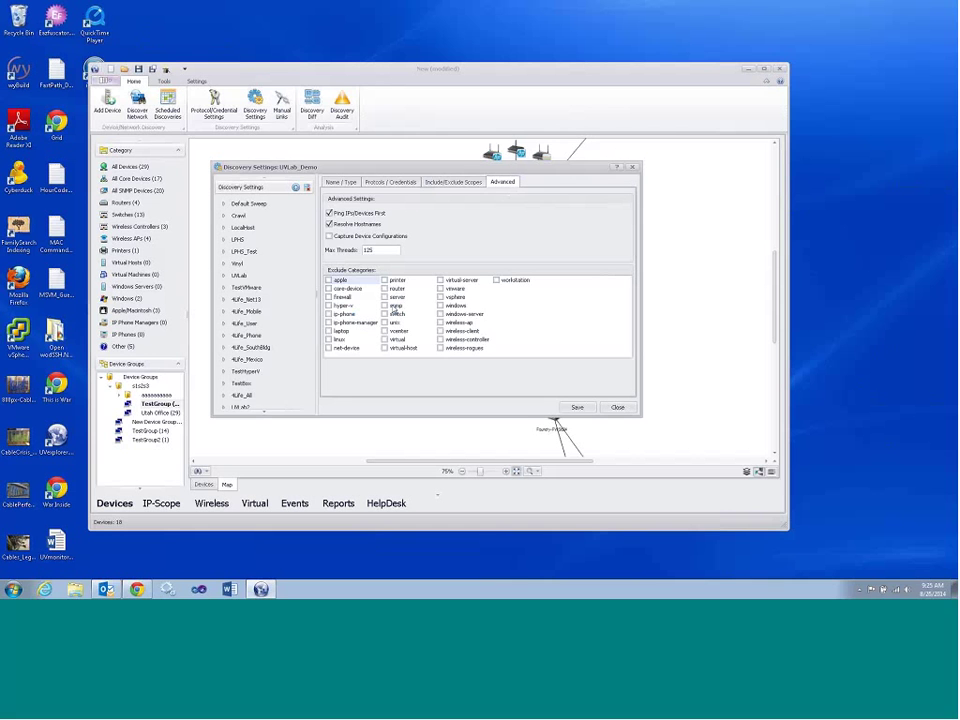
pyautogui.click(384, 280)
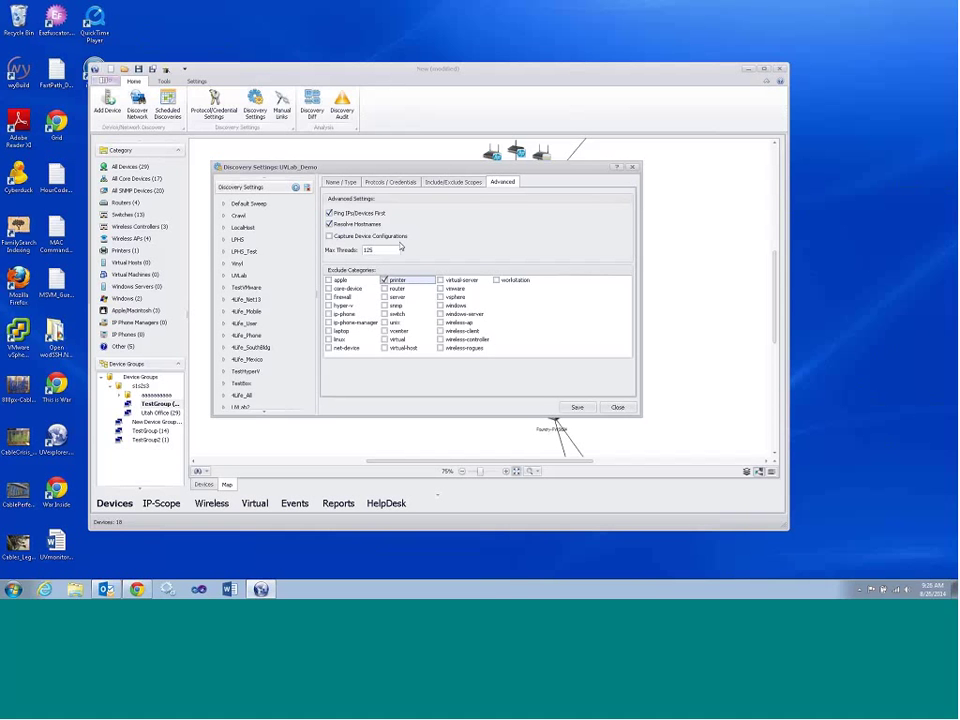
# Review UVLab_Demo's protocols and credentials and its advanced settings, and close the discovery settings without saving the changes
pyautogui.click(391, 182)
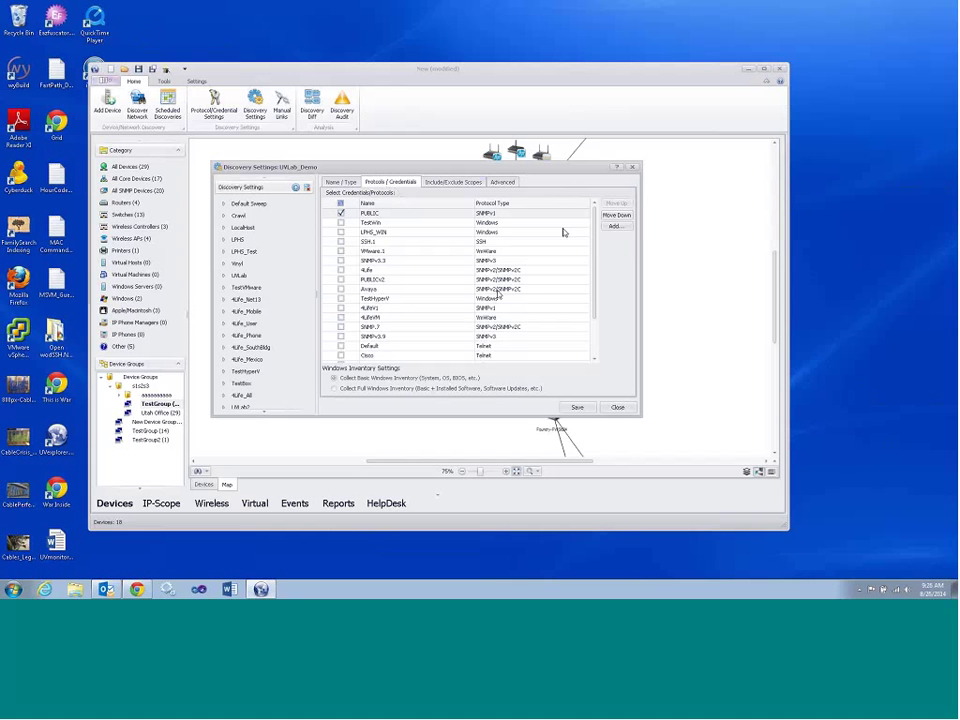
pyautogui.scroll(-2, 590, 280)
pyautogui.scroll(2, 590, 275)
pyautogui.click(501, 182)
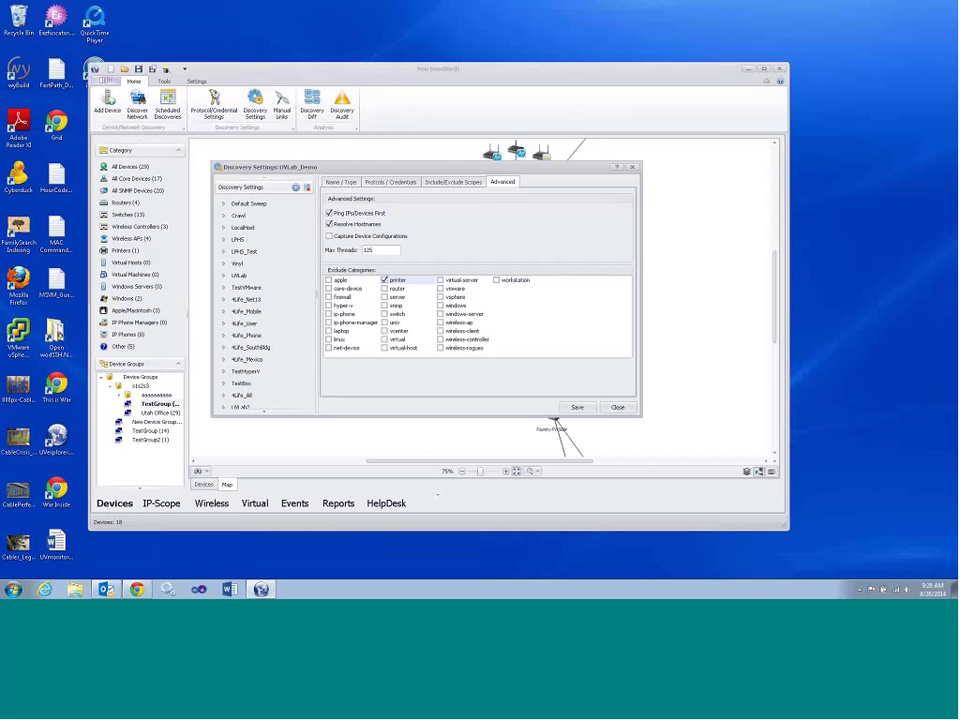
pyautogui.click(618, 408)
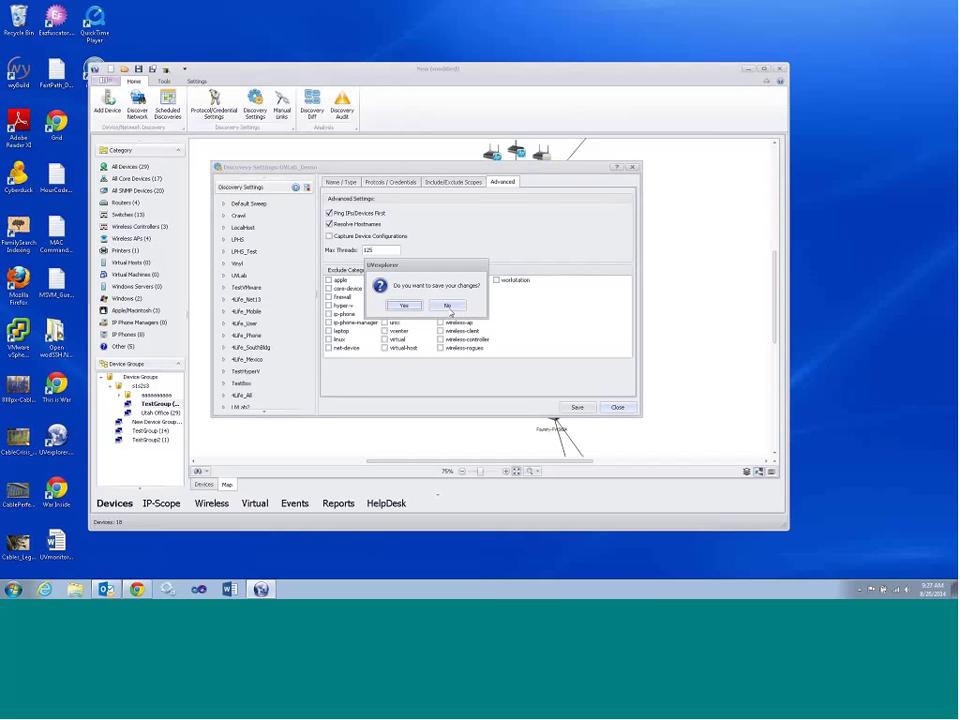
pyautogui.click(447, 305)
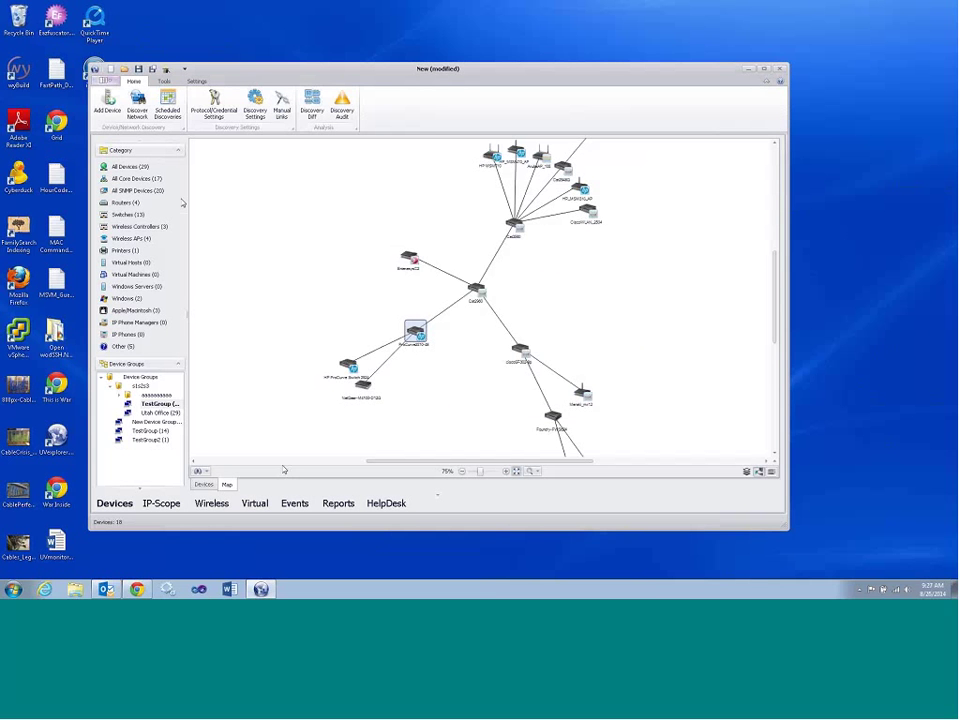
# List the devices in the Switches category, and enlarge the window and the device details area
pyautogui.click(203, 484)
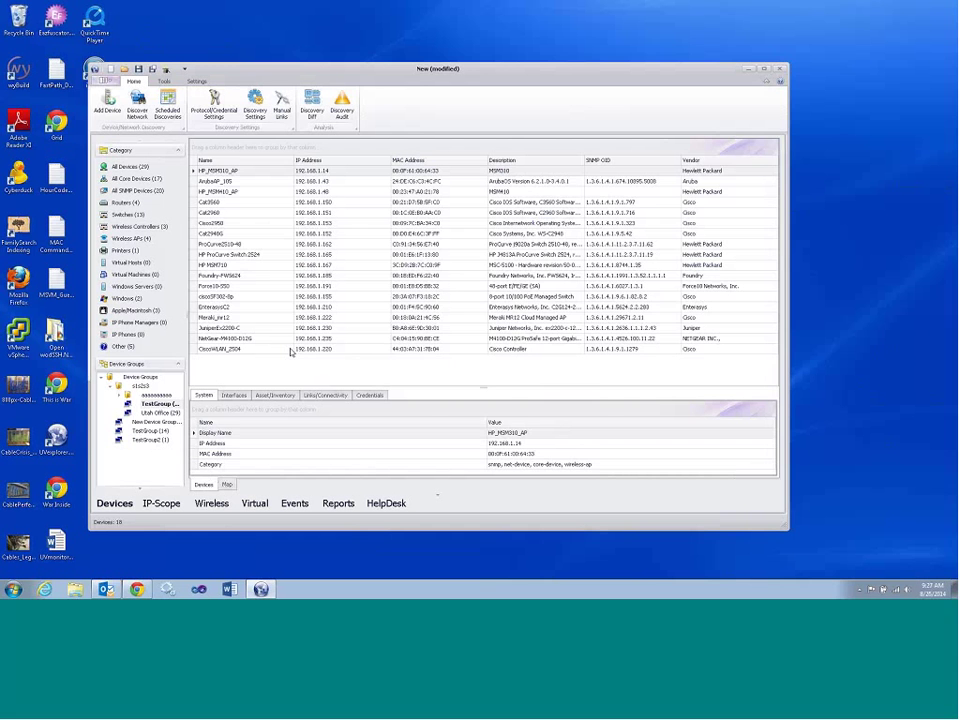
pyautogui.click(123, 217)
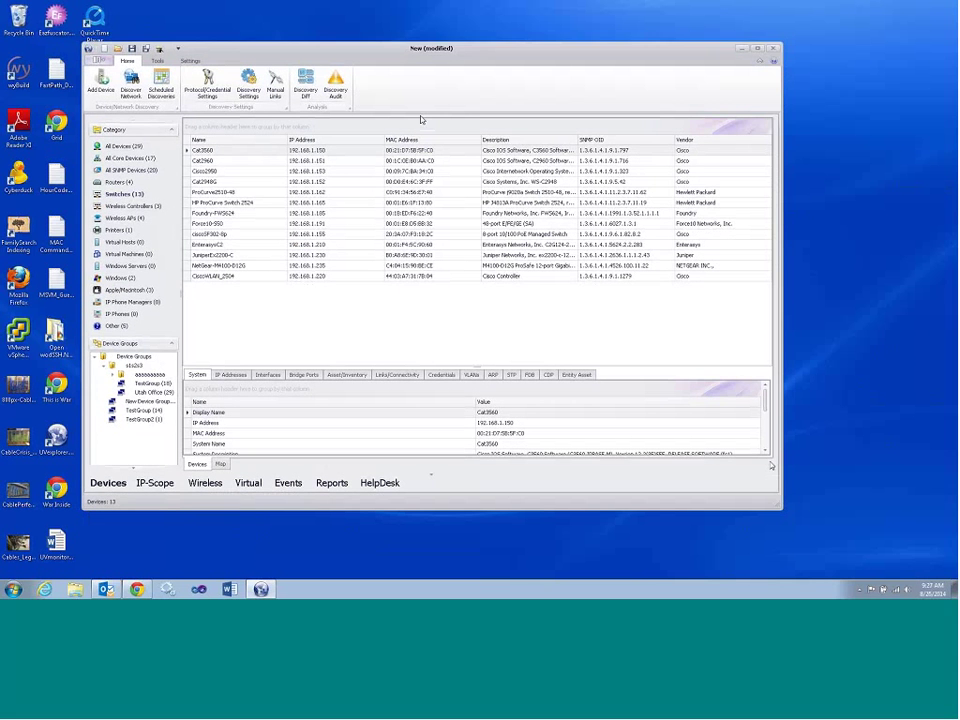
pyautogui.moveTo(781, 508); pyautogui.dragTo(790, 526)
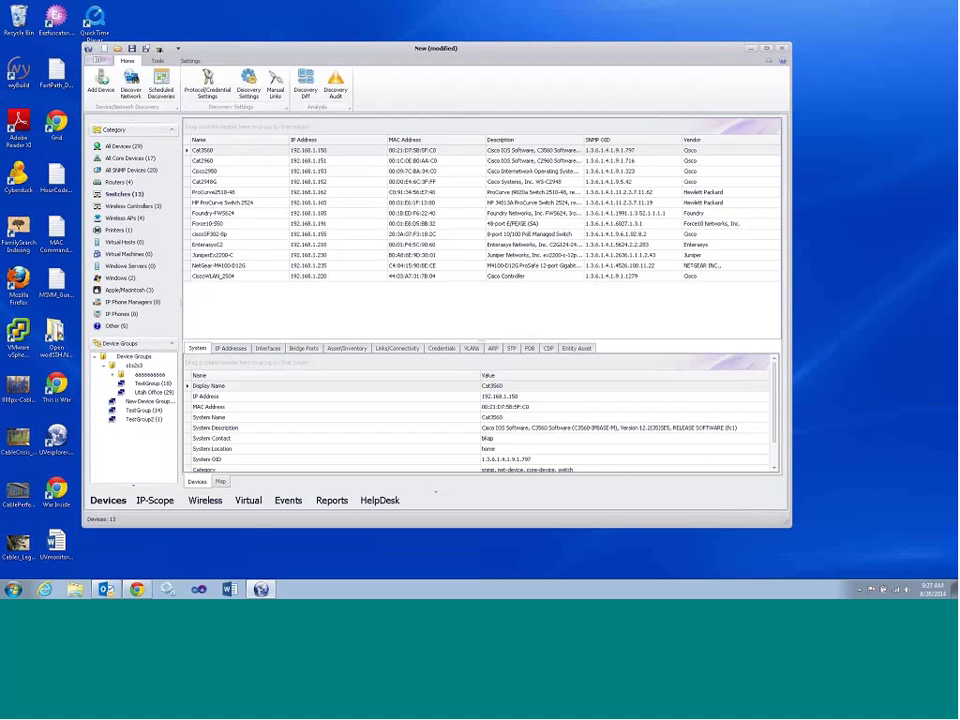
pyautogui.moveTo(368, 338); pyautogui.dragTo(368, 264)
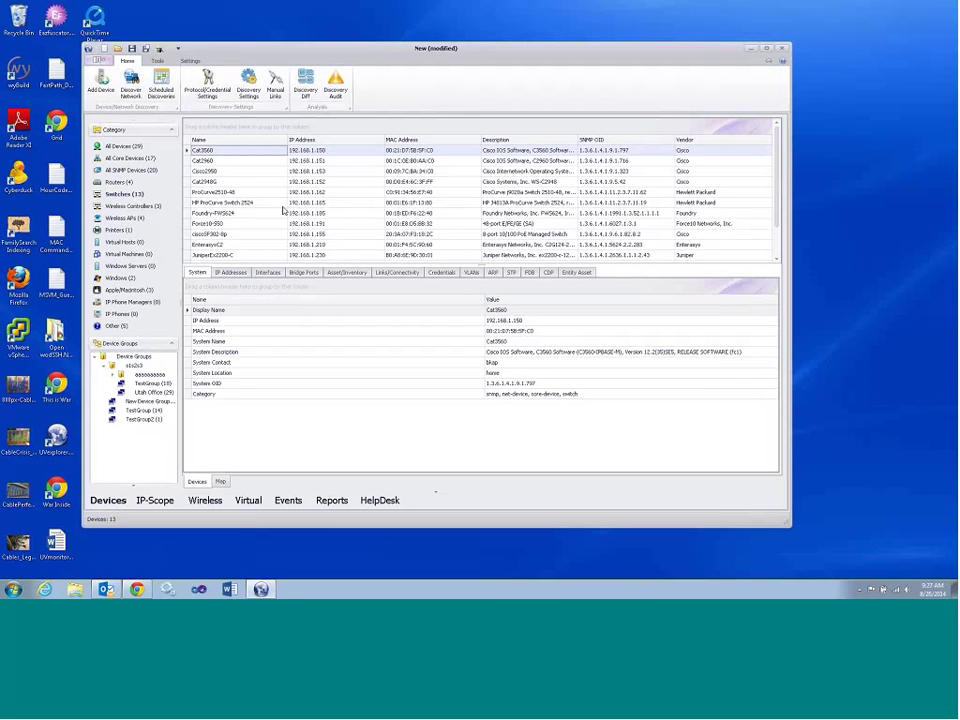
# Examine the Cat3560 switch's IP addresses, interfaces, bridge ports, asset inventory and connected links
pyautogui.click(231, 273)
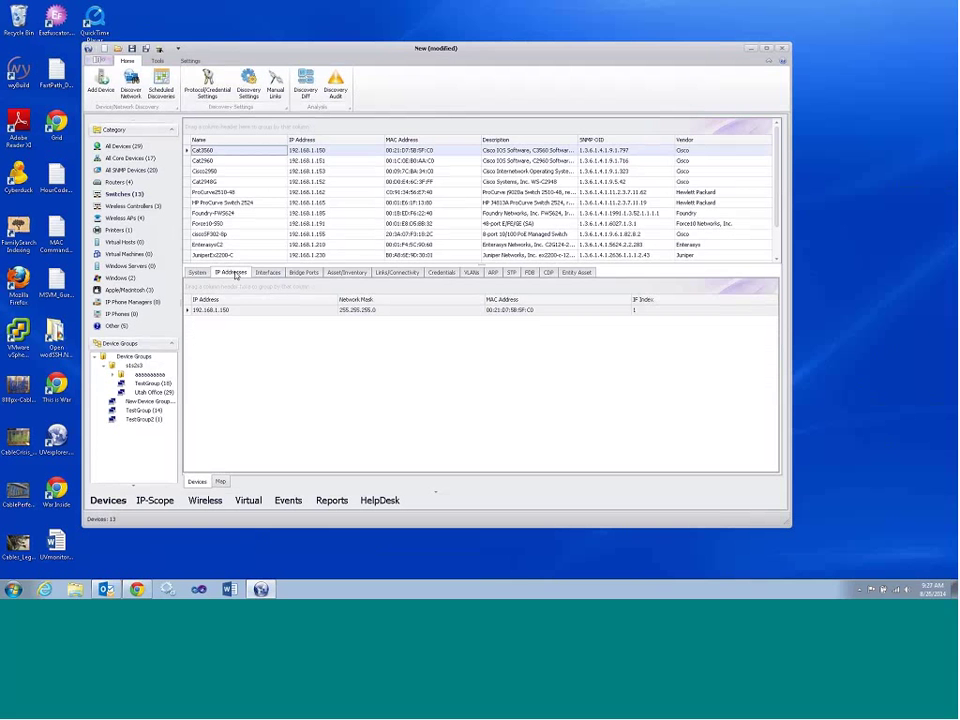
pyautogui.click(267, 273)
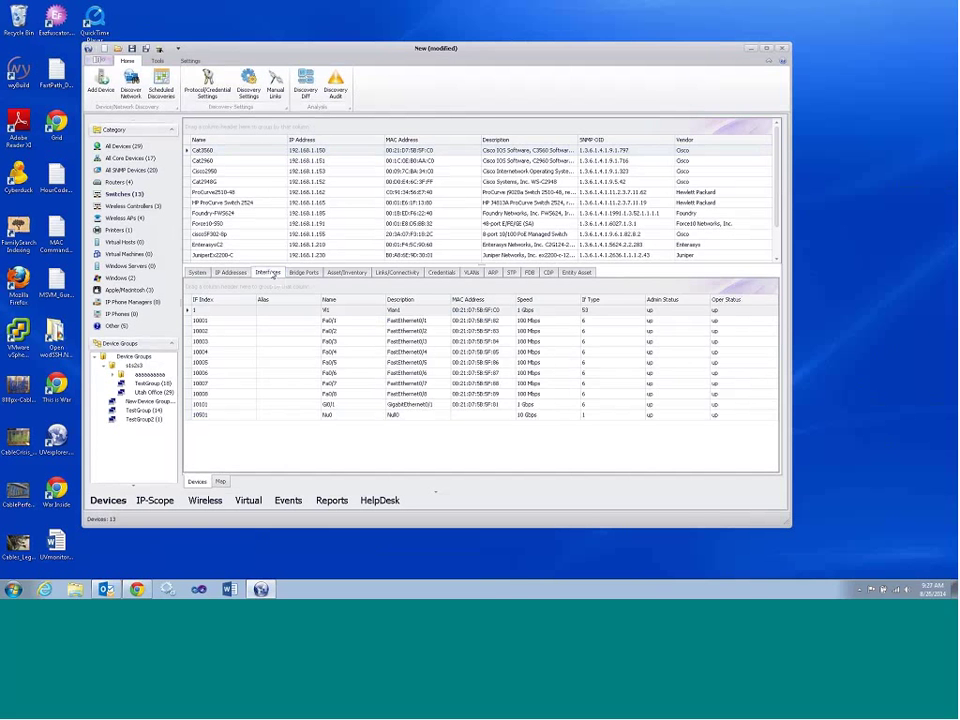
pyautogui.click(304, 273)
pyautogui.click(347, 273)
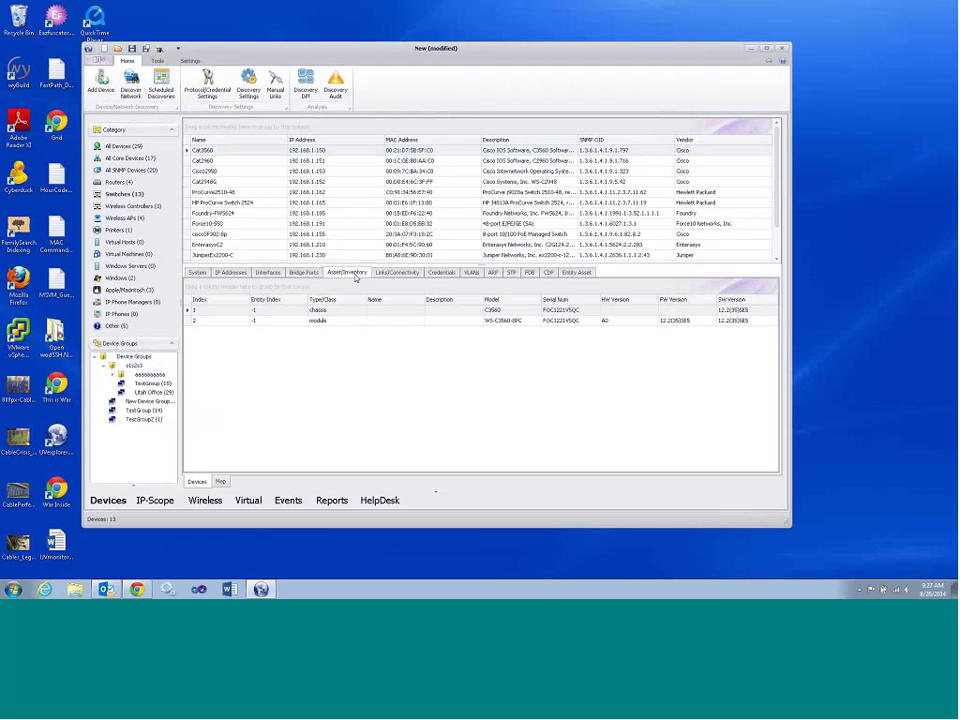
pyautogui.click(399, 273)
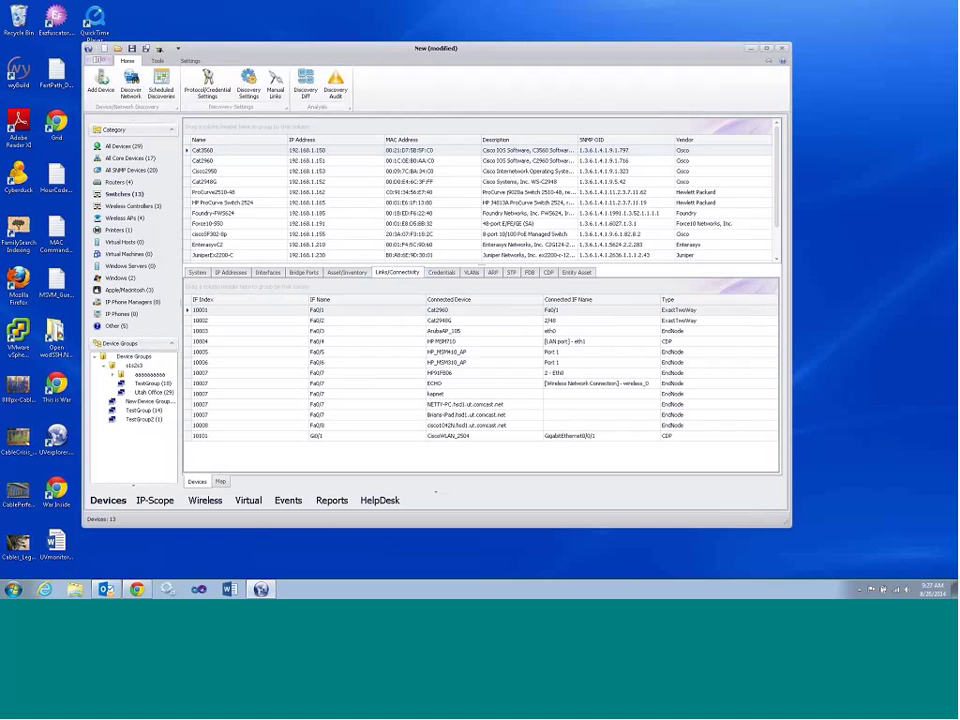
pyautogui.click(305, 273)
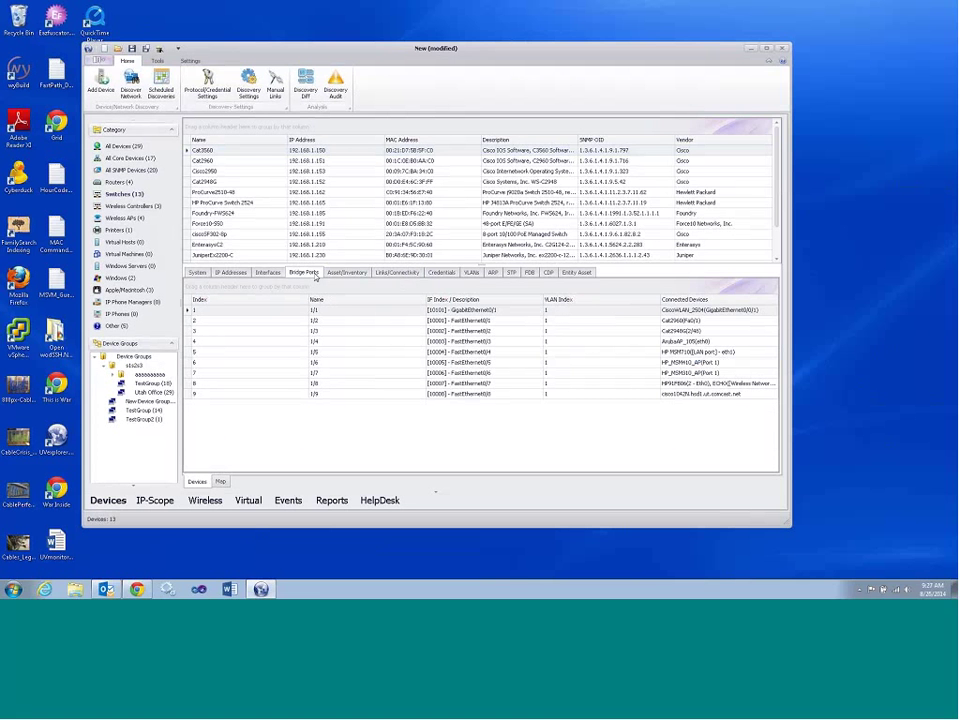
pyautogui.click(225, 321)
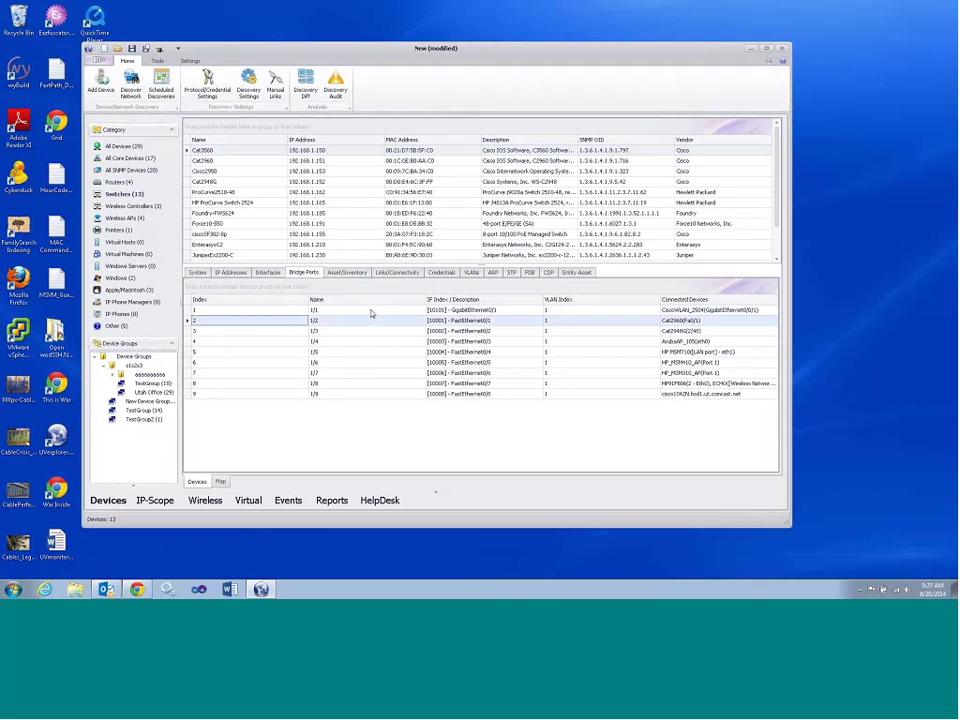
pyautogui.click(398, 273)
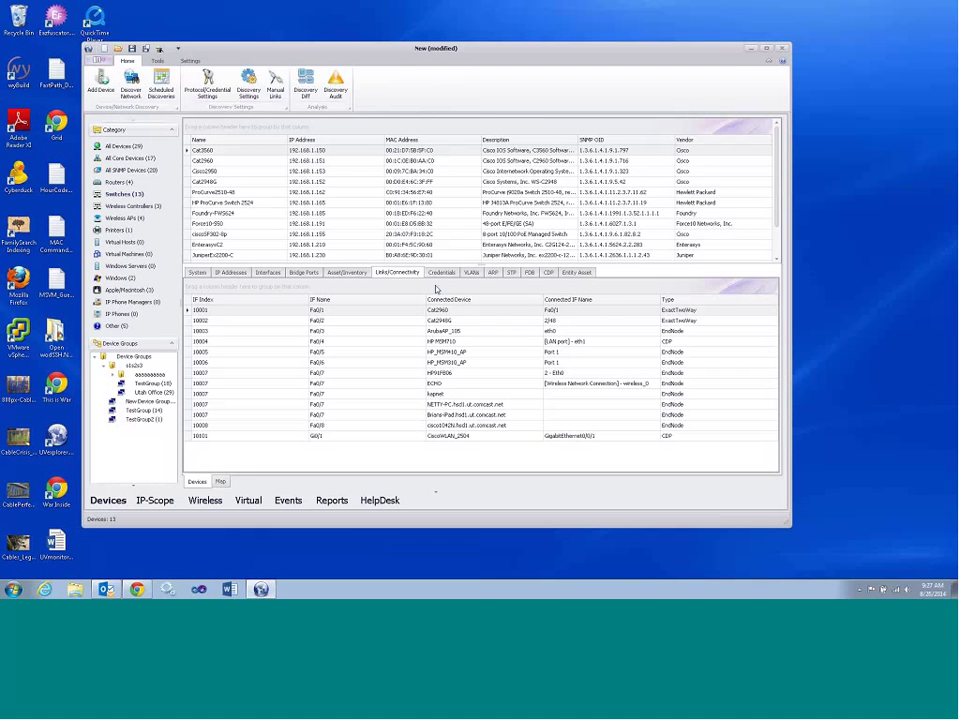
# Examine Cat3560's VLANs including the default one, its ARP, STP, FDB, CDP and entity asset data, and return to its system details
pyautogui.click(471, 273)
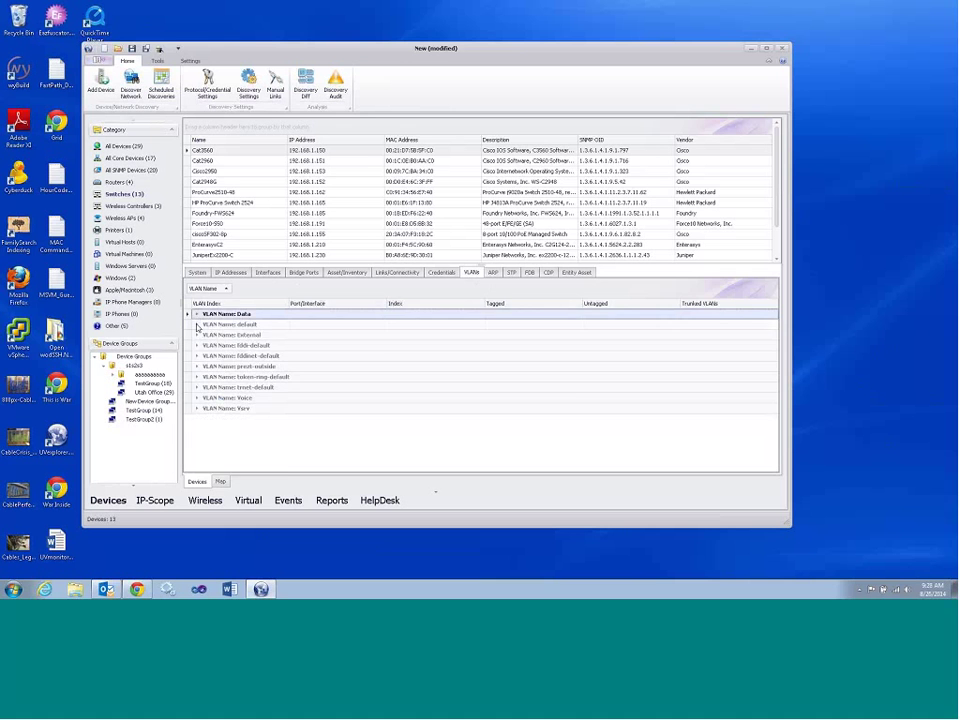
pyautogui.click(197, 325)
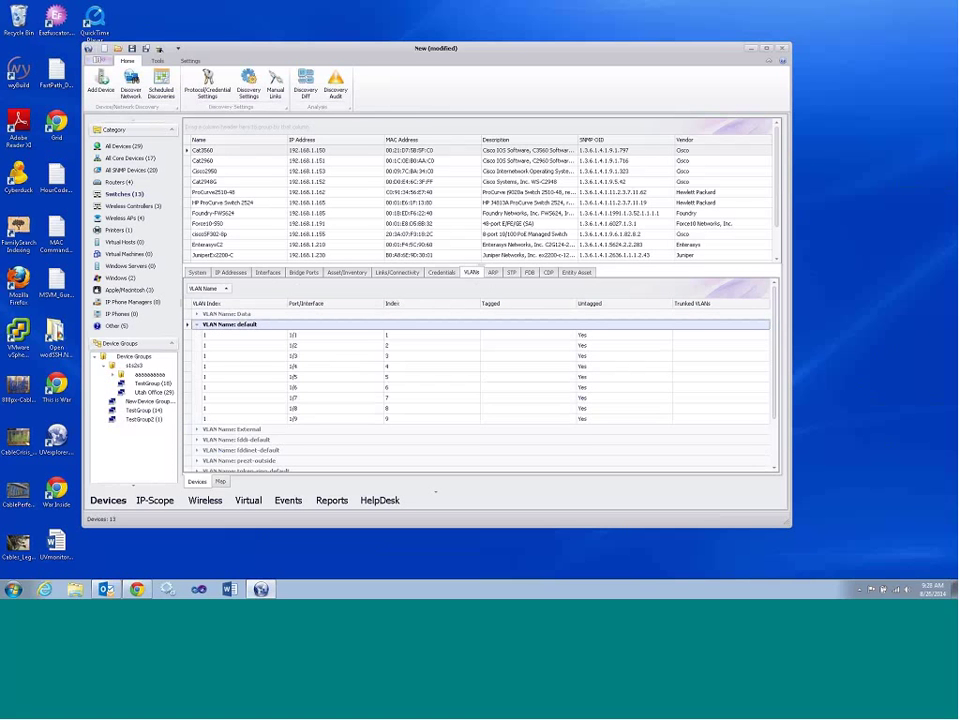
pyautogui.click(197, 325)
pyautogui.click(492, 272)
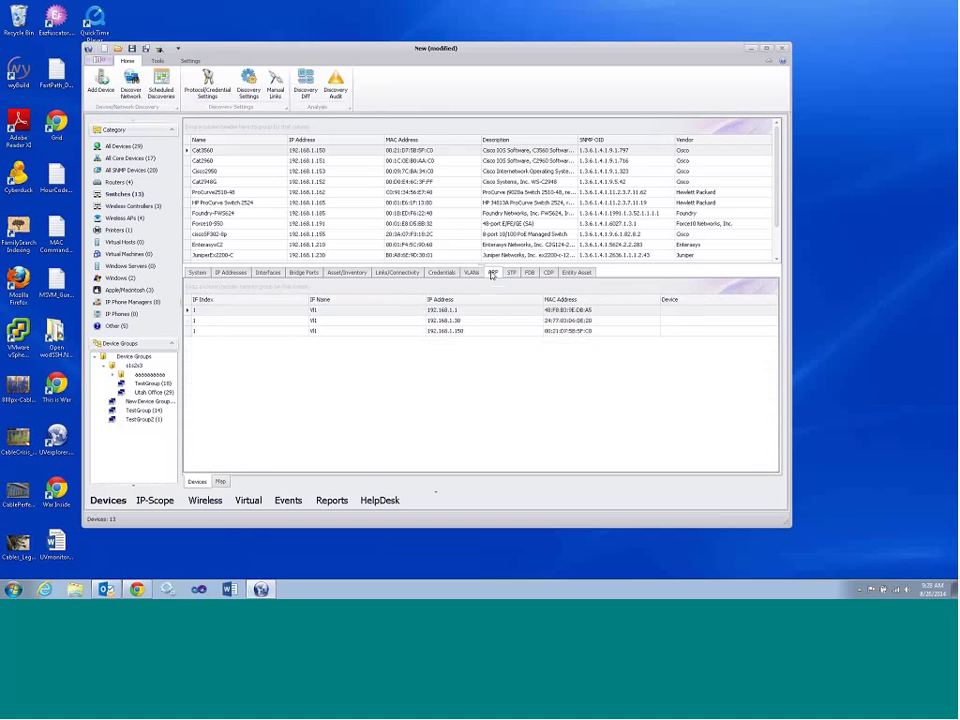
pyautogui.click(511, 272)
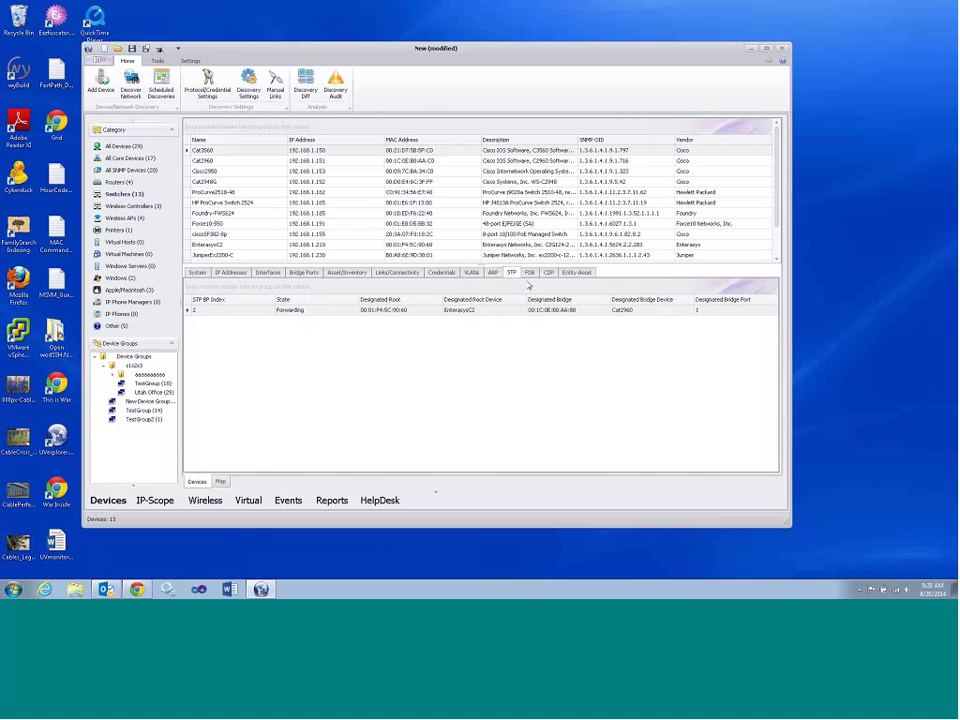
pyautogui.click(529, 273)
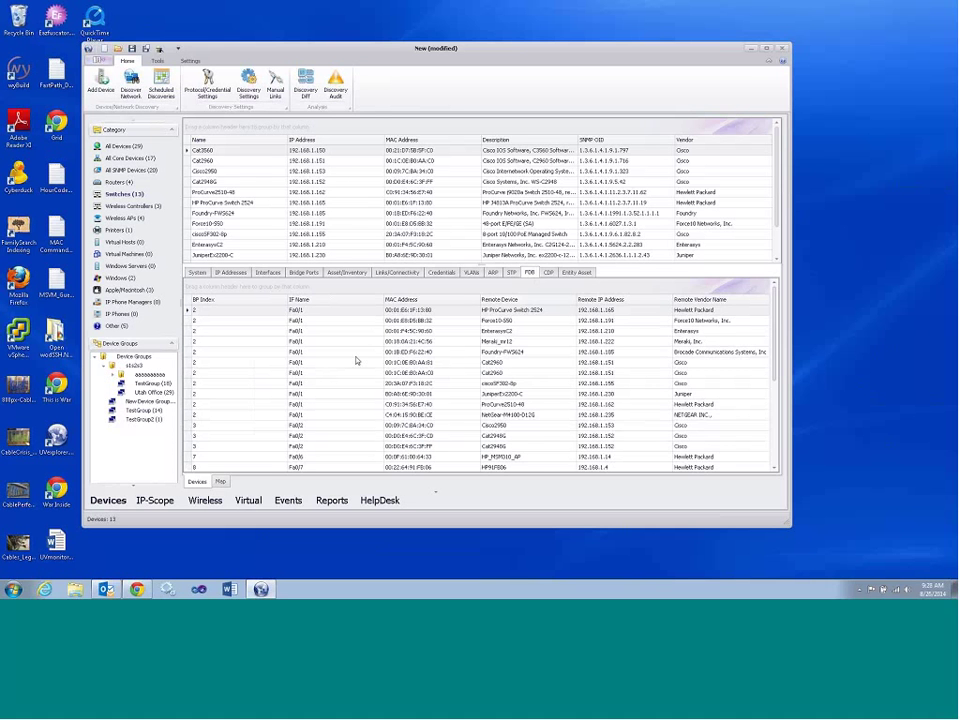
pyautogui.click(549, 272)
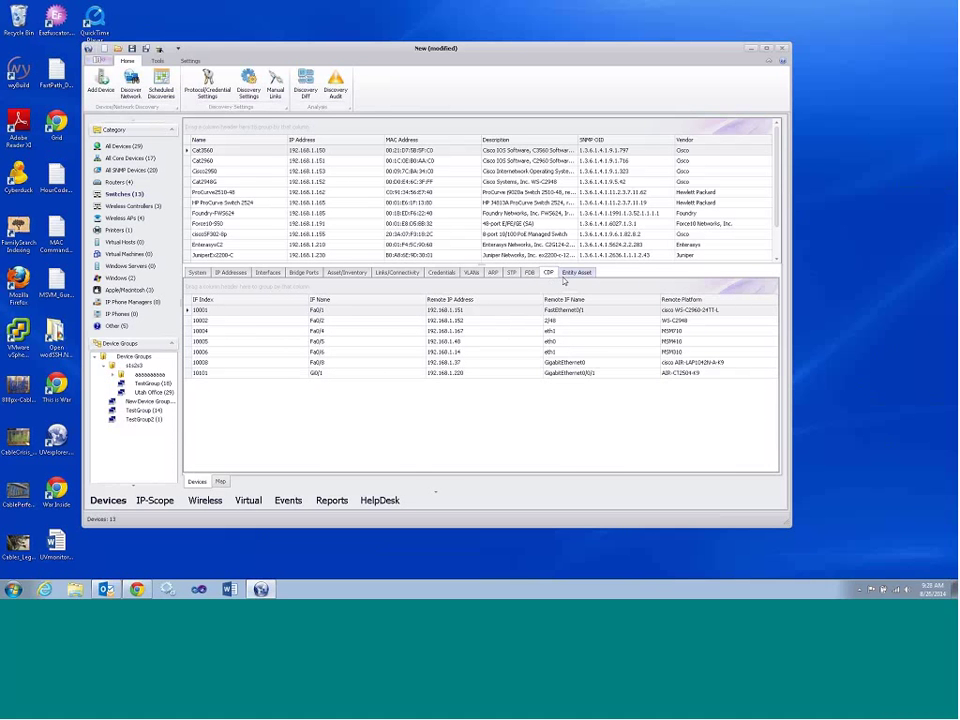
pyautogui.click(576, 273)
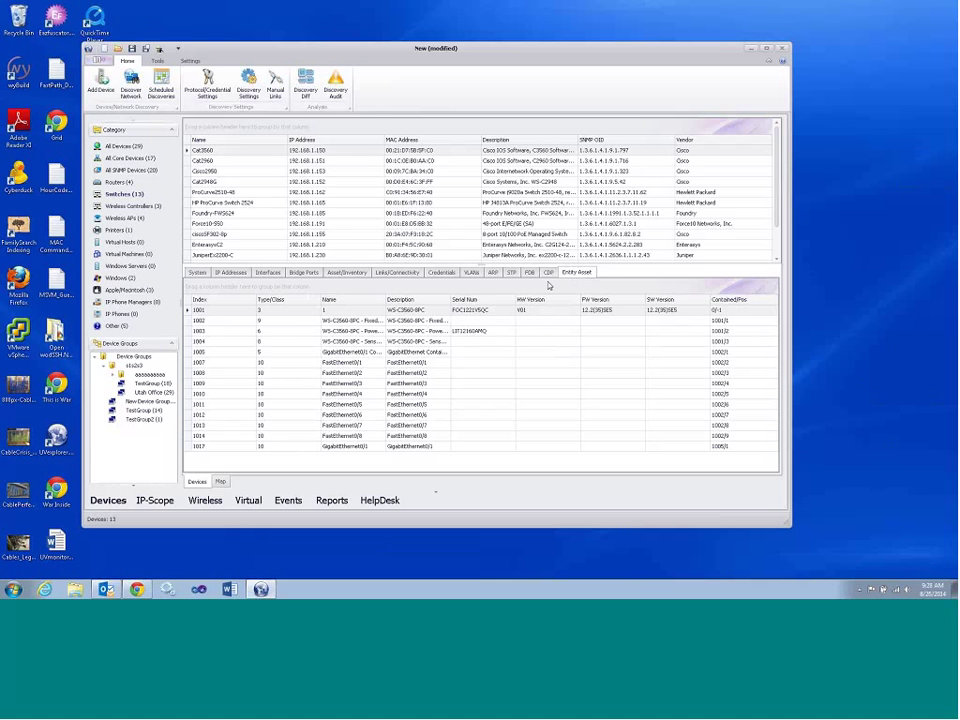
pyautogui.click(197, 273)
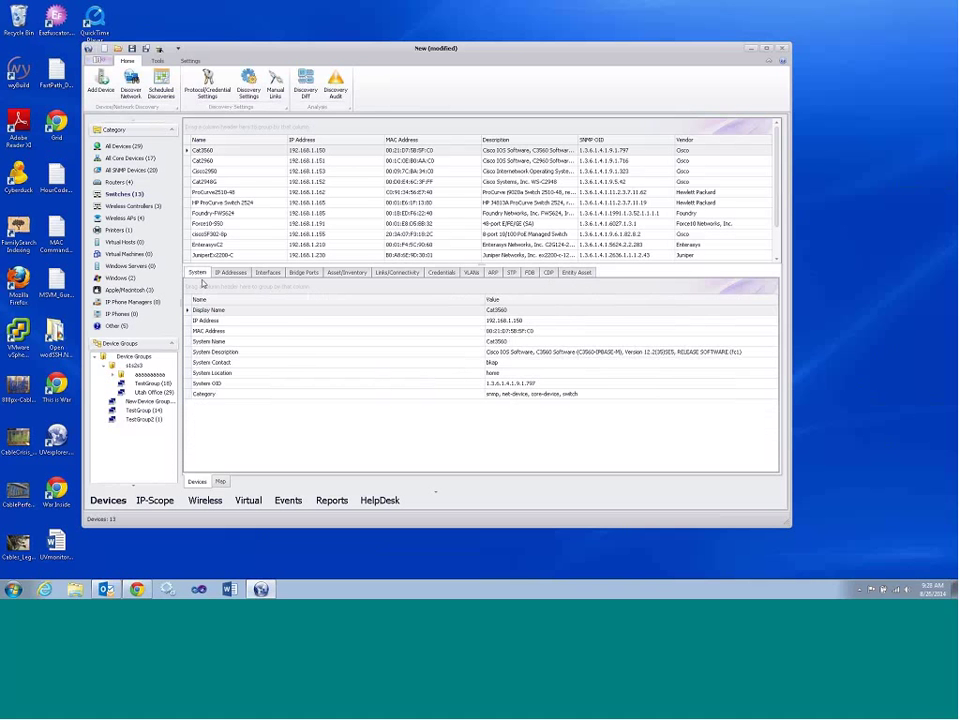
# Enlarge the device list, reposition the window, and view the IP-Scope devices in the 192.168.1.0 and 128.0.0.0/192.0.0.0 subnets
pyautogui.moveTo(385, 265); pyautogui.dragTo(386, 300)
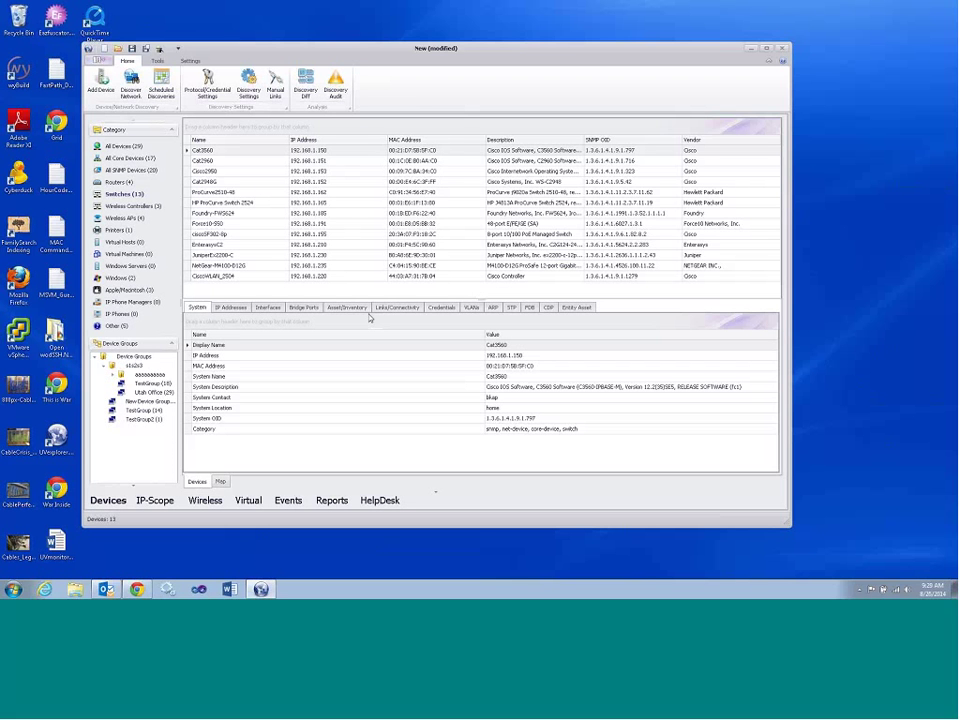
pyautogui.moveTo(324, 58); pyautogui.dragTo(312, 53)
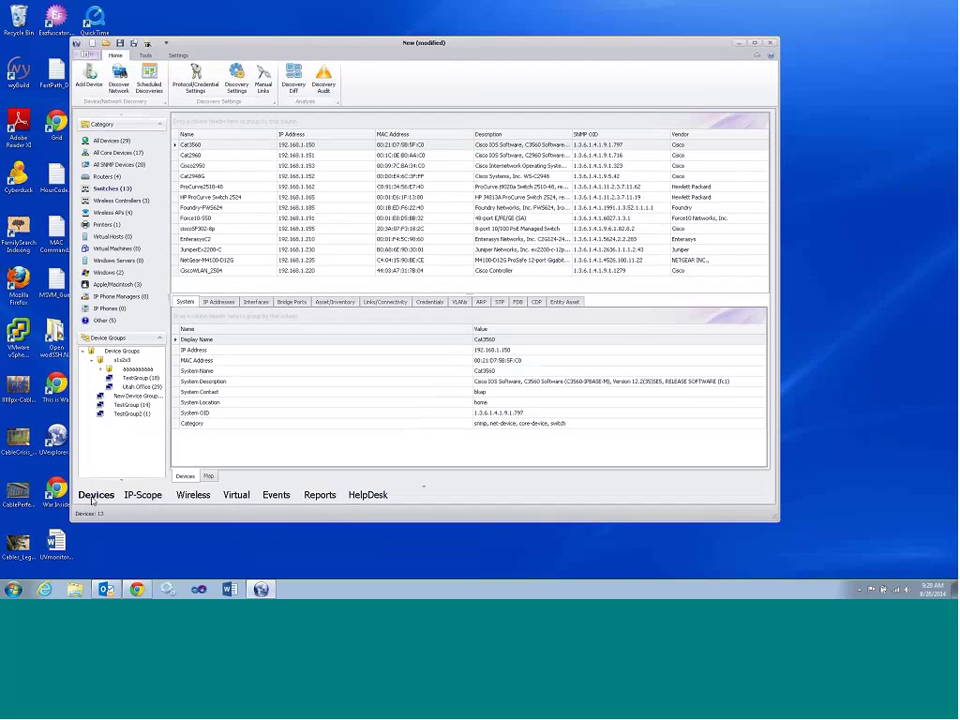
pyautogui.click(146, 500)
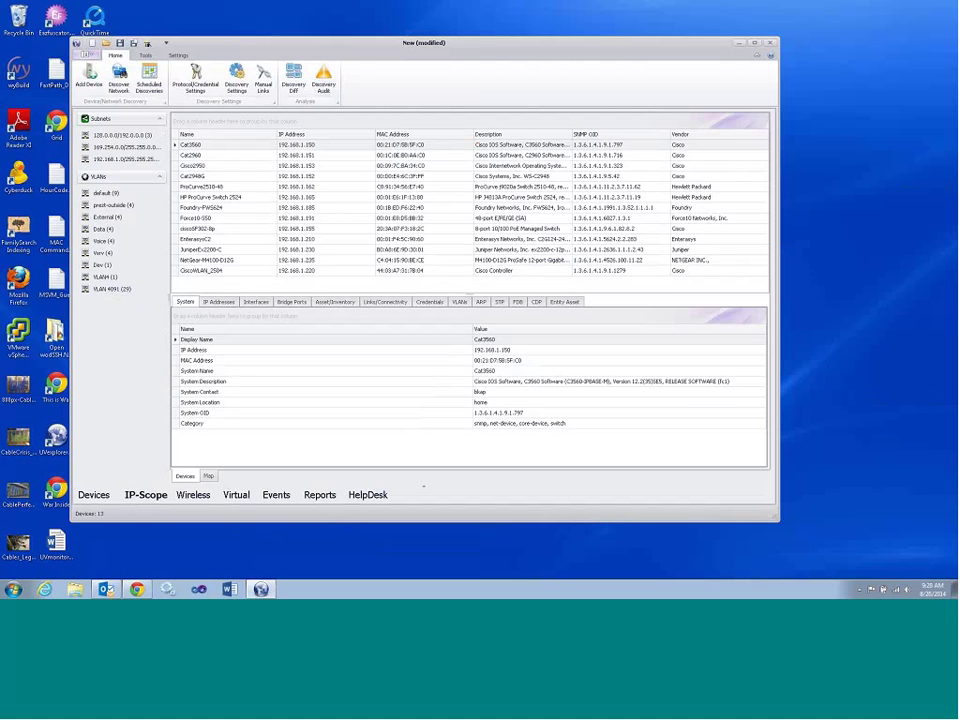
pyautogui.click(112, 159)
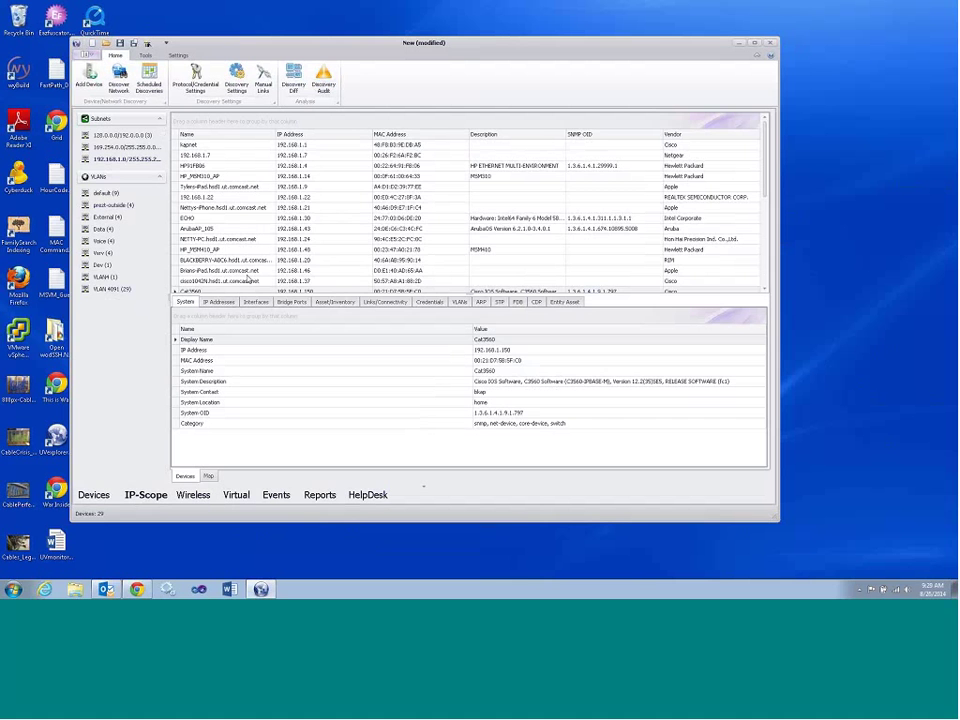
pyautogui.click(123, 136)
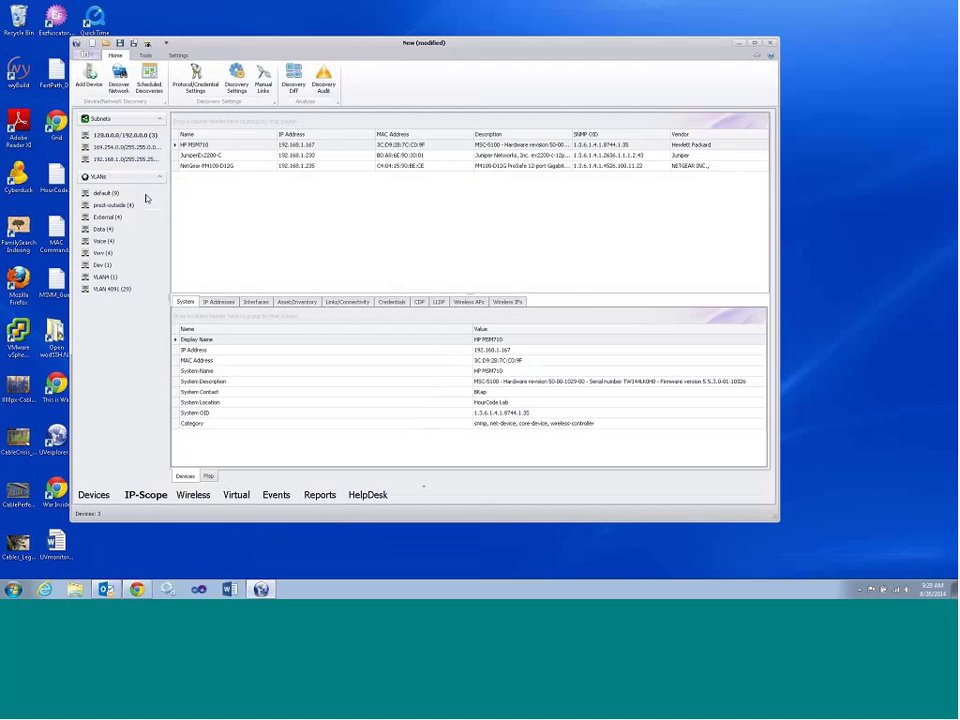
# View the devices of the default and Voice VLANs, both as a list and on the topology map
pyautogui.click(105, 193)
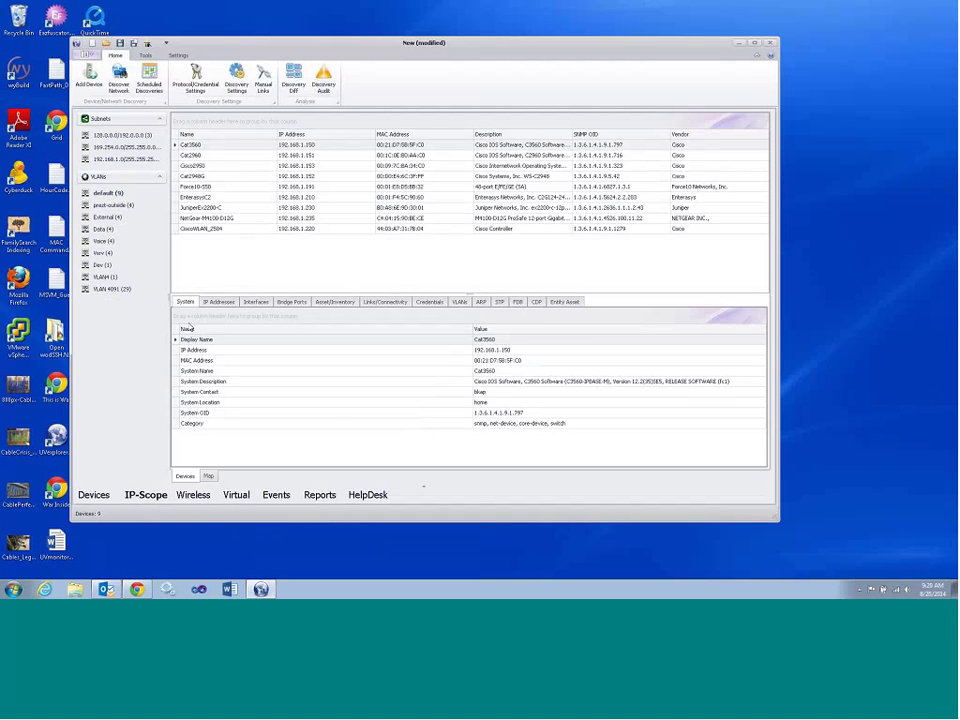
pyautogui.click(209, 476)
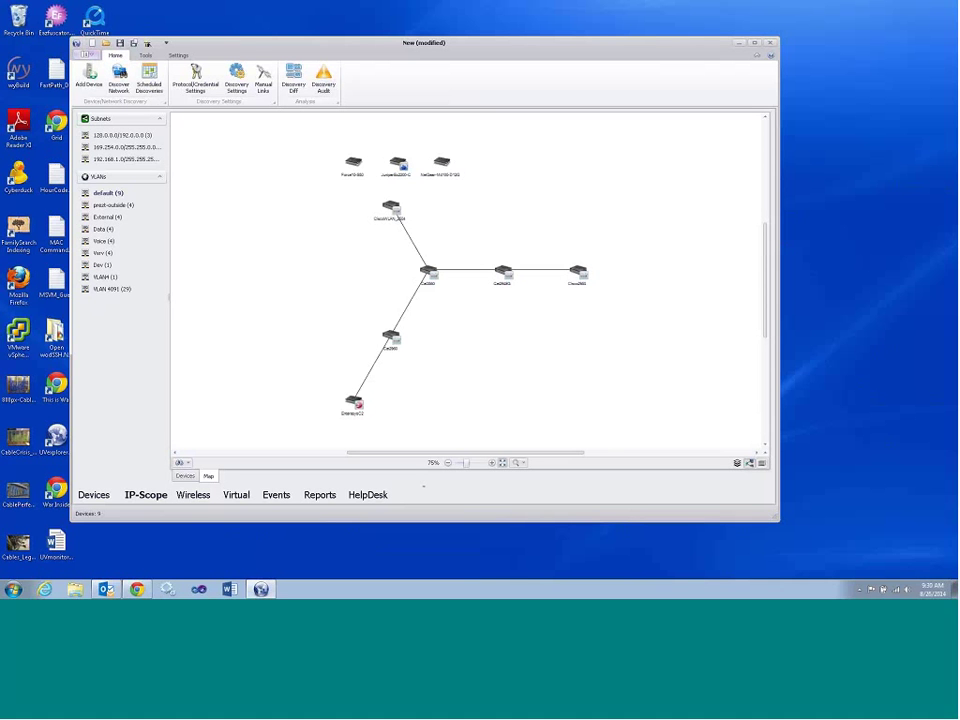
pyautogui.click(104, 242)
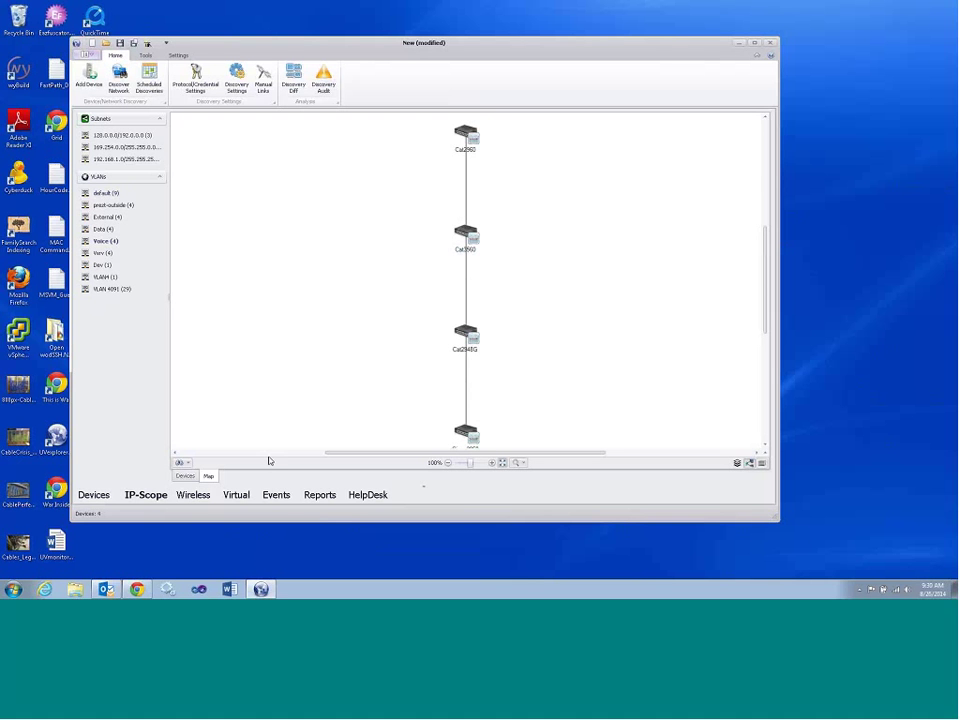
pyautogui.click(185, 476)
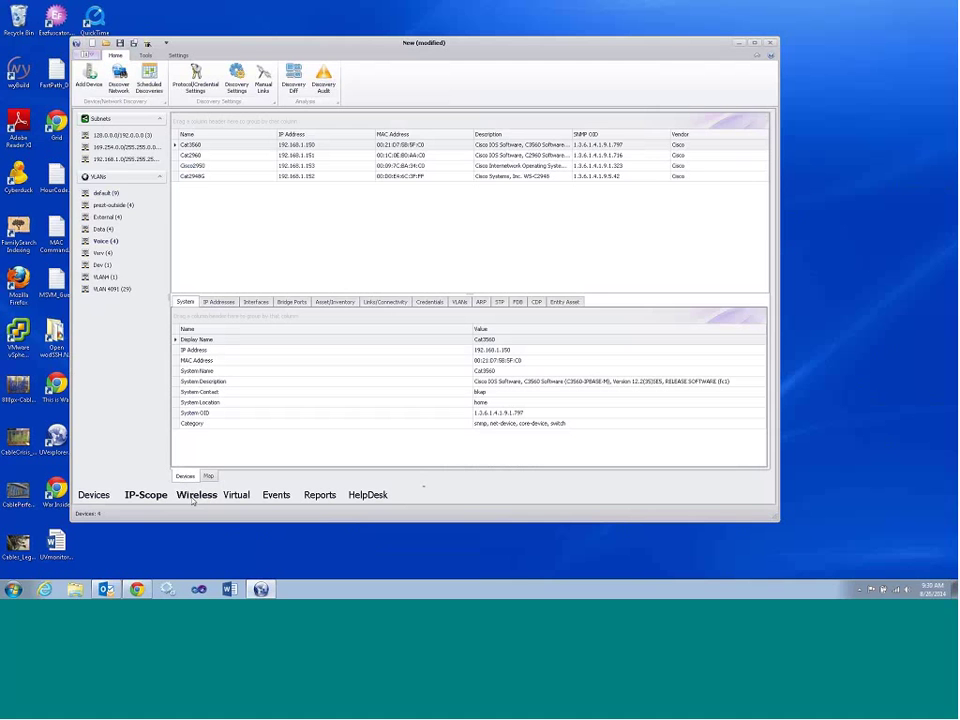
# View the wireless network's core devices and its wireless controllers
pyautogui.click(194, 496)
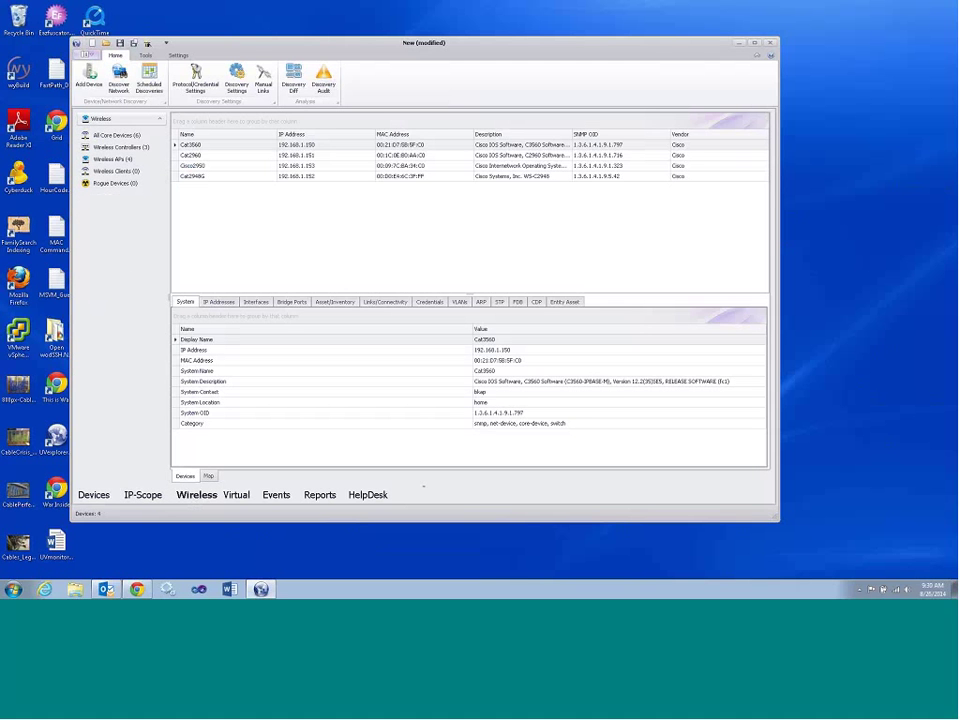
pyautogui.click(108, 137)
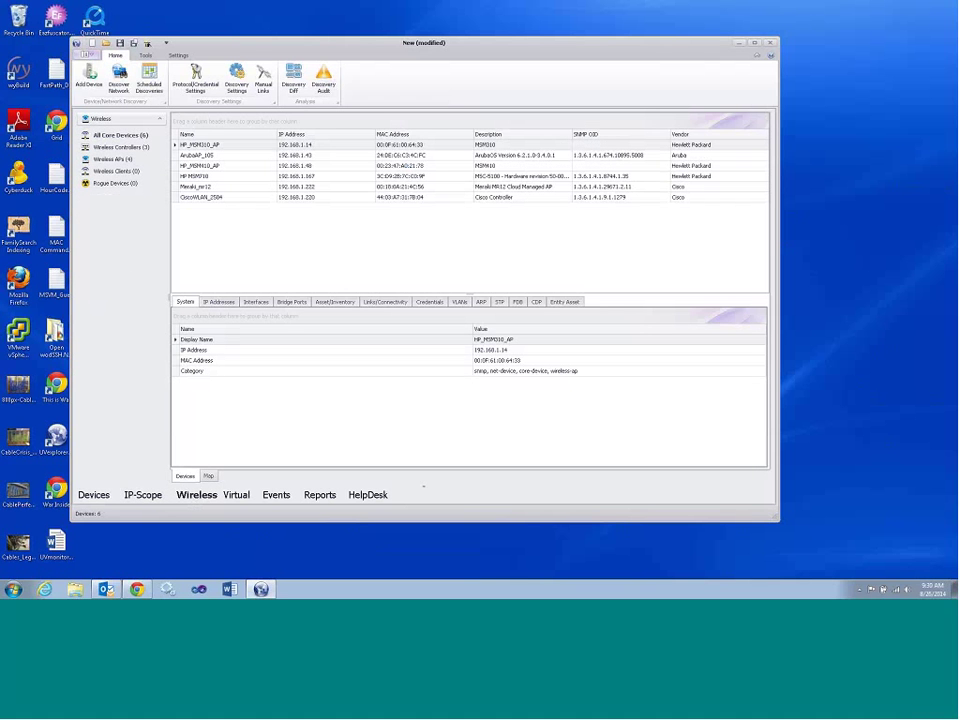
pyautogui.click(120, 147)
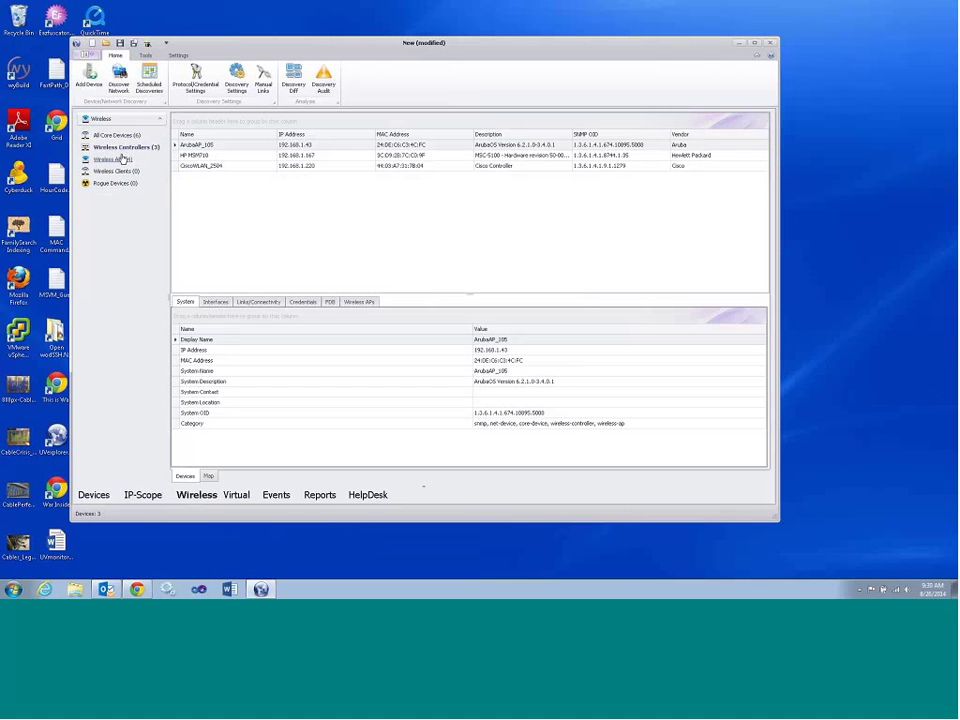
# View the wireless network's access points, wireless clients and rogue devices
pyautogui.press('Down')
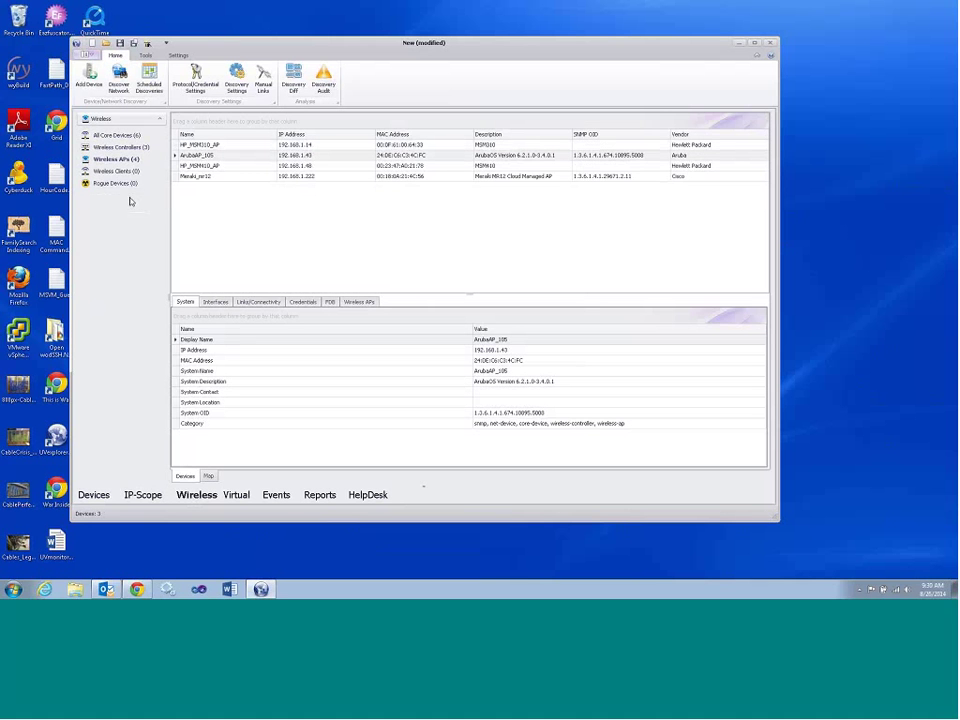
pyautogui.click(116, 172)
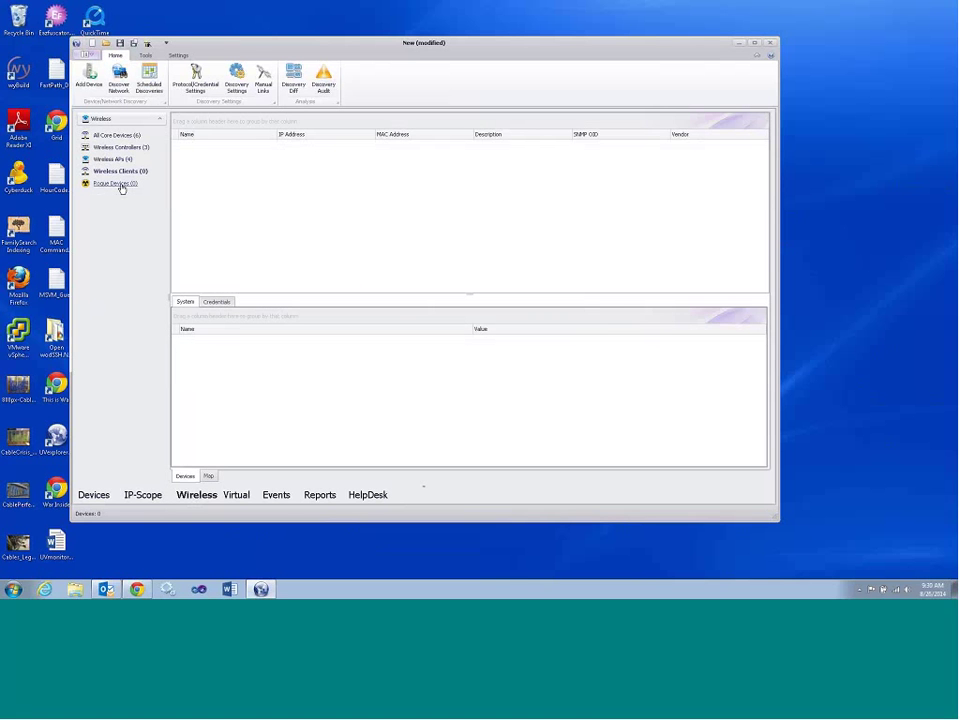
pyautogui.click(119, 184)
# View the virtual infrastructure's VMware vSphere and virtual machine categories, and look at the events section
pyautogui.click(240, 499)
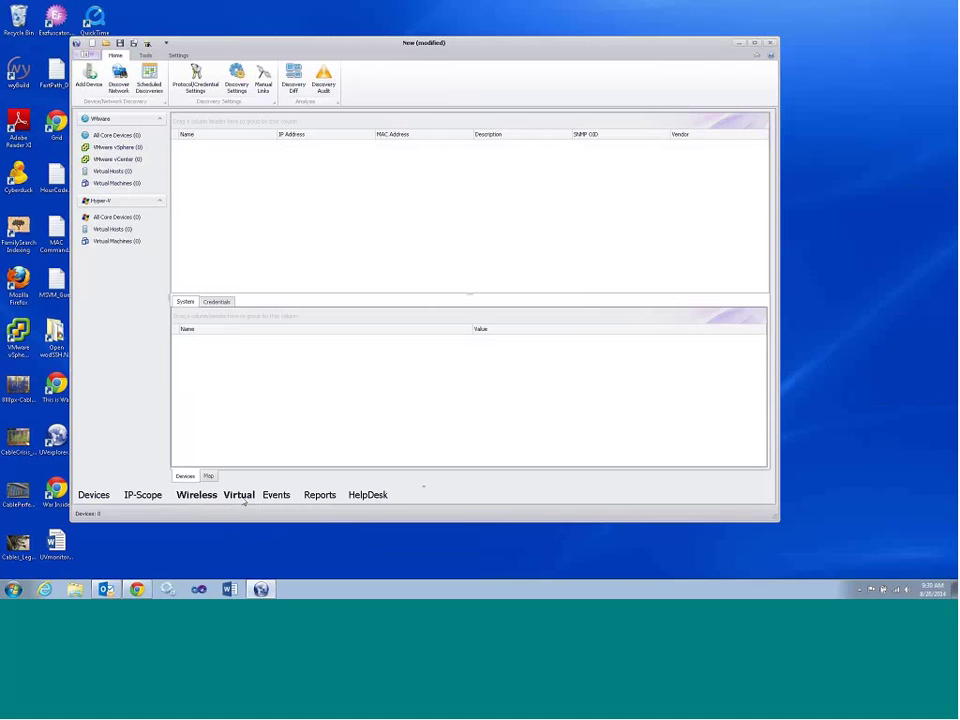
pyautogui.click(120, 147)
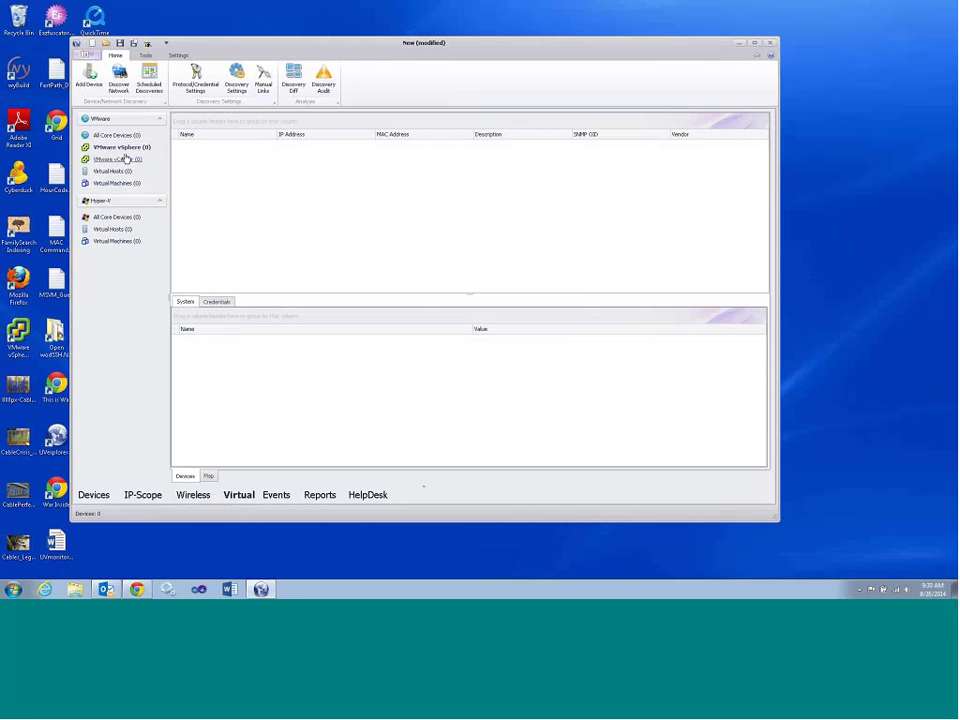
pyautogui.click(122, 183)
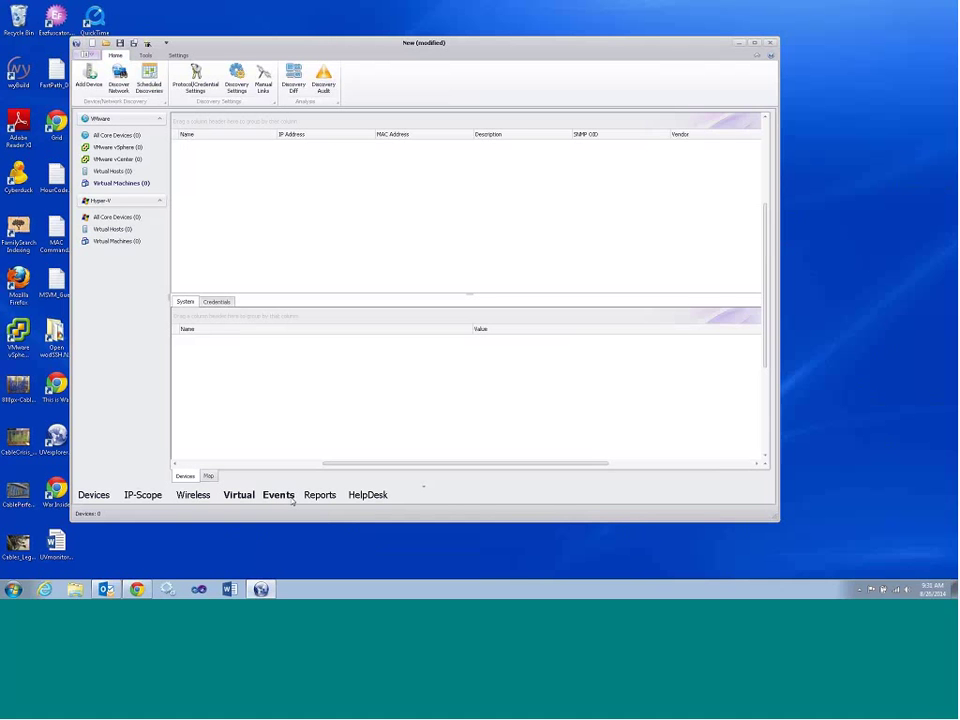
pyautogui.click(282, 499)
# View the Asset/Inventory, Device Connectivity, Software, Processes and Windows Computer Systems reports for the current discovery
pyautogui.click(323, 499)
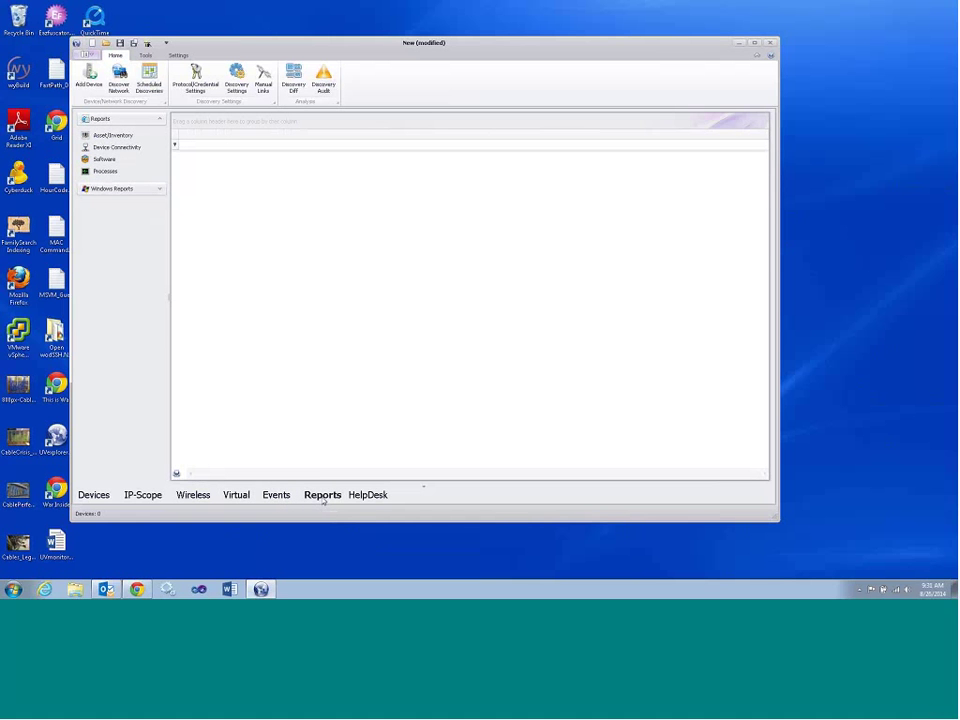
pyautogui.click(160, 189)
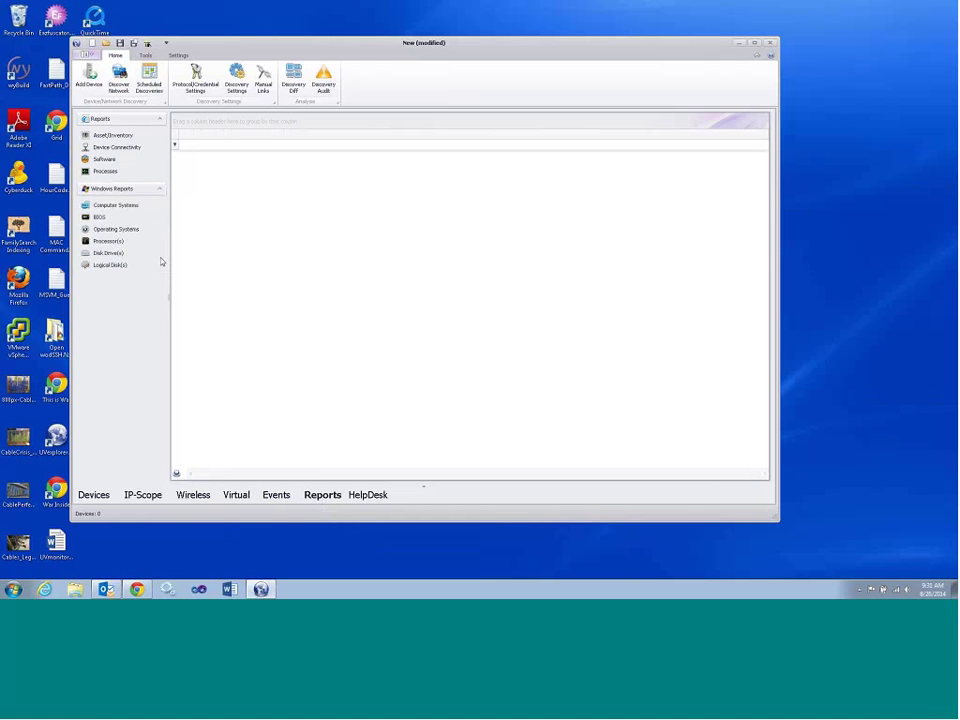
pyautogui.click(110, 136)
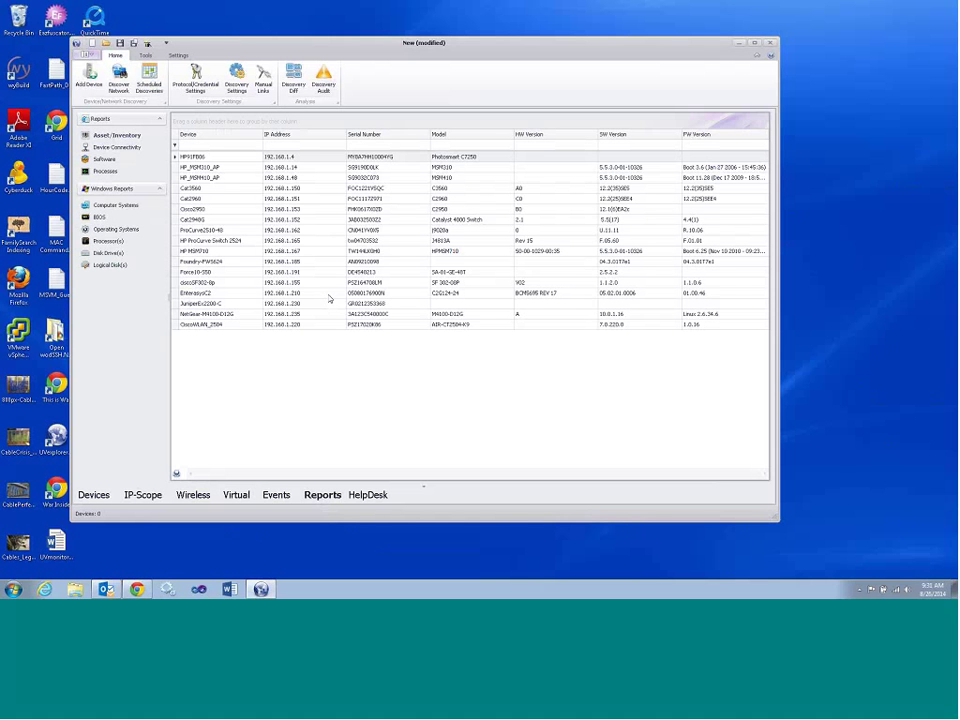
pyautogui.click(120, 147)
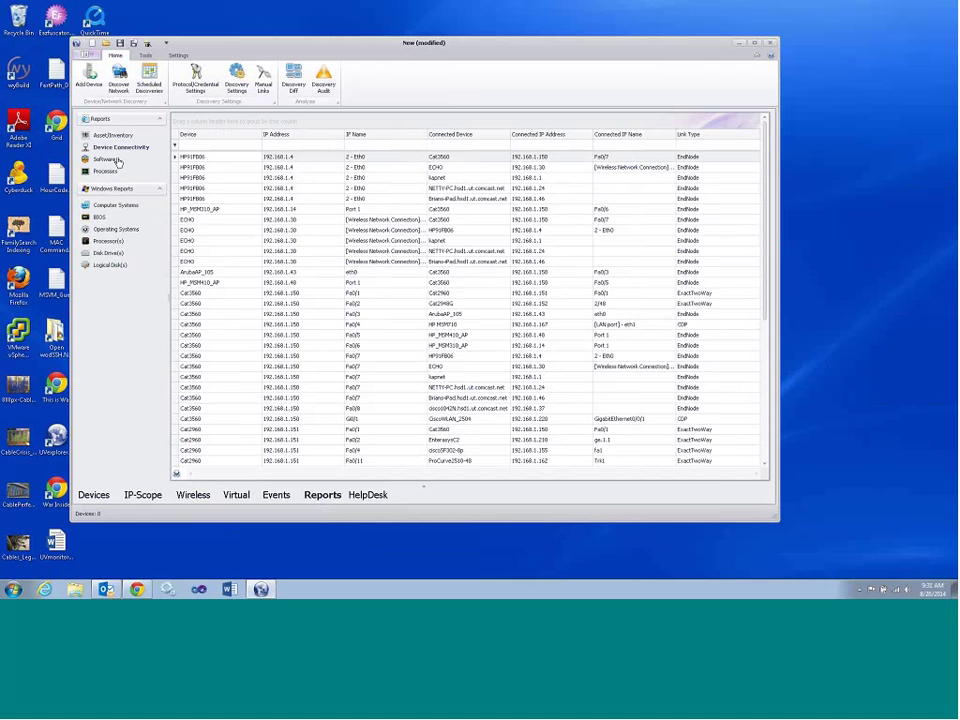
pyautogui.click(112, 160)
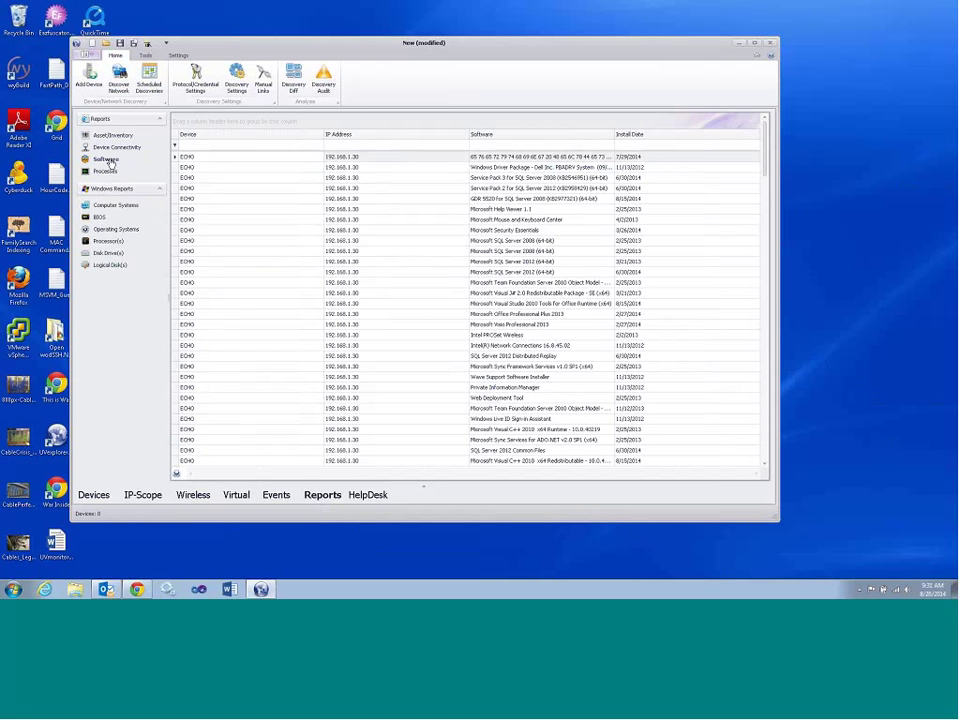
pyautogui.click(106, 172)
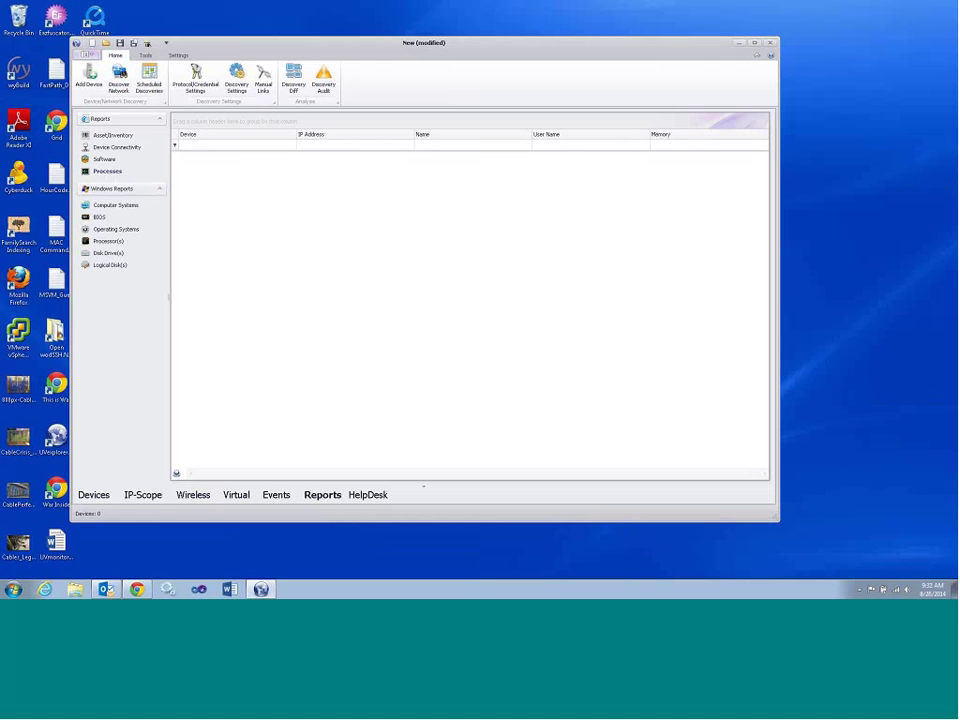
pyautogui.click(126, 207)
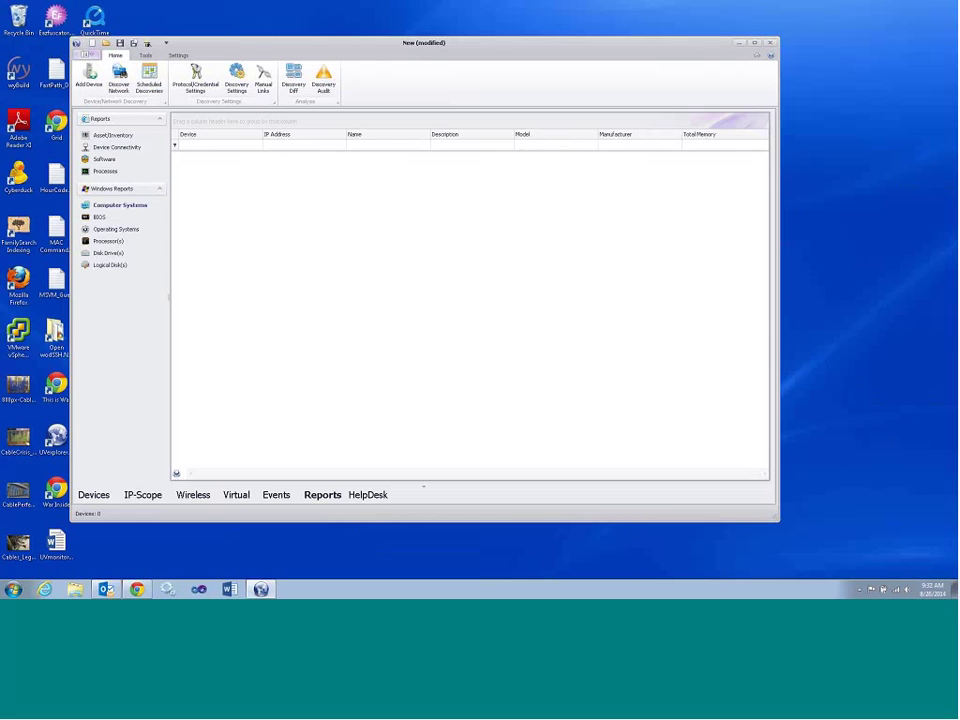
# Open the saved discovery result GL_14_08_06, discarding the changes to the current results
pyautogui.click(91, 55)
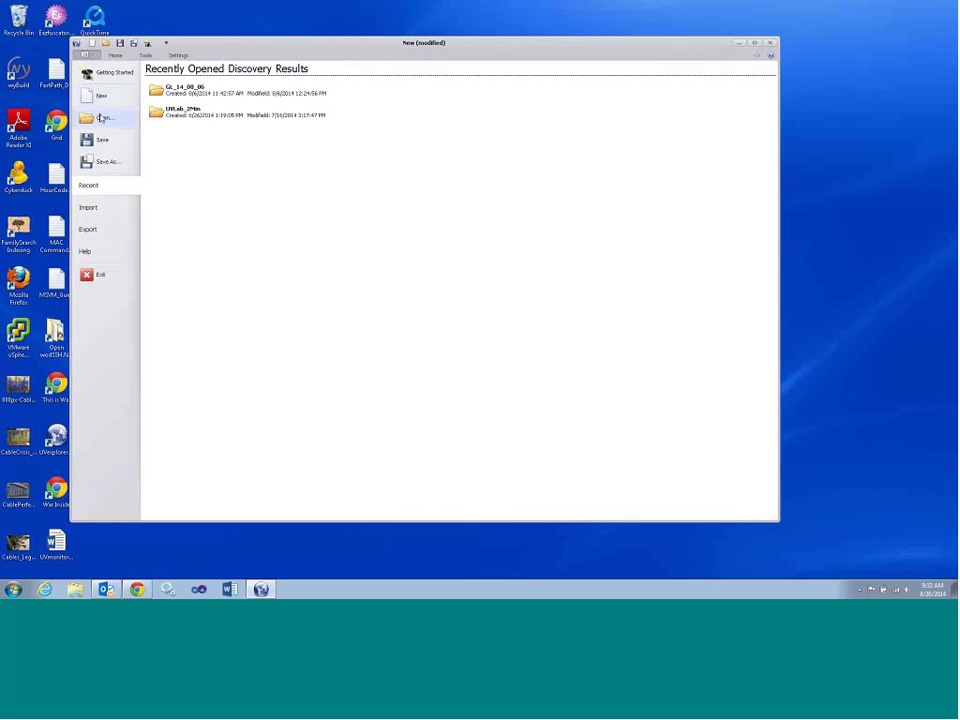
pyautogui.click(102, 119)
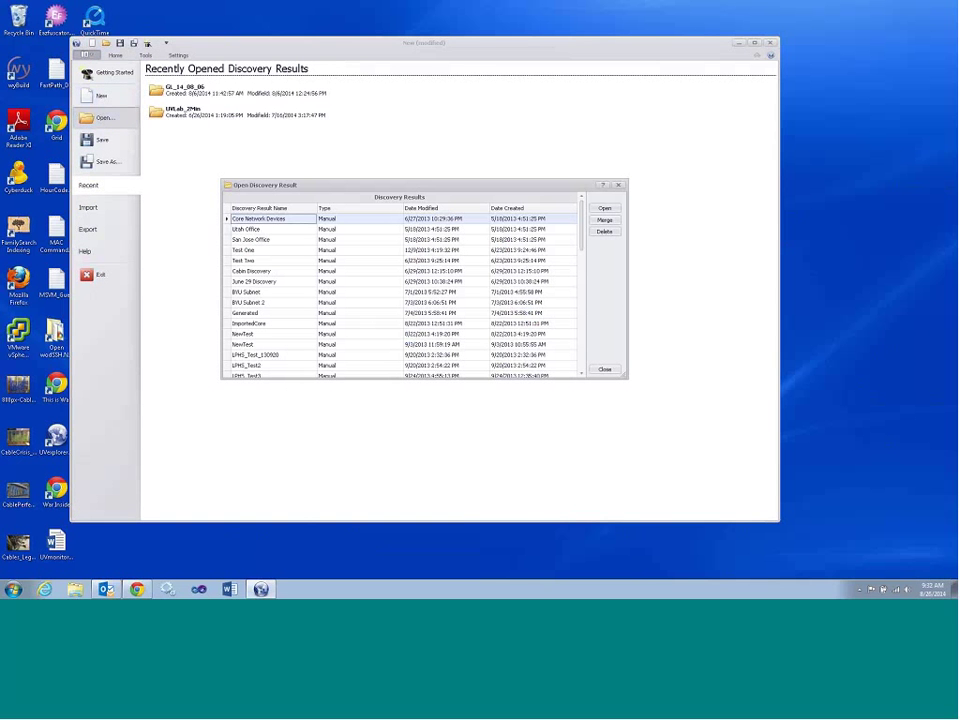
pyautogui.scroll(-10, 310, 345)
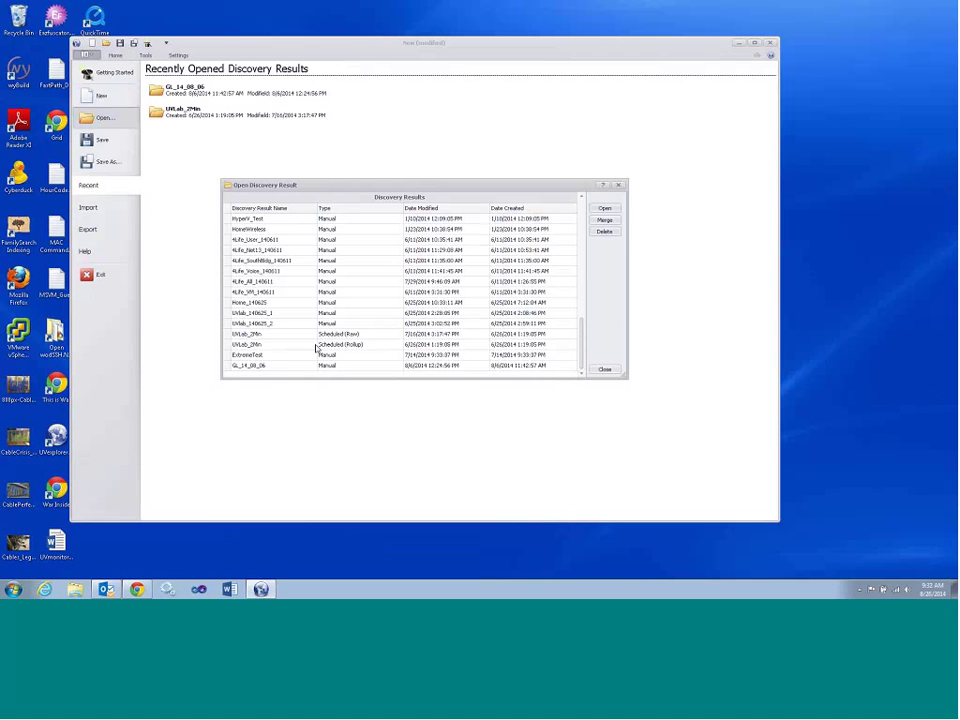
pyautogui.doubleClick(299, 366)
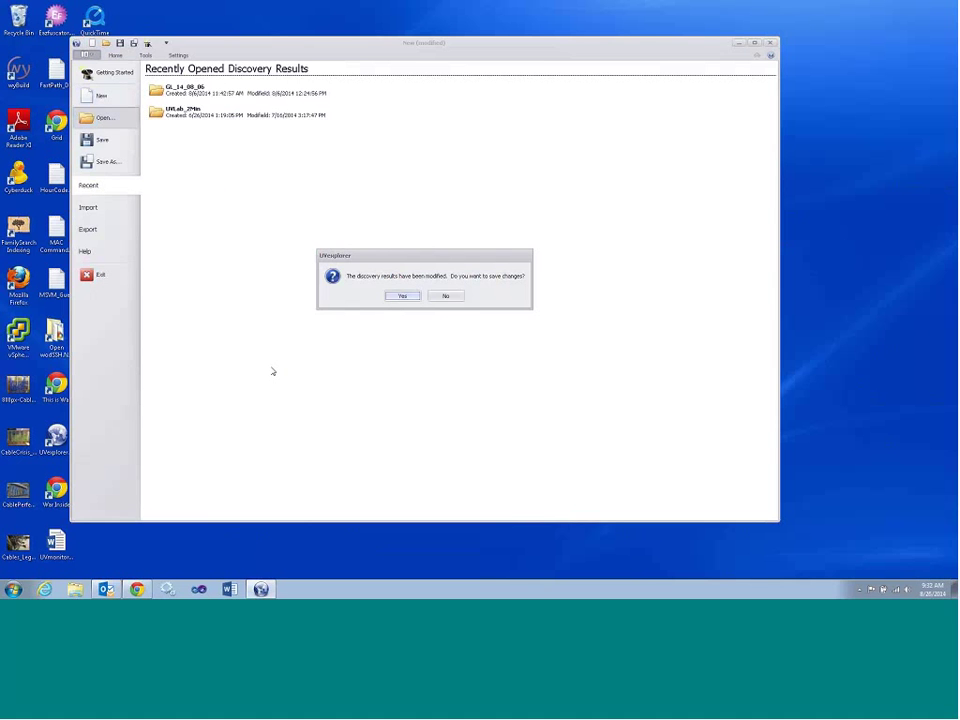
pyautogui.click(443, 298)
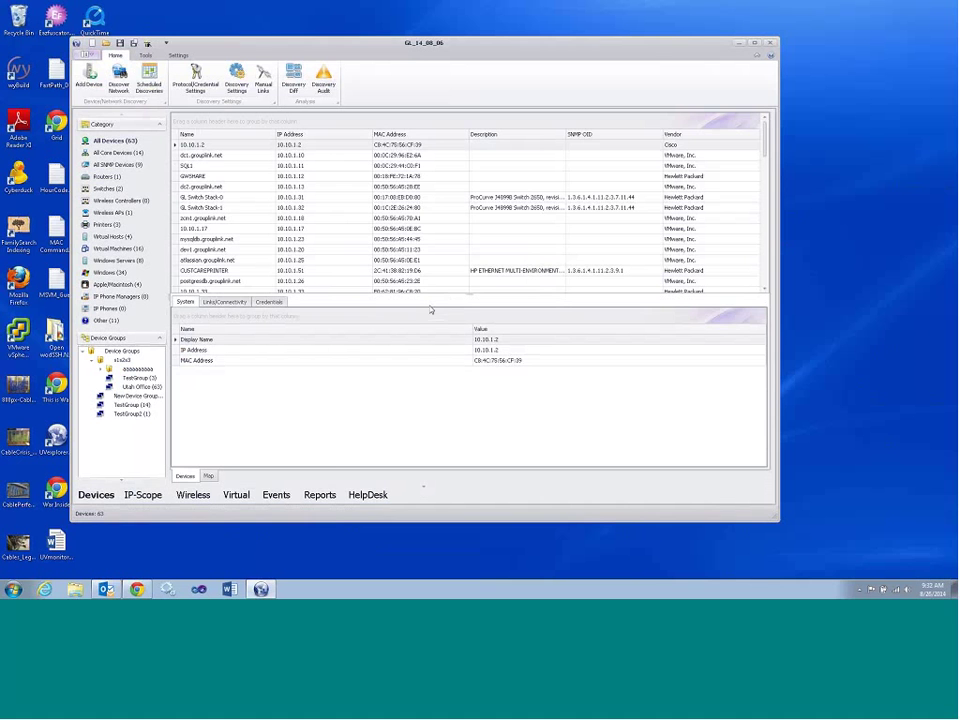
# View the Windows reports for computer systems, BIOS, operating systems and processors, and shift the window slightly
pyautogui.click(325, 494)
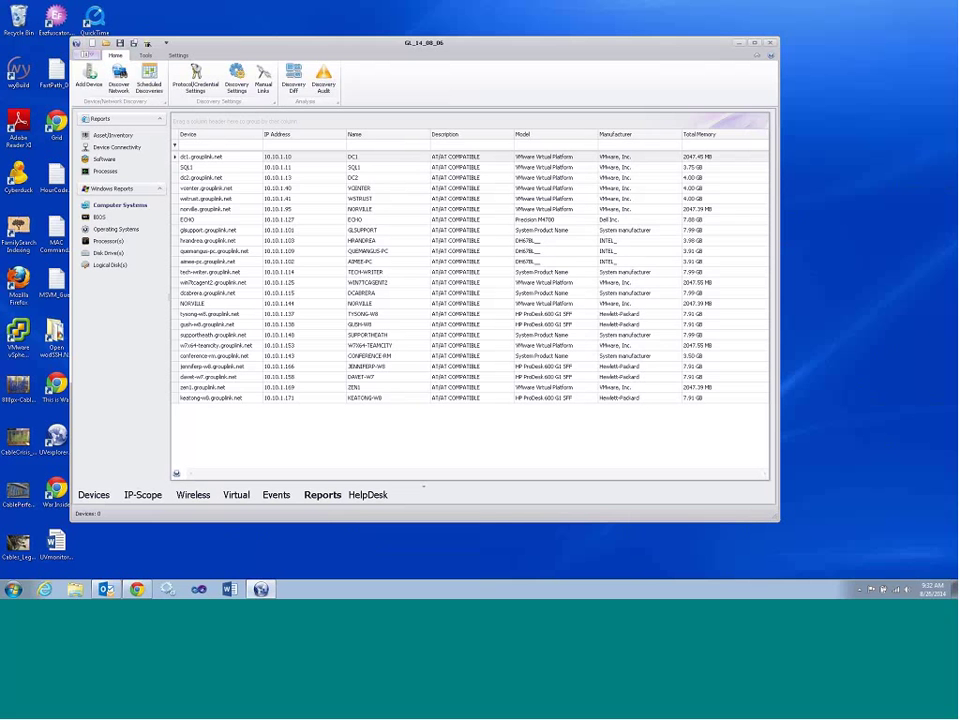
pyautogui.click(100, 217)
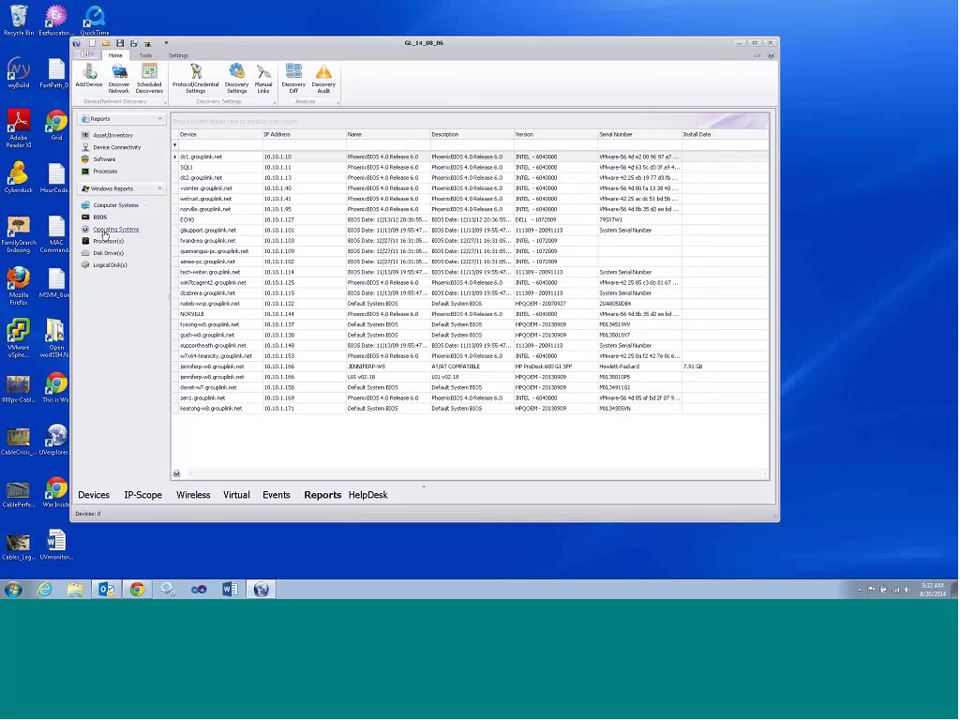
pyautogui.click(110, 230)
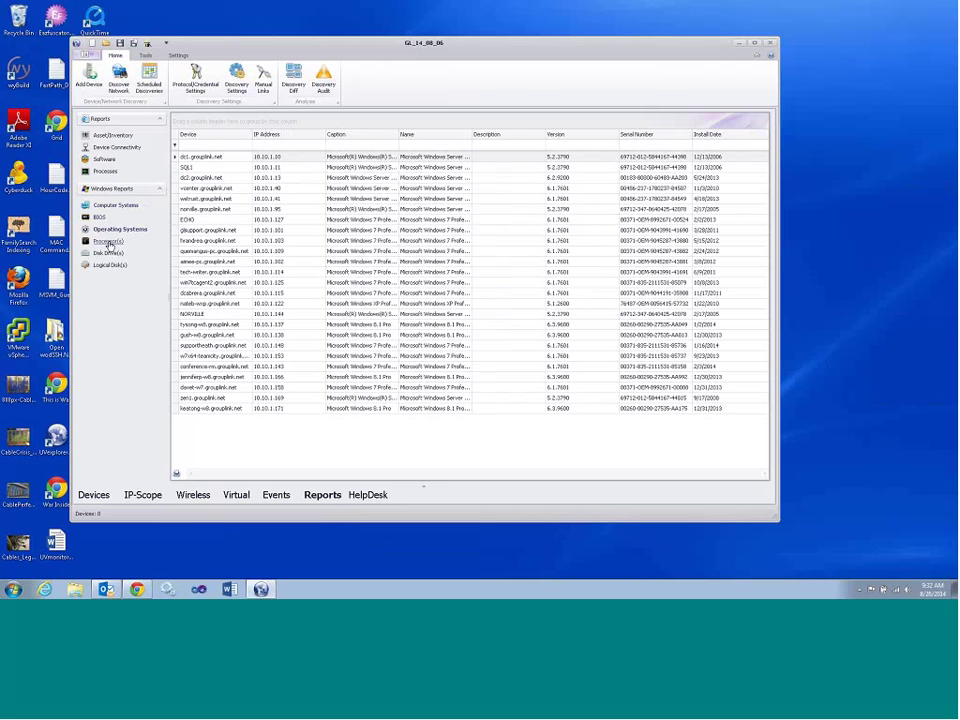
pyautogui.click(109, 242)
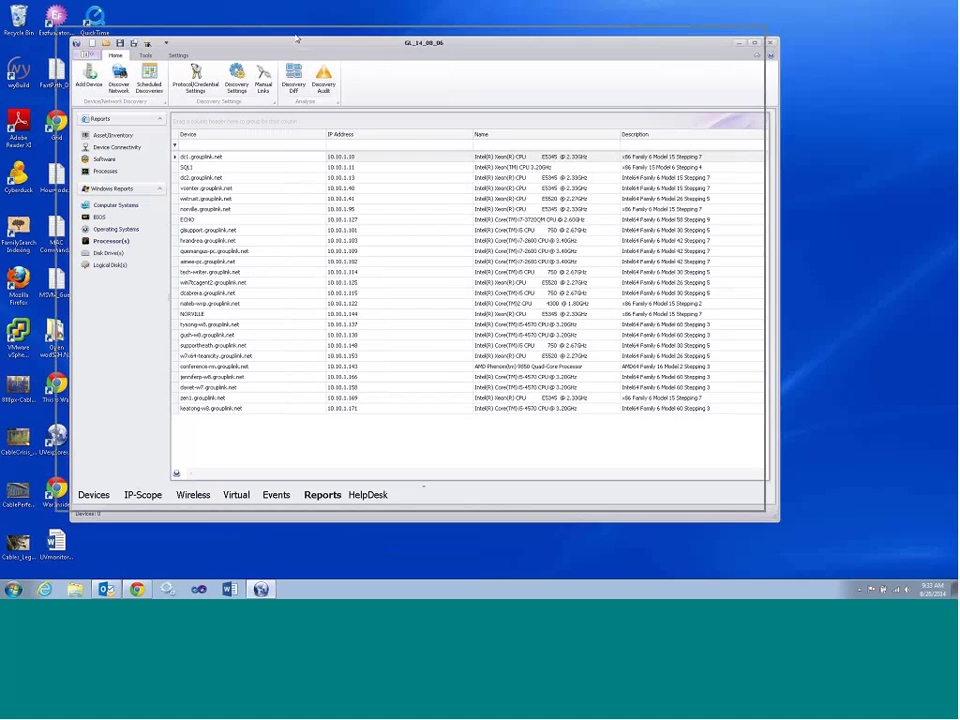
pyautogui.moveTo(314, 45); pyautogui.dragTo(301, 40)
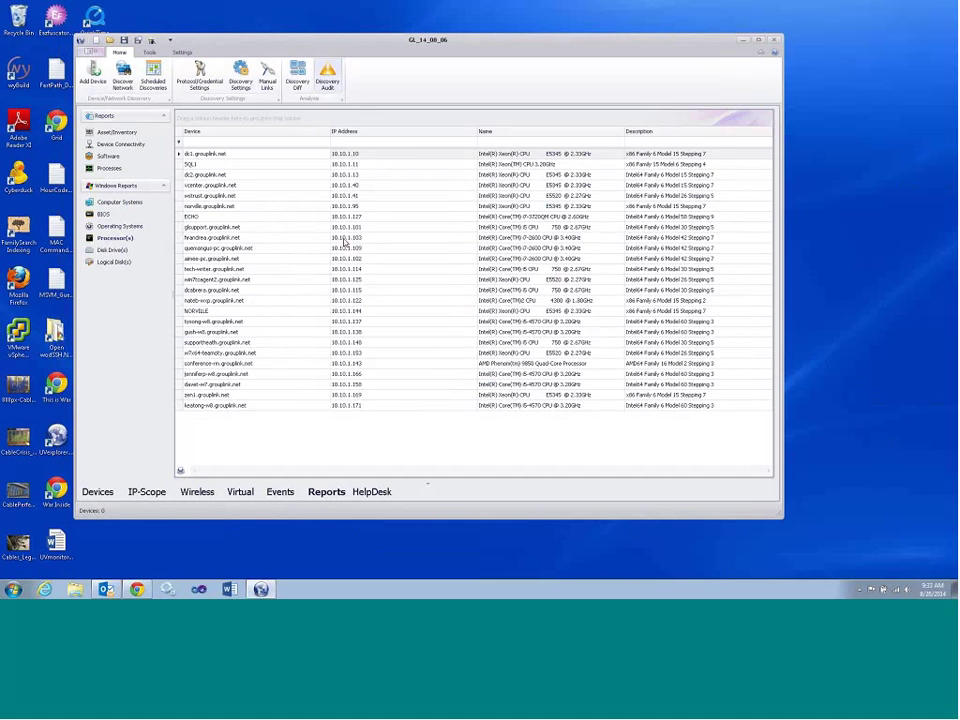
# Enable the HelpDesk link in the HelpDesk settings, keeping the existing server URLs
pyautogui.click(376, 492)
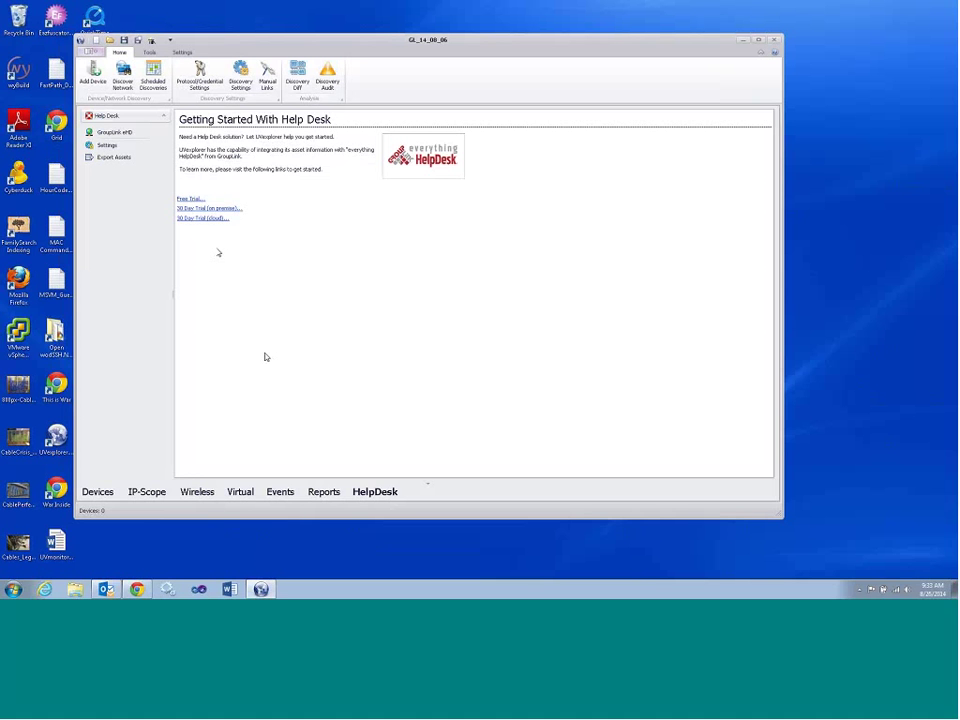
pyautogui.click(107, 146)
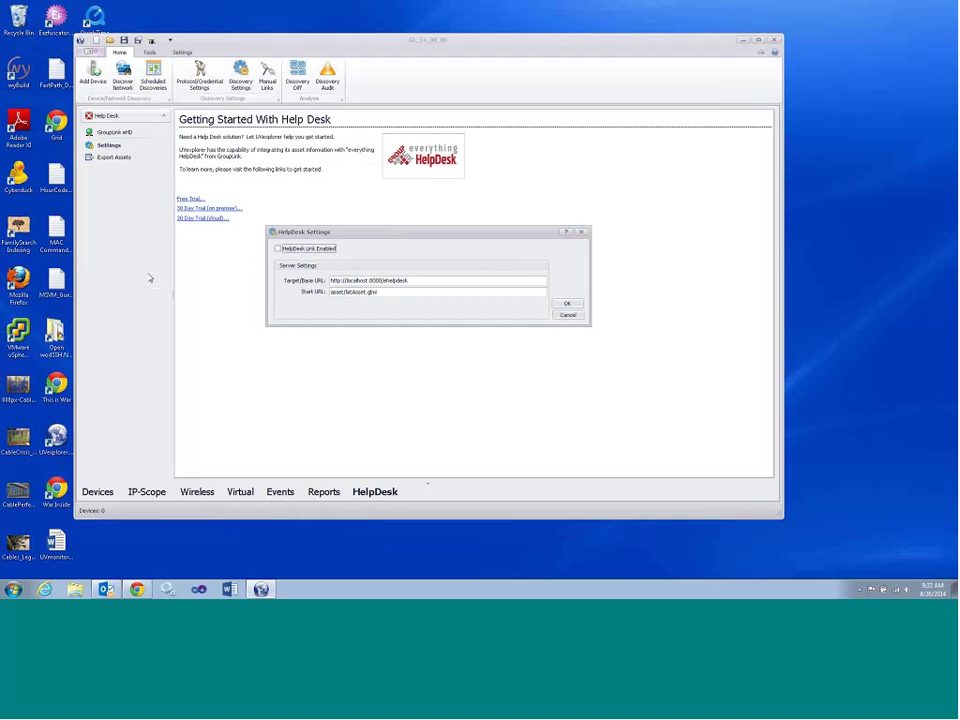
pyautogui.click(567, 303)
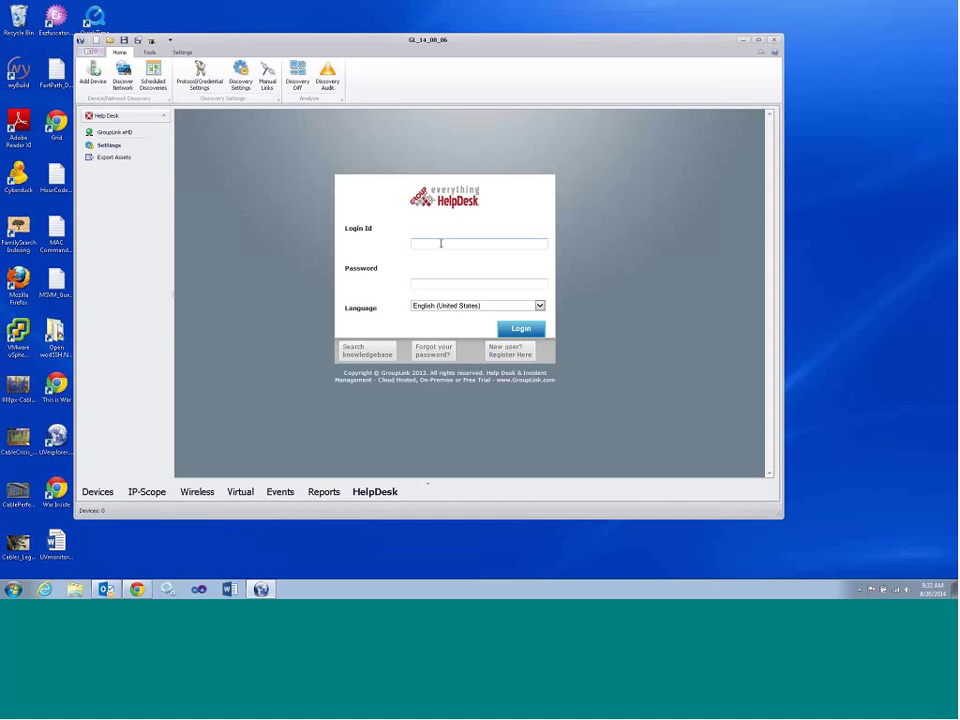
# Log in to everything HelpDesk with the login ID admin and the account password, and enlarge and reposition the window
pyautogui.press('Tab')
pyautogui.write('•••••')
pyautogui.write('admin')
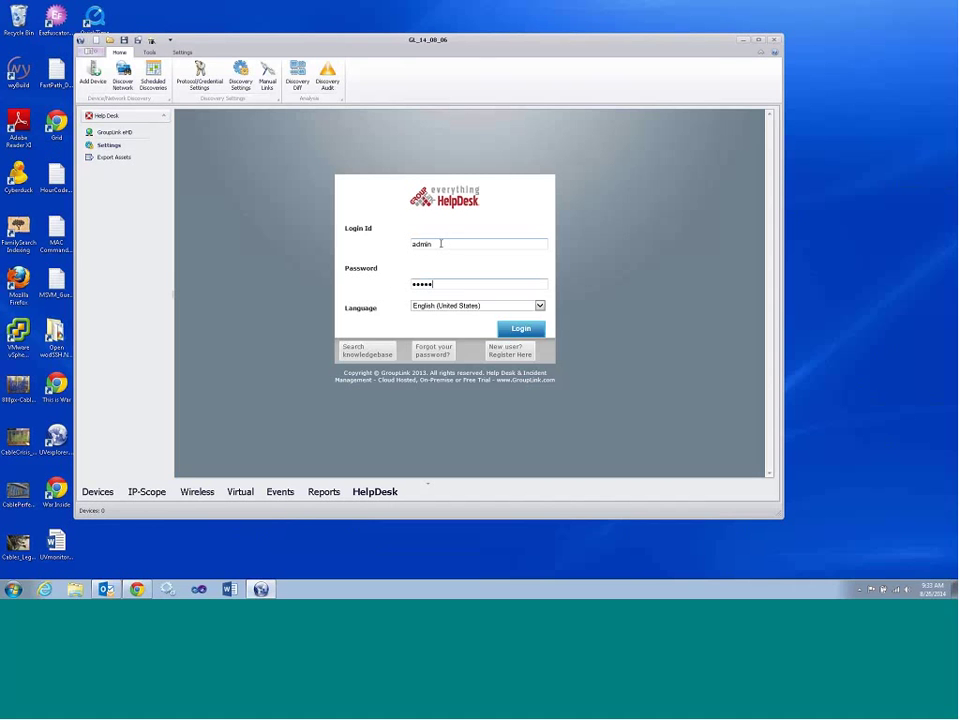
pyautogui.click(520, 329)
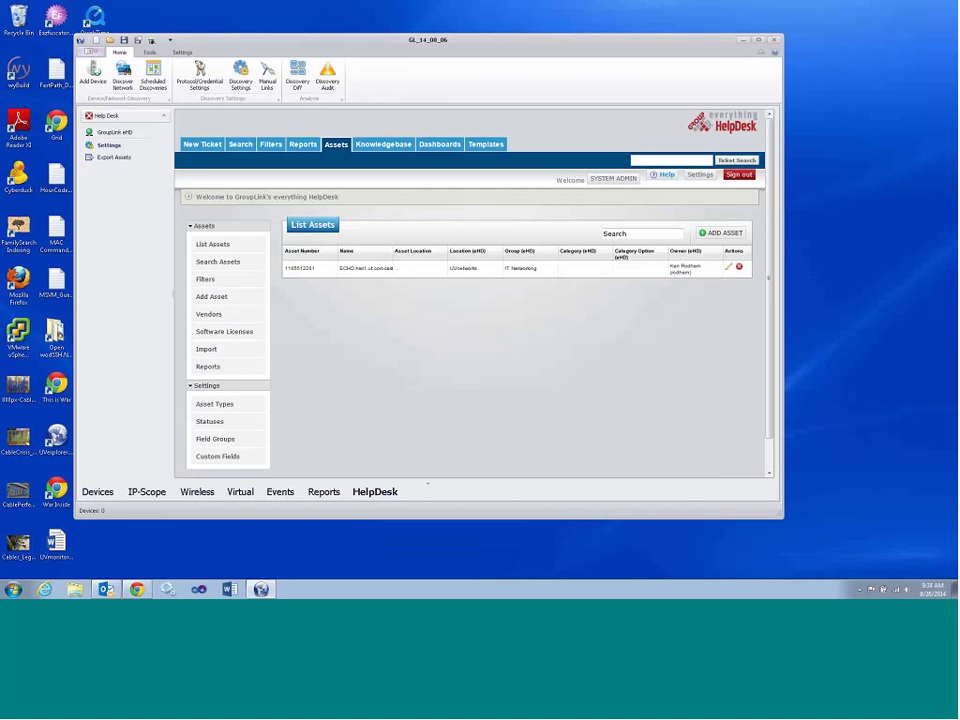
pyautogui.moveTo(783, 518); pyautogui.dragTo(828, 545)
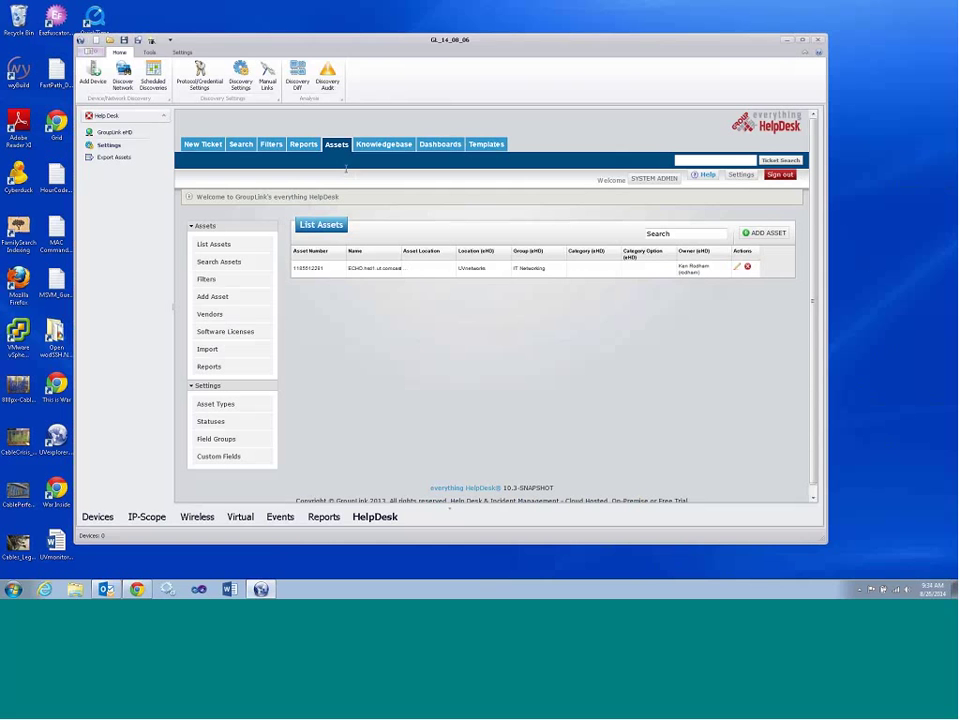
pyautogui.moveTo(236, 33)
pyautogui.mouseDown()
pyautogui.moveTo(332, 36)
pyautogui.moveTo(246, 29)
pyautogui.mouseUp()
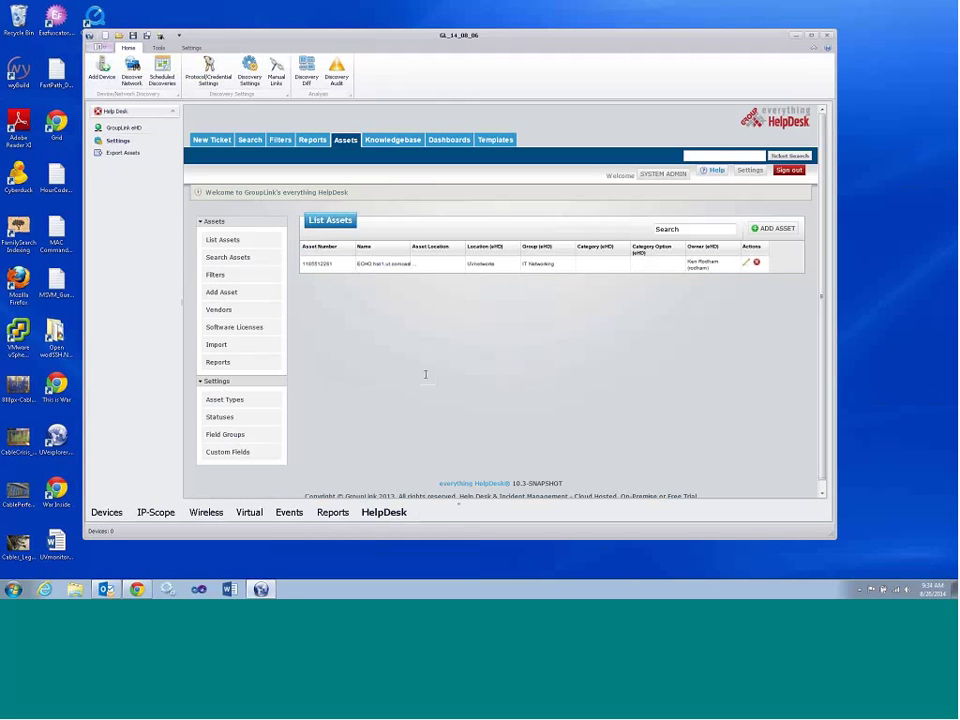
# Open the asset export to the help desk, reposition its dialog, and connect to the help desk server
pyautogui.click(116, 155)
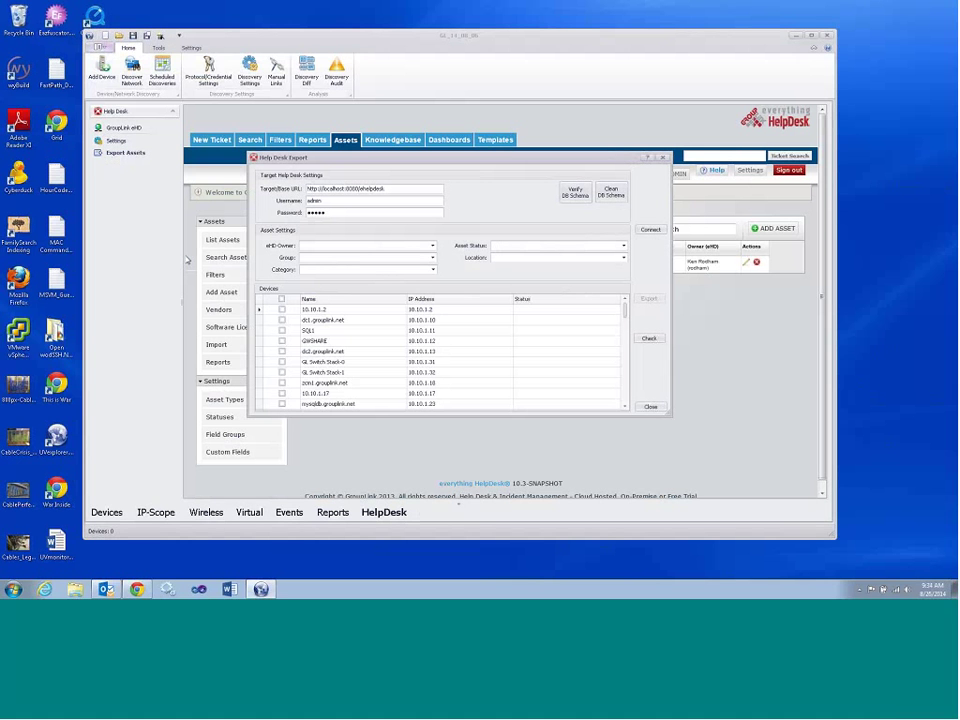
pyautogui.moveTo(360, 164); pyautogui.dragTo(346, 172)
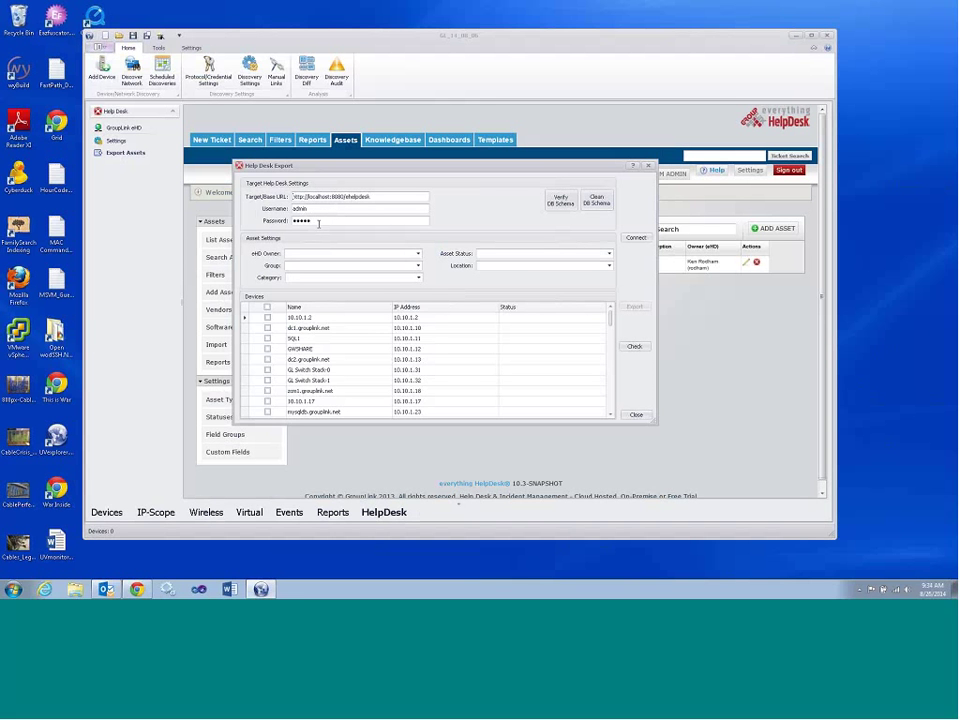
pyautogui.click(312, 222)
pyautogui.click(637, 238)
# Choose the first listed person as the exported assets' eHD owner and set the group to IT Networking
pyautogui.click(418, 254)
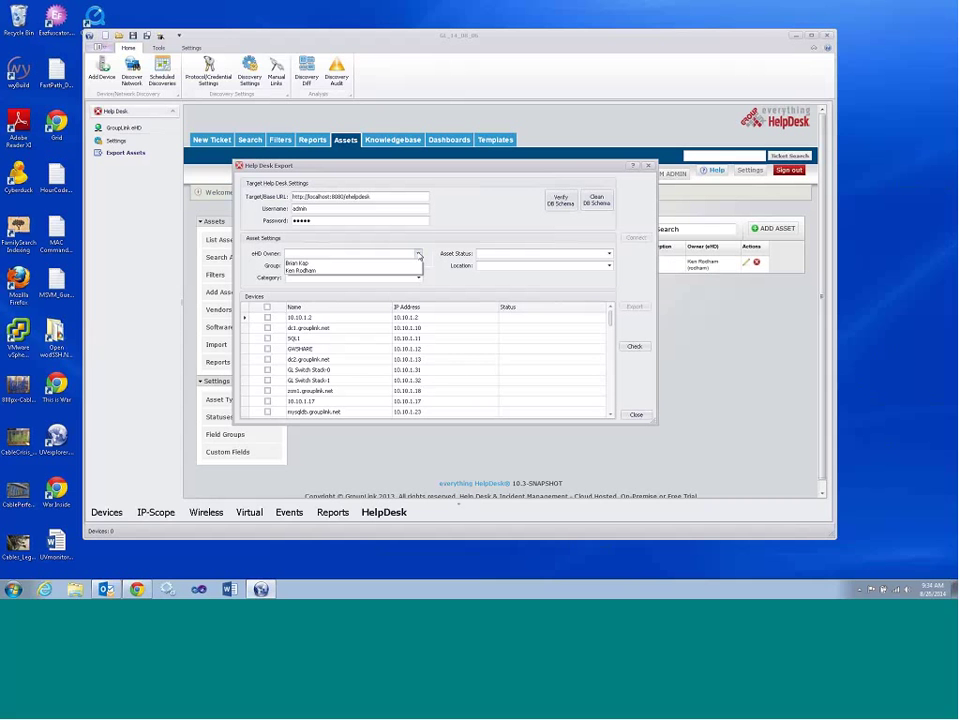
pyautogui.click(410, 262)
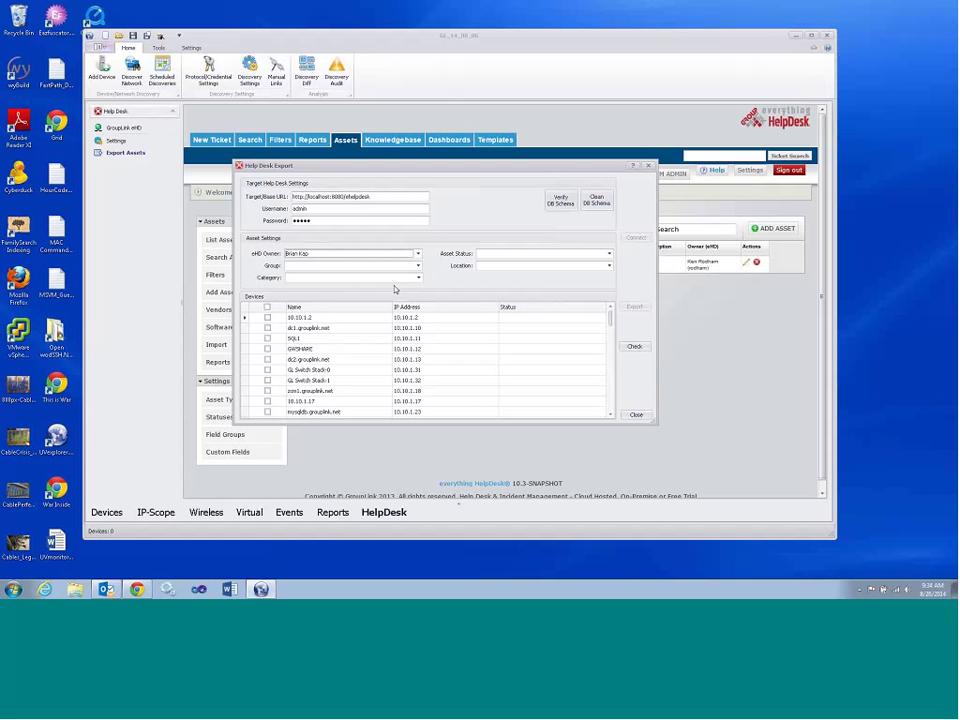
pyautogui.click(418, 266)
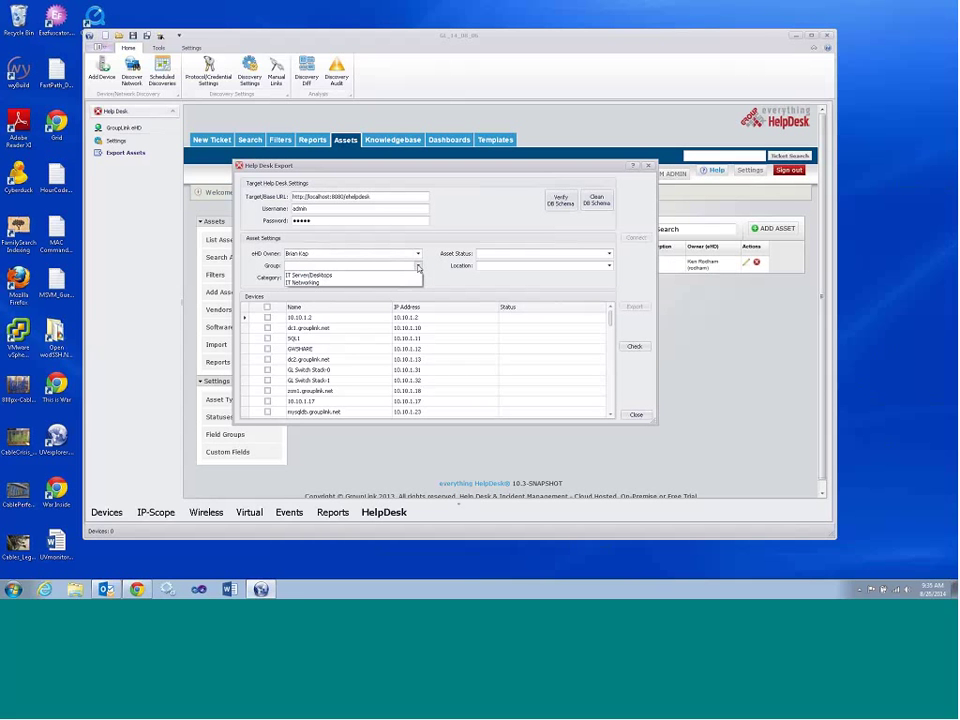
pyautogui.click(343, 284)
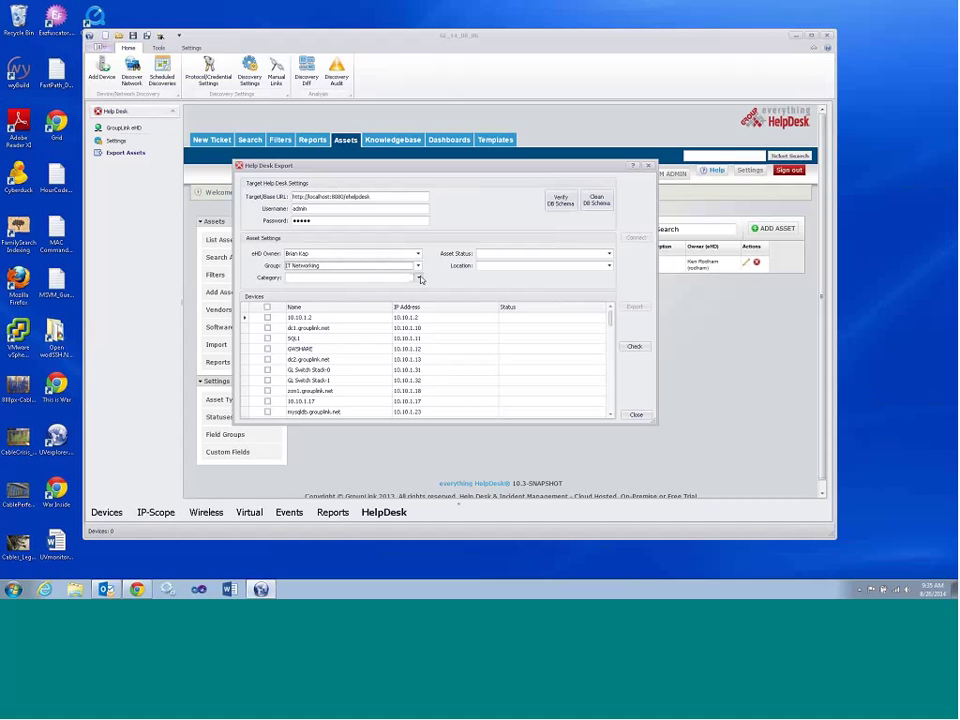
# Set the exported assets' status to InUse and their location to UVnetworks
pyautogui.click(517, 254)
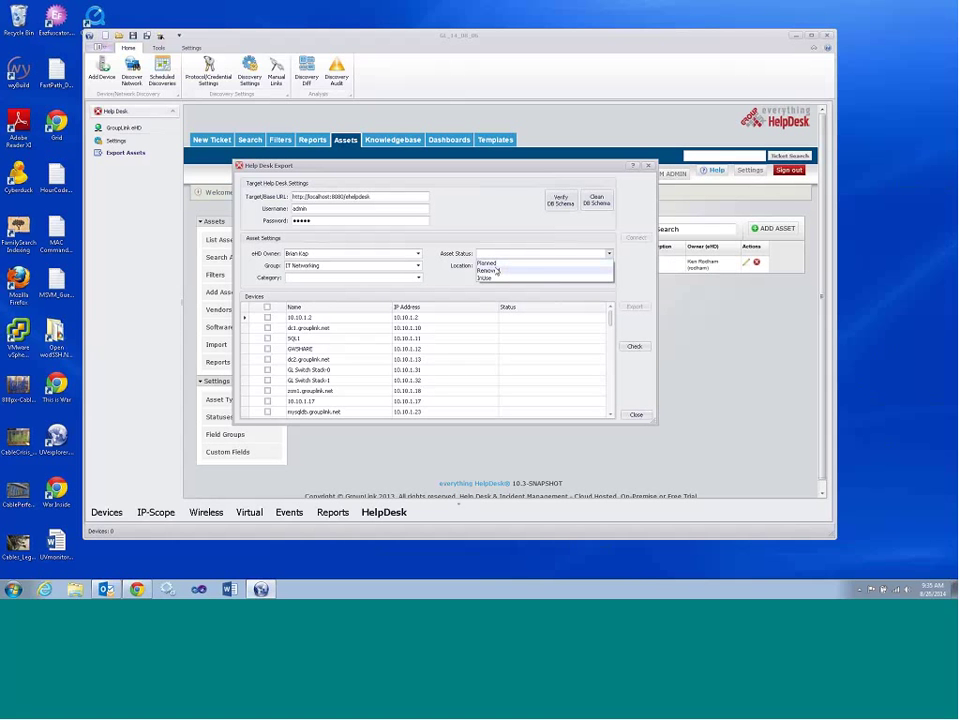
pyautogui.click(489, 278)
pyautogui.click(571, 266)
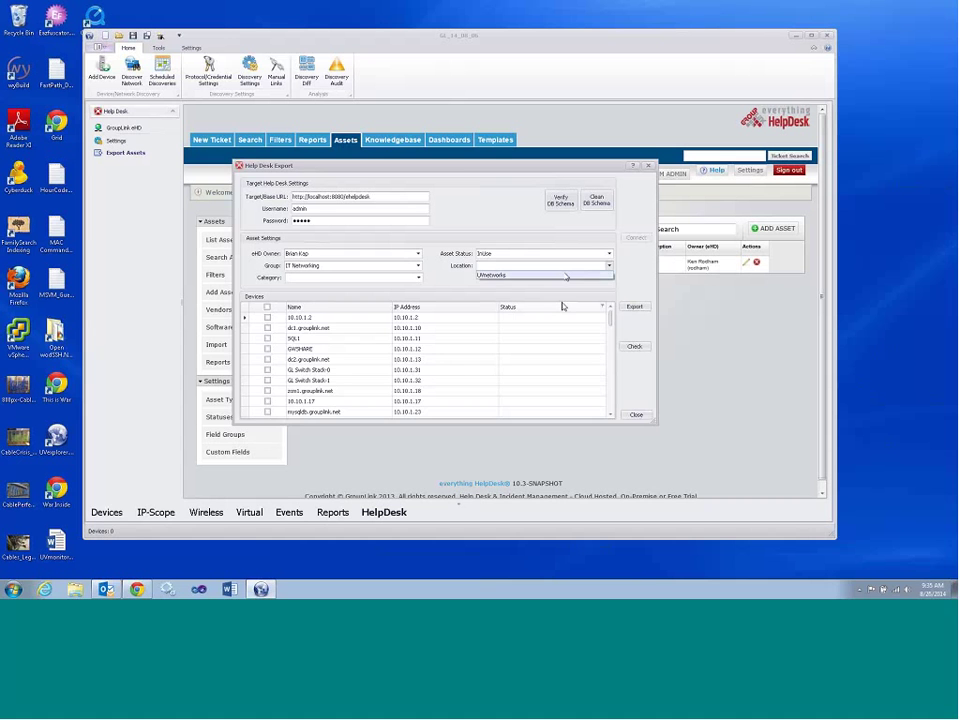
pyautogui.click(566, 275)
# Export esx1.grouplink.net, esx2.grouplink.net and esx3.grouplink.net to the help desk and close the export dialog
pyautogui.scroll(-2, 610, 316)
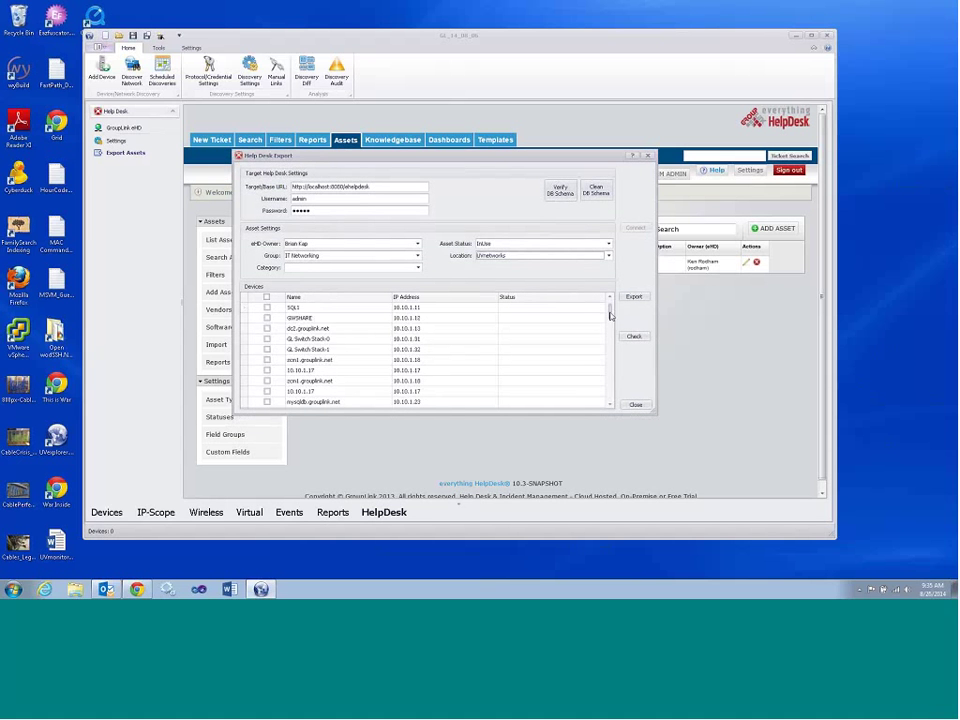
pyautogui.moveTo(610, 316); pyautogui.dragTo(603, 404)
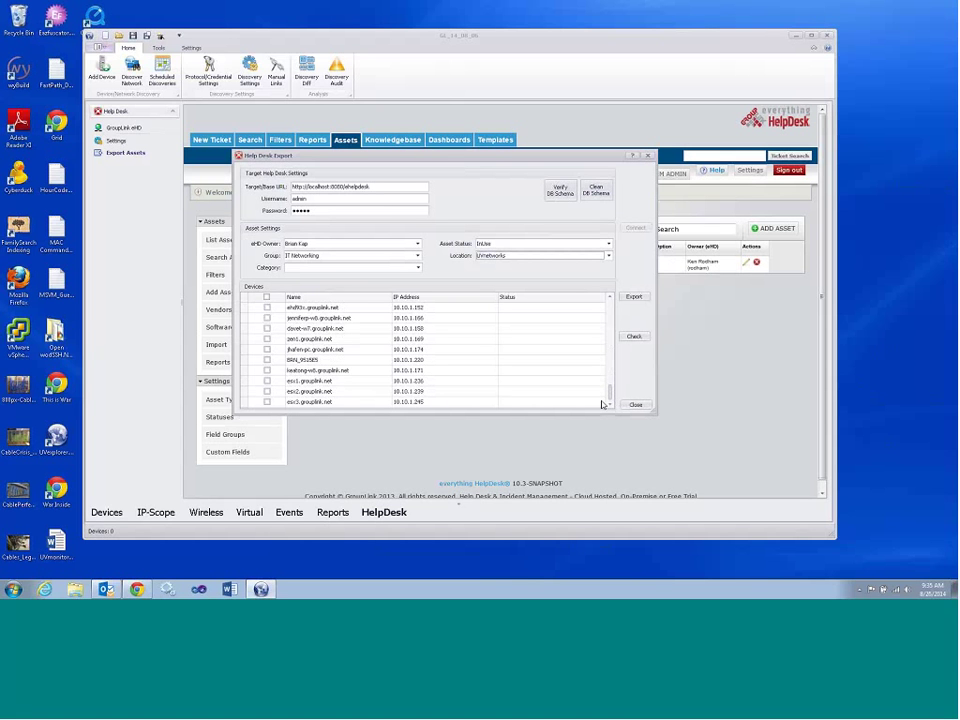
pyautogui.moveTo(267, 381); pyautogui.dragTo(267, 402)
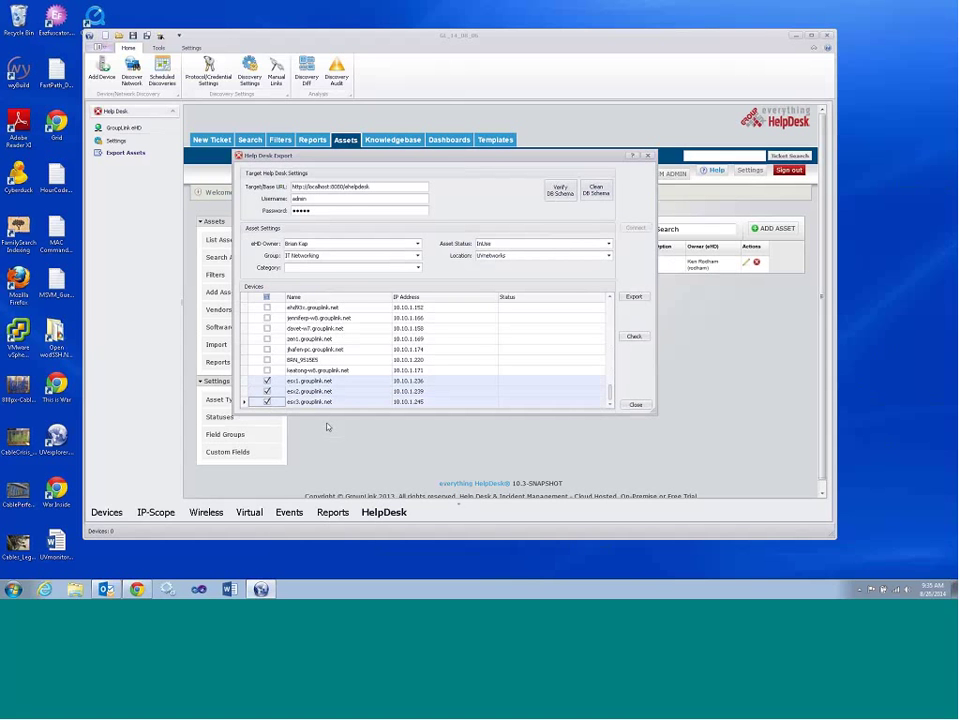
pyautogui.click(634, 298)
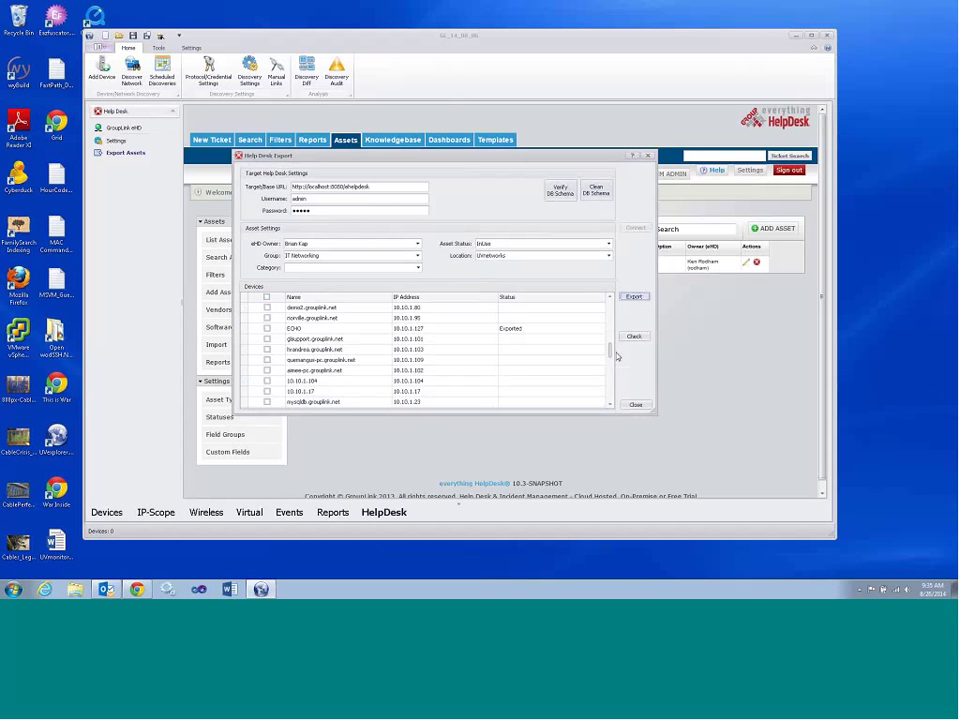
pyautogui.scroll(-5, 614, 390)
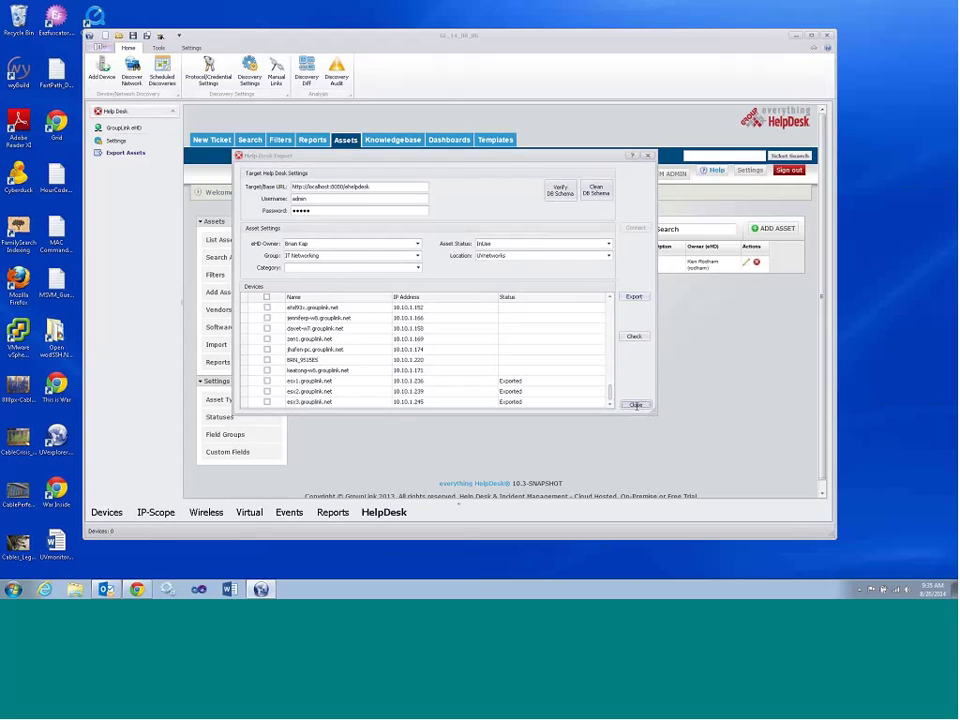
pyautogui.click(635, 404)
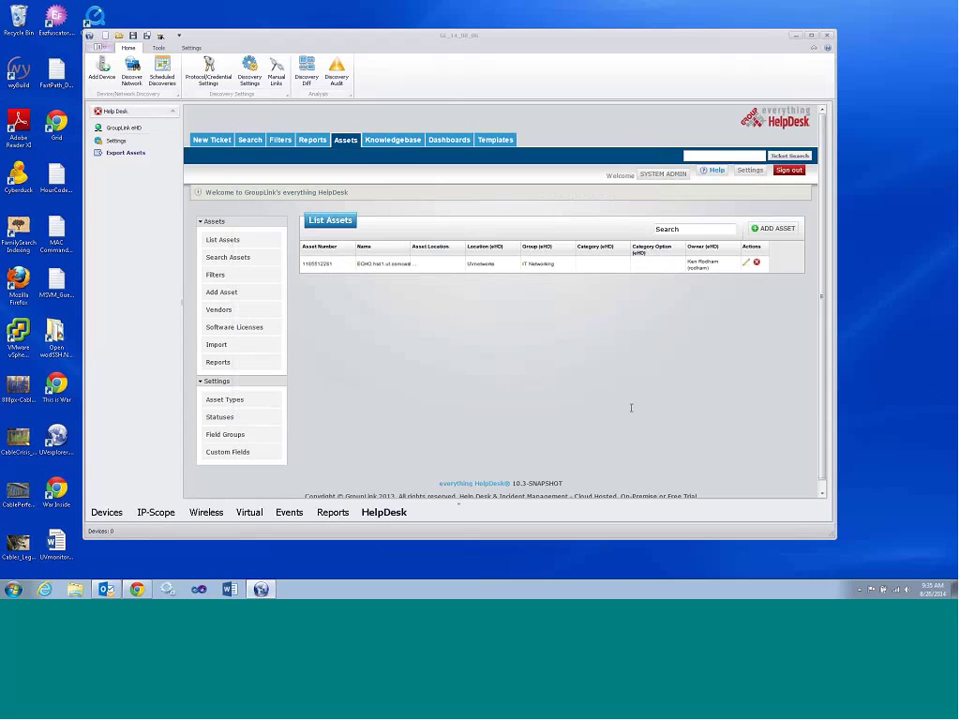
# Refresh the help desk's asset list and open the exported esx1.grouplink.net asset
pyautogui.click(223, 243)
pyautogui.click(406, 296)
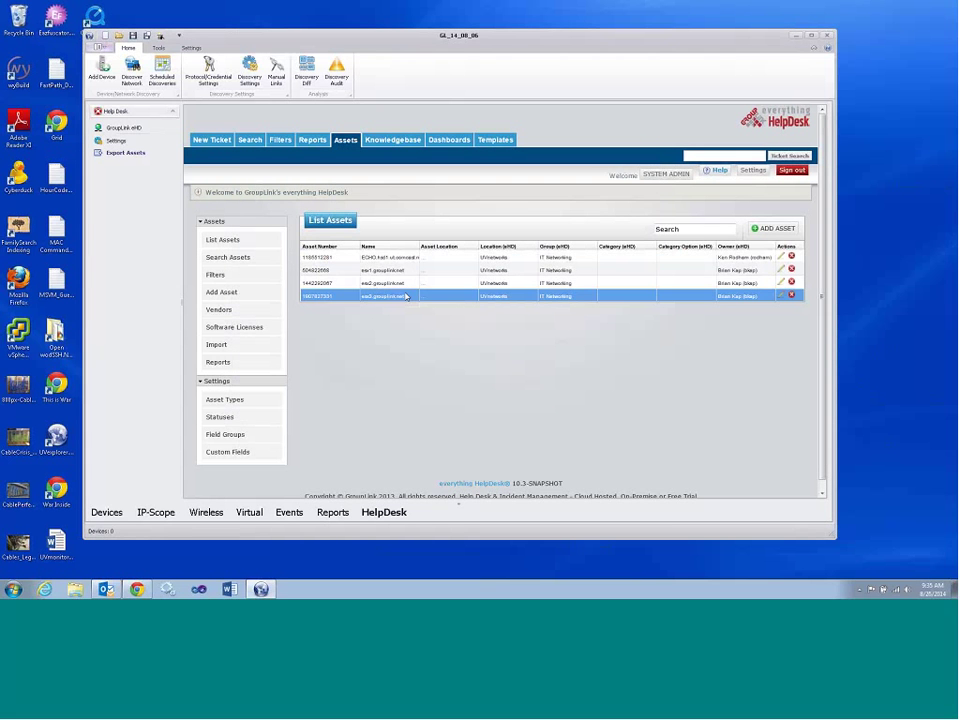
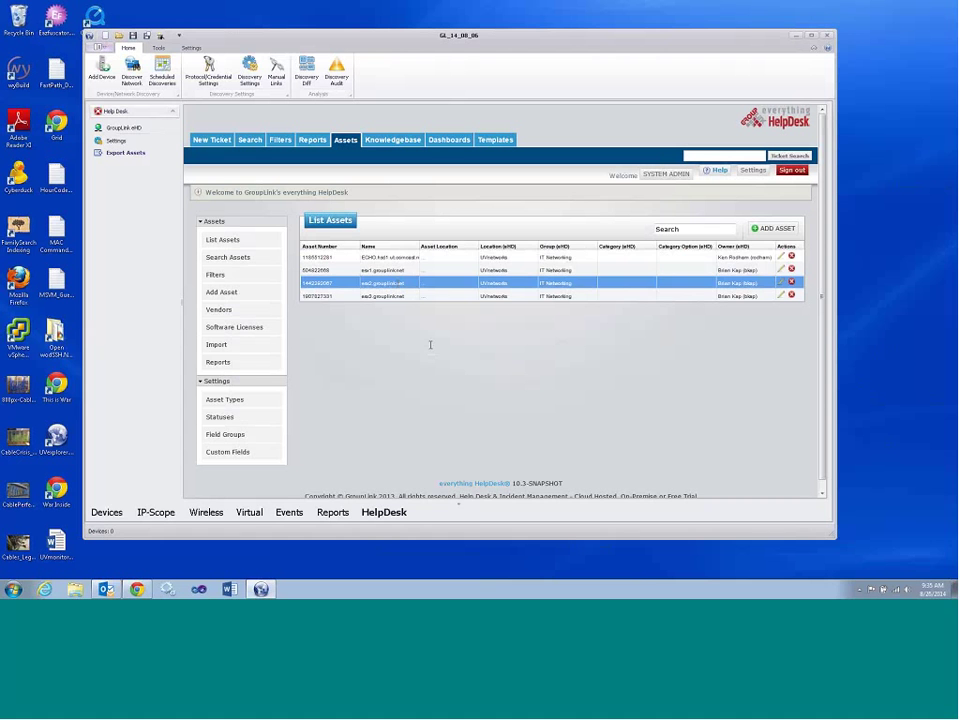
pyautogui.click(386, 271)
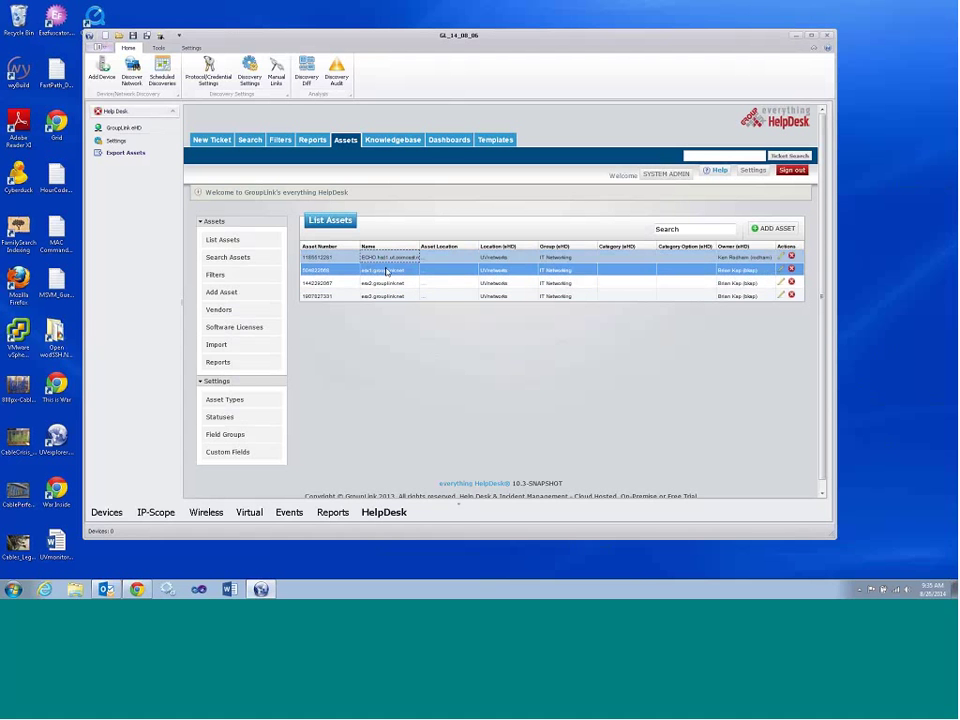
pyautogui.doubleClick(386, 271)
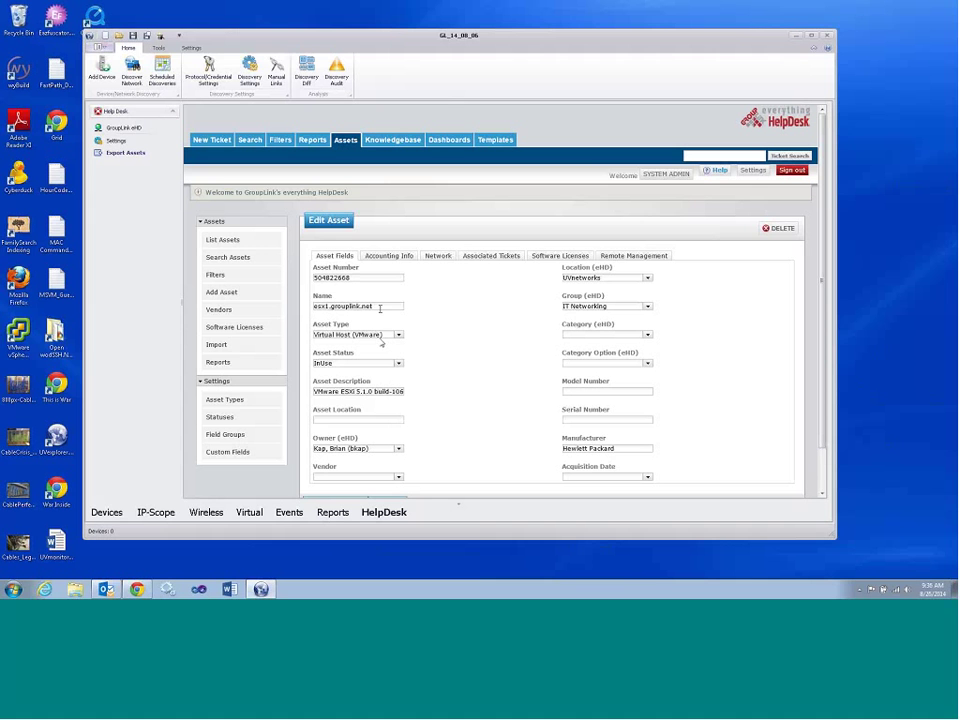
# Examine the esx1.grouplink.net asset's name, description and network details, including its MAC address
pyautogui.click(380, 309)
pyautogui.click(386, 391)
pyautogui.scroll(-1, 399, 410)
pyautogui.click(388, 209)
pyautogui.click(437, 209)
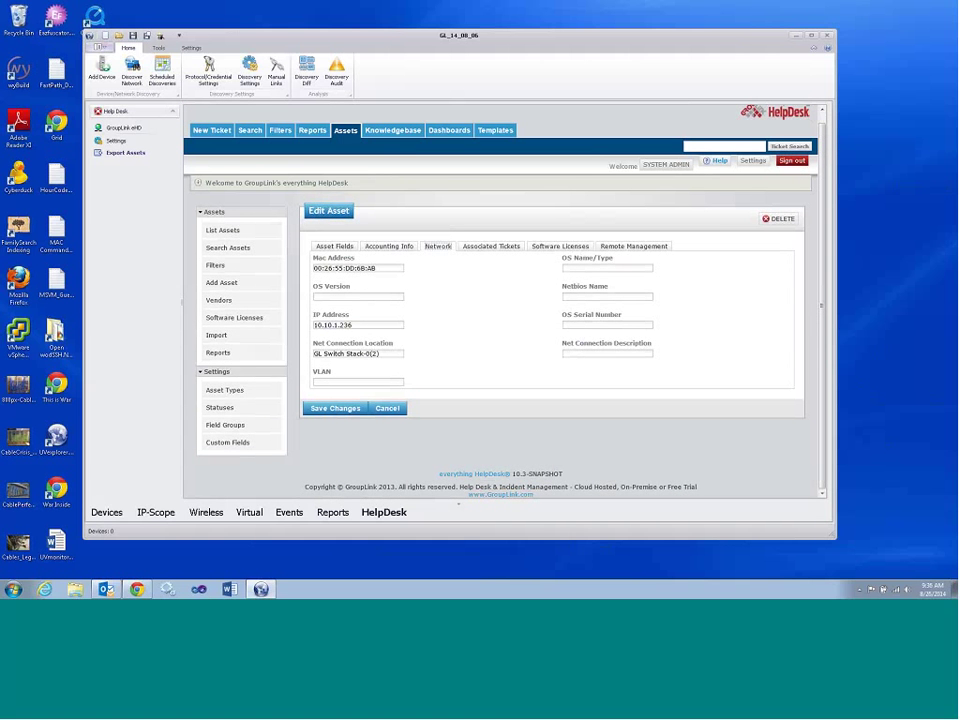
pyautogui.click(378, 268)
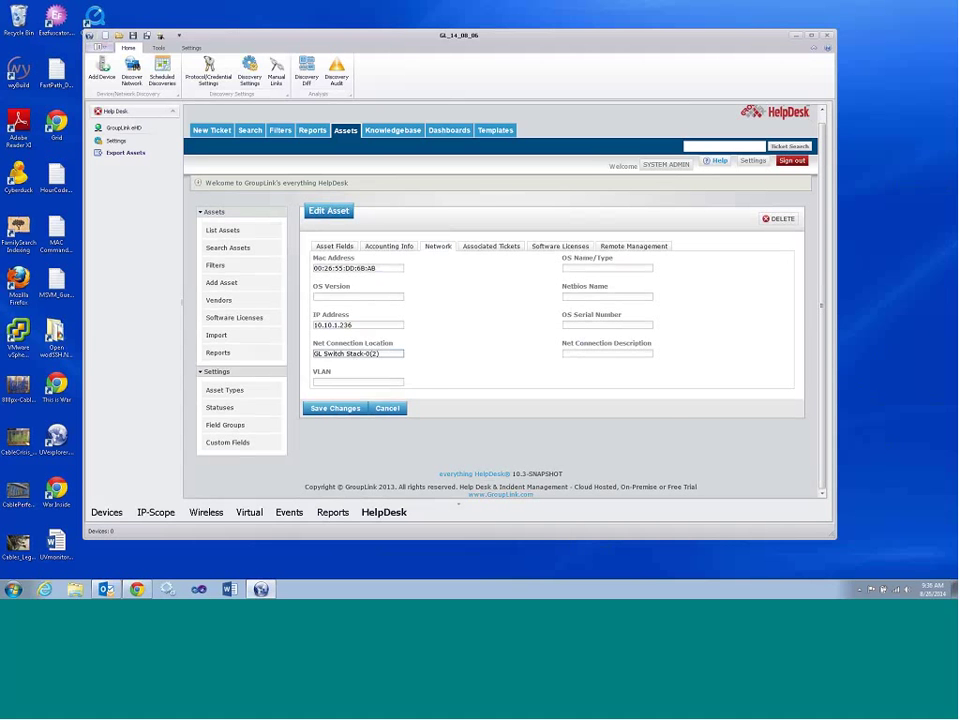
# Reopen the asset export to the help desk and select norville.grouplink.net for export
pyautogui.click(124, 153)
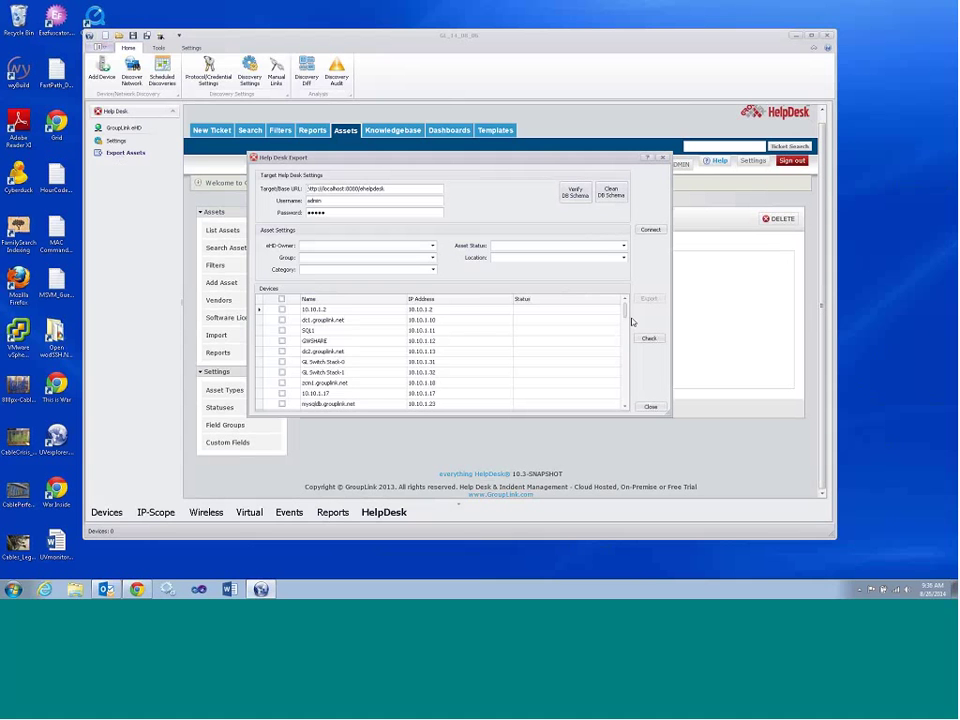
pyautogui.moveTo(626, 317); pyautogui.dragTo(625, 345)
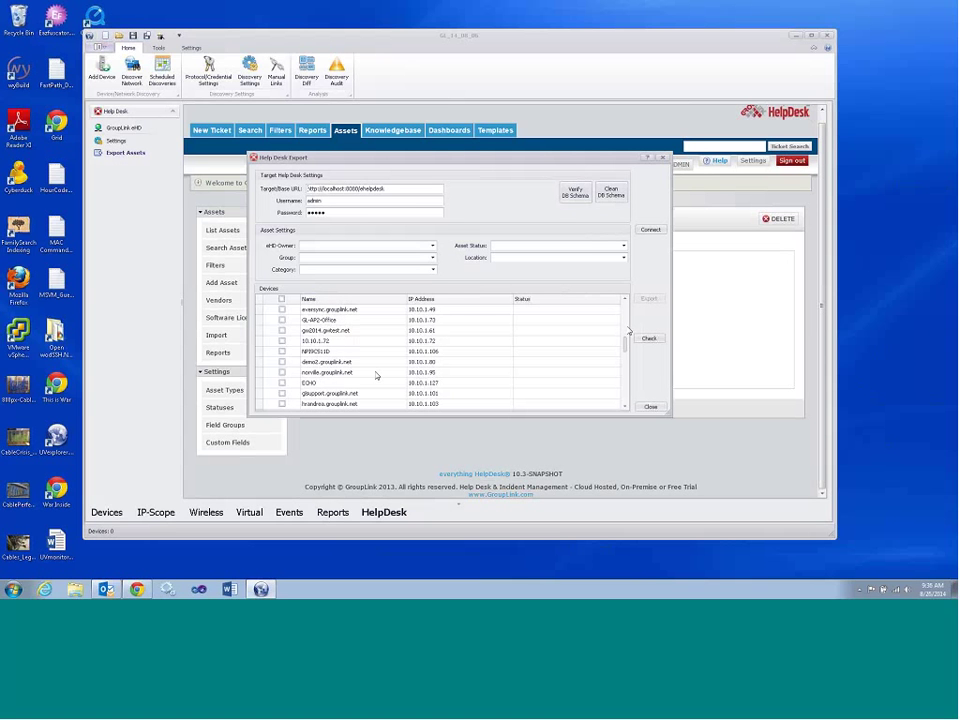
pyautogui.click(282, 372)
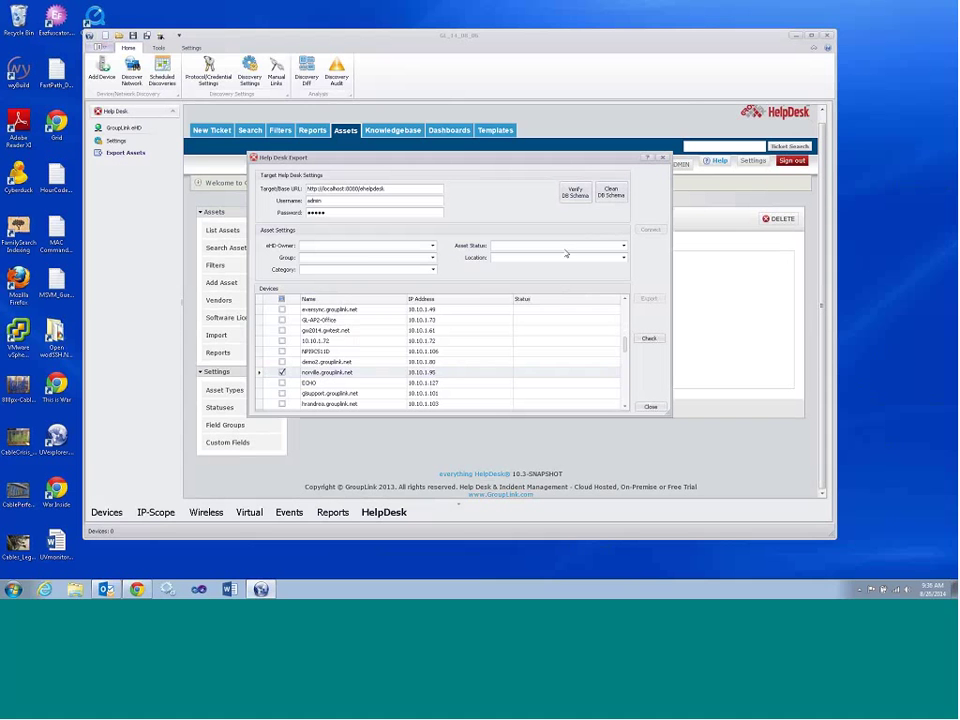
# Export the selected device with the first listed person as eHD owner, group IT Networking, status InUse and location UVnetworks
pyautogui.click(368, 245)
pyautogui.click(367, 255)
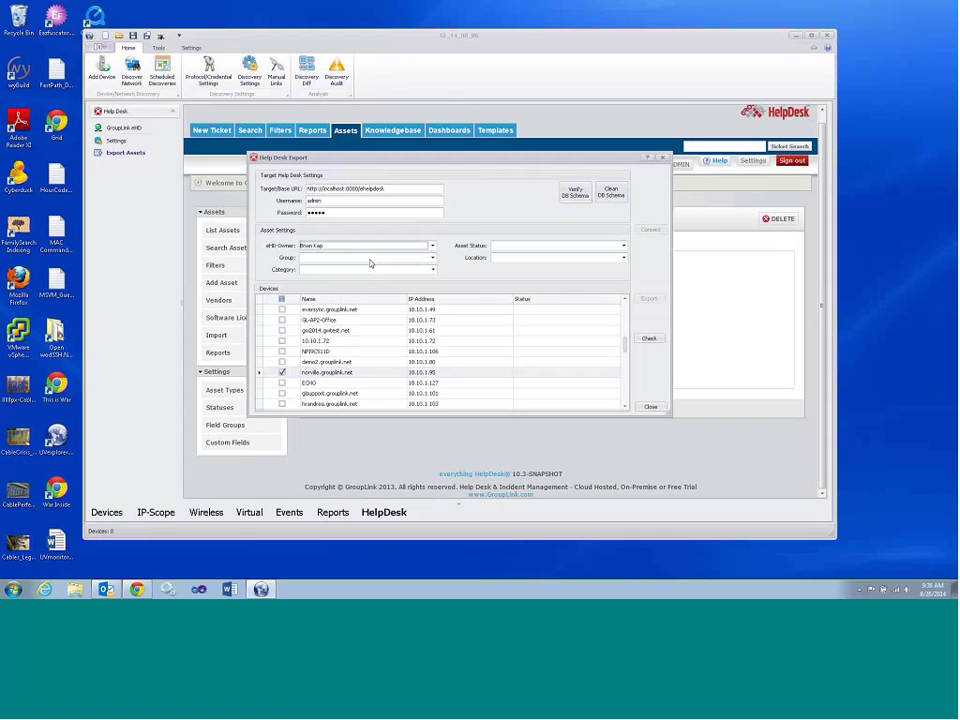
pyautogui.click(372, 258)
pyautogui.click(385, 275)
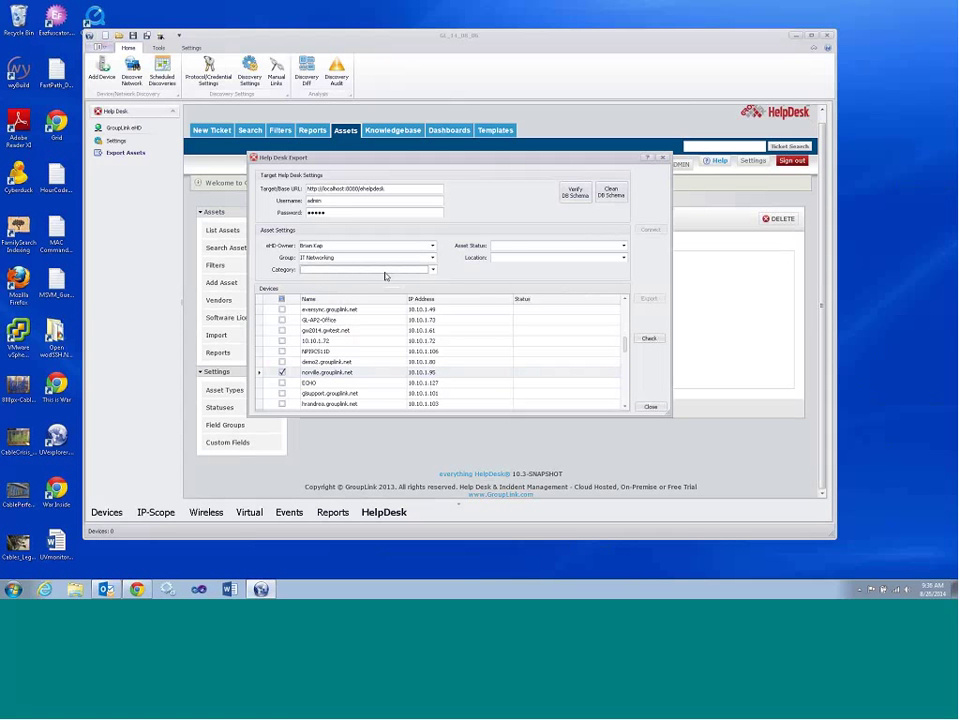
pyautogui.click(501, 247)
pyautogui.click(505, 270)
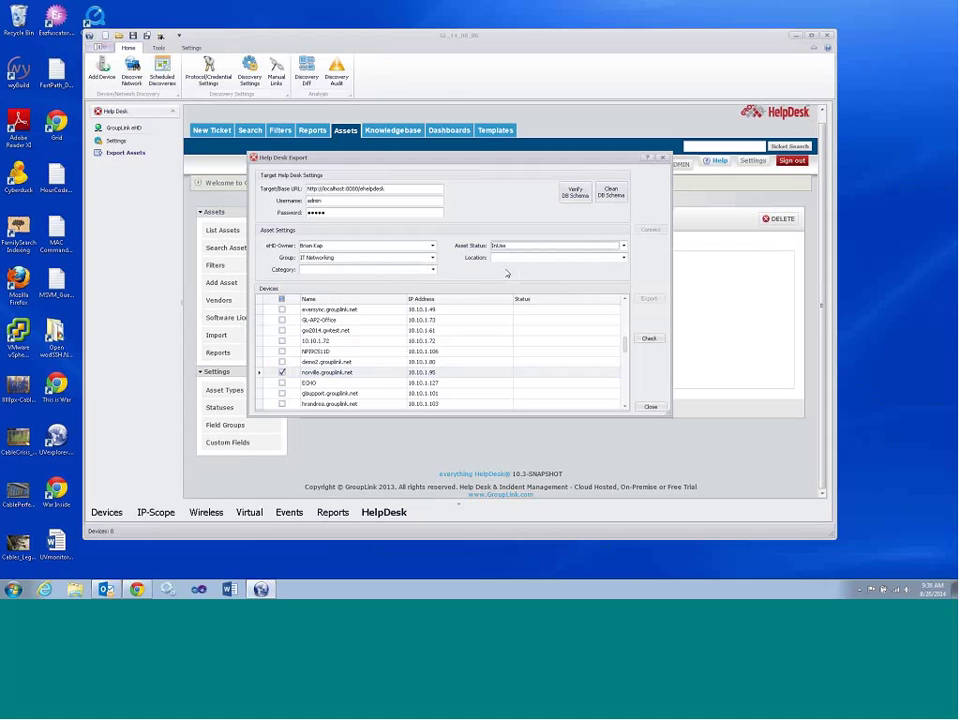
pyautogui.click(506, 273)
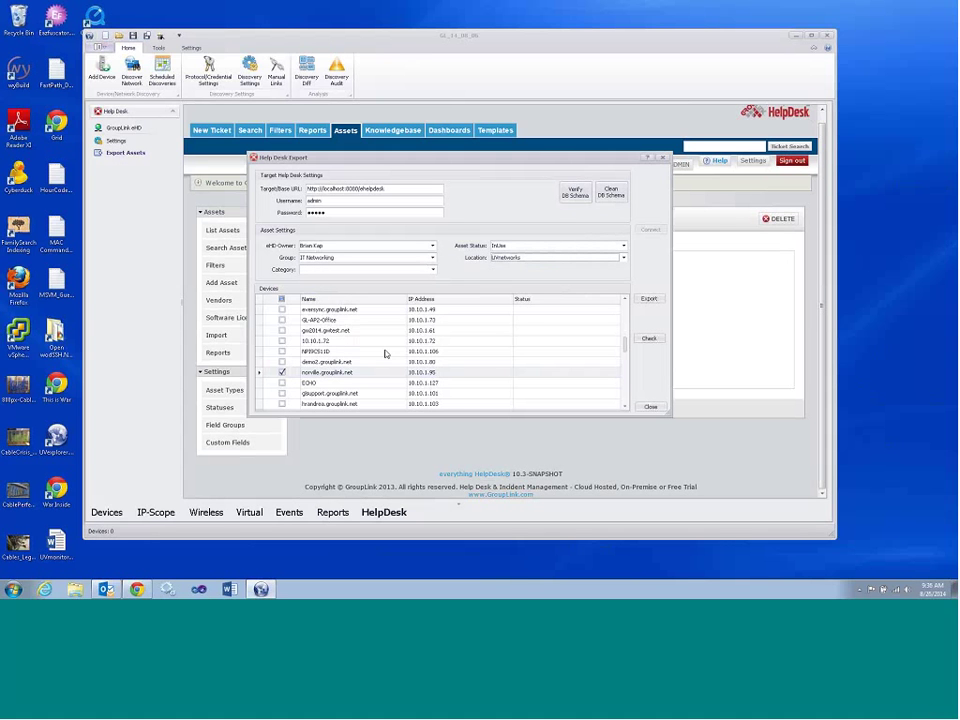
pyautogui.click(648, 298)
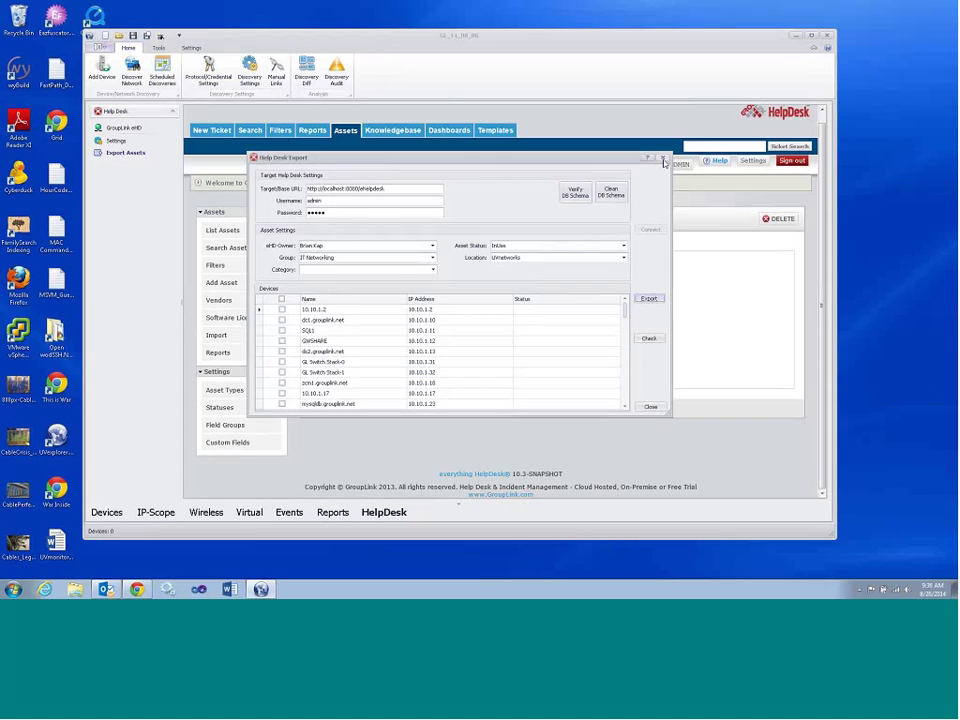
# List the help desk assets again, open norville.grouplink.net and examine its network details and OS version
pyautogui.click(224, 232)
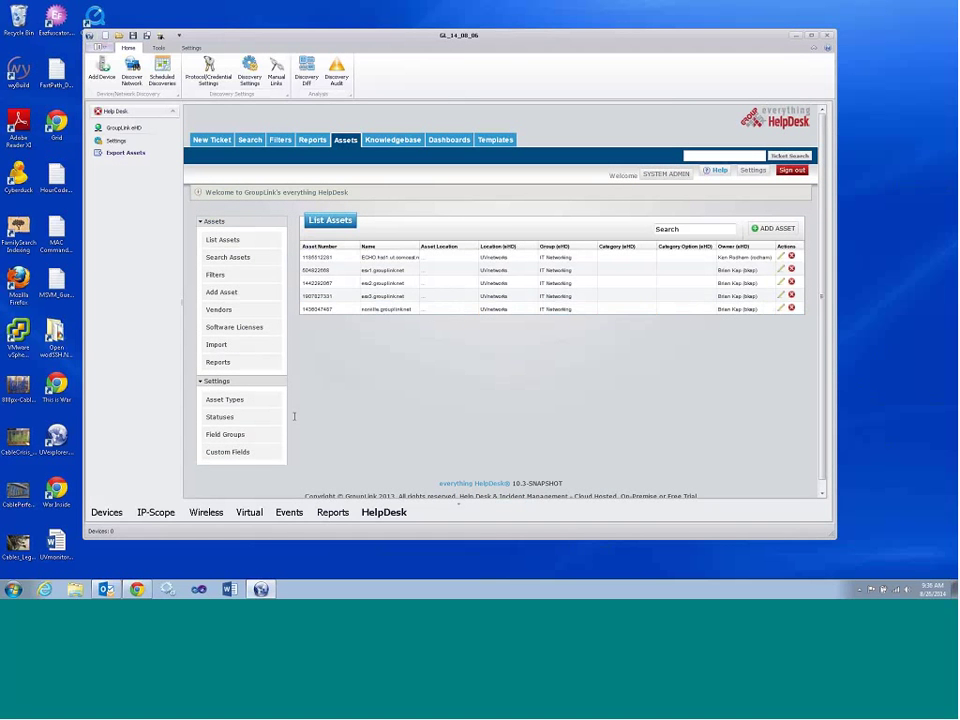
pyautogui.click(783, 311)
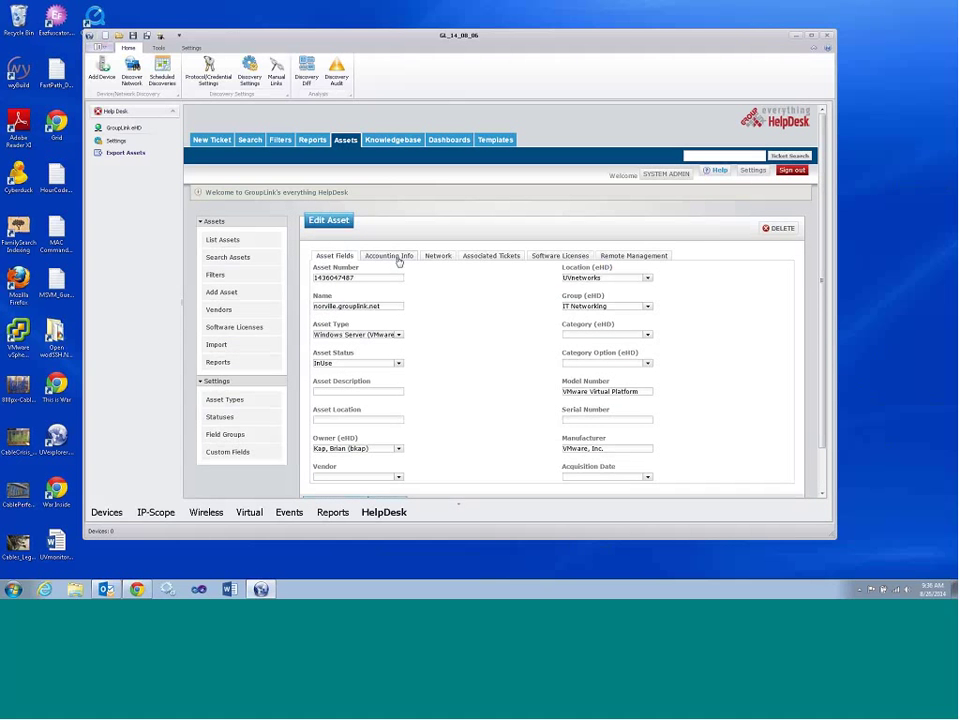
pyautogui.click(438, 257)
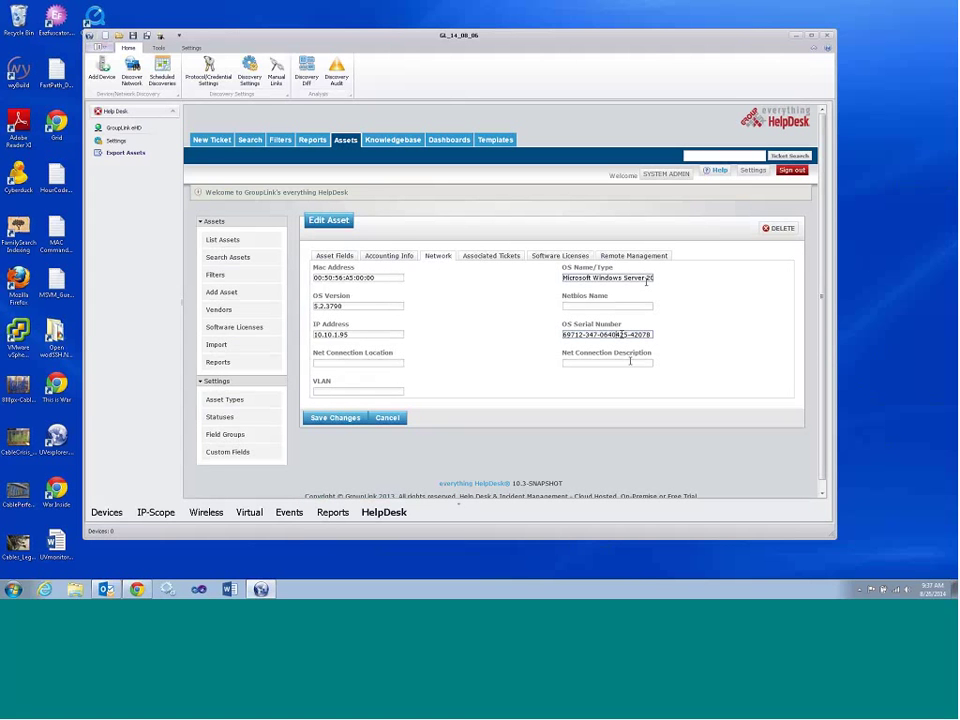
pyautogui.click(356, 306)
pyautogui.hotkey('shift', 'Left')
pyautogui.hotkey('shift', 'Left')
pyautogui.hotkey('shift', 'Left')
pyautogui.hotkey('shift', 'Left')
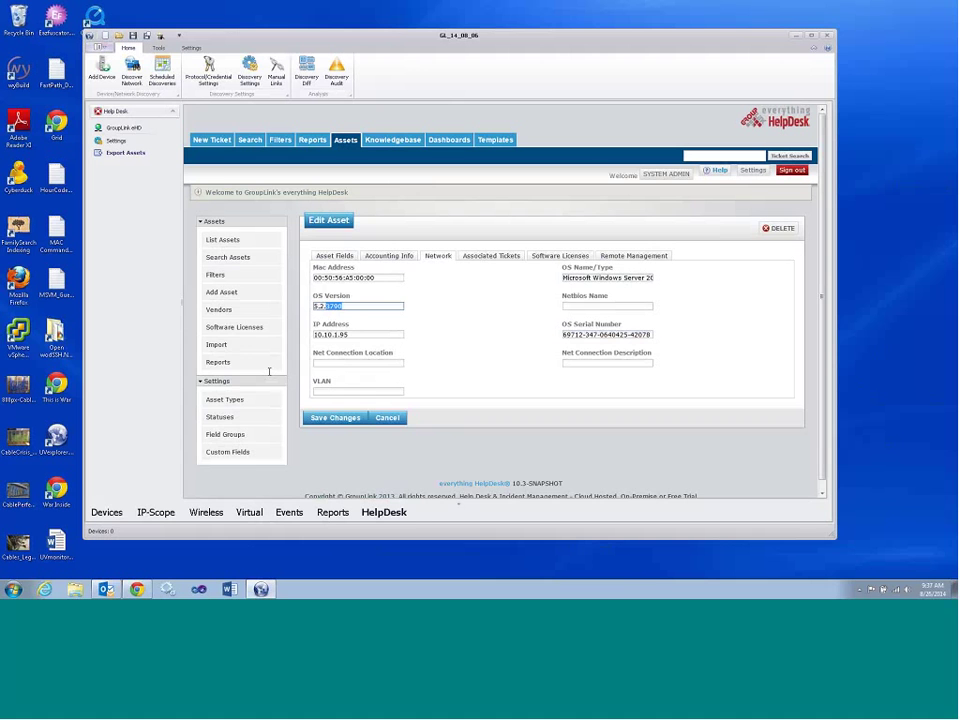
# Return to the Devices view, reposition the window and browse the saved discovery results that can be opened
pyautogui.click(112, 515)
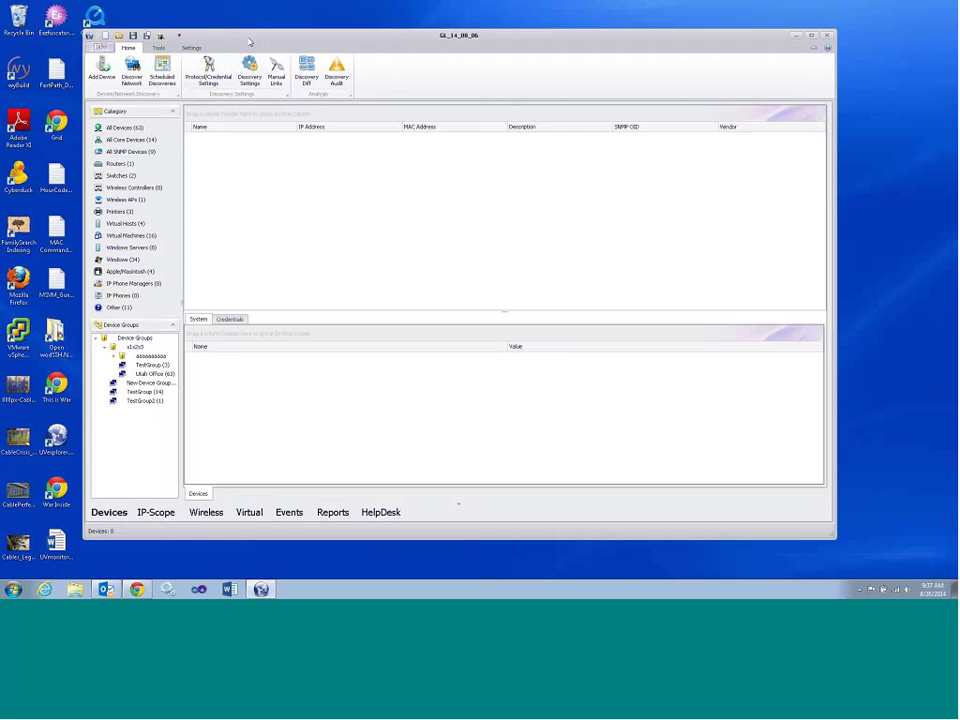
pyautogui.moveTo(246, 42); pyautogui.dragTo(242, 34)
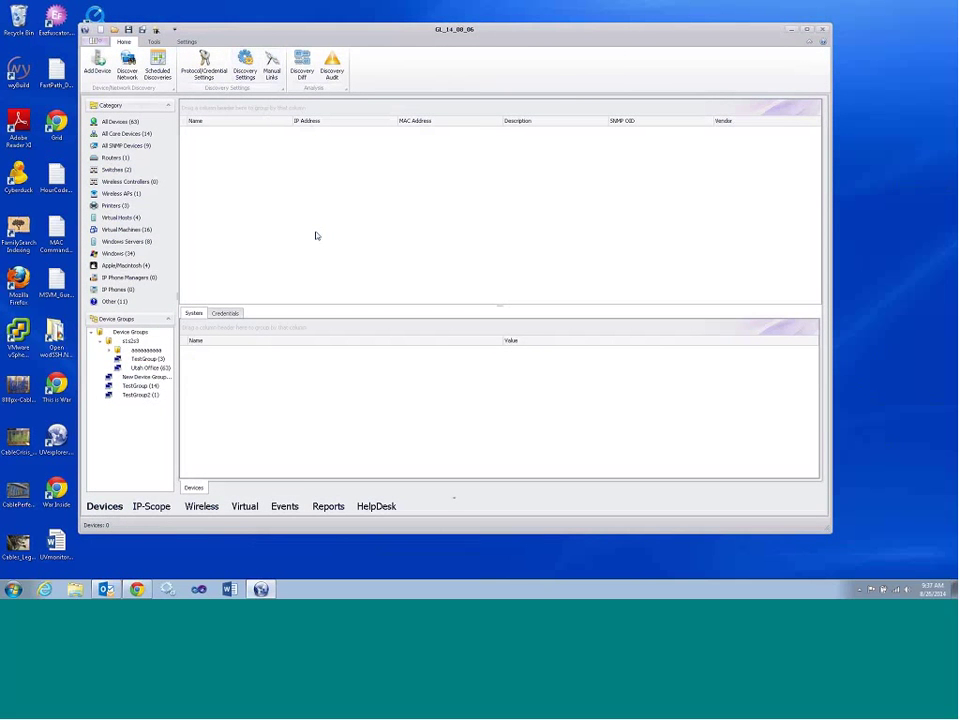
pyautogui.click(93, 41)
pyautogui.click(110, 105)
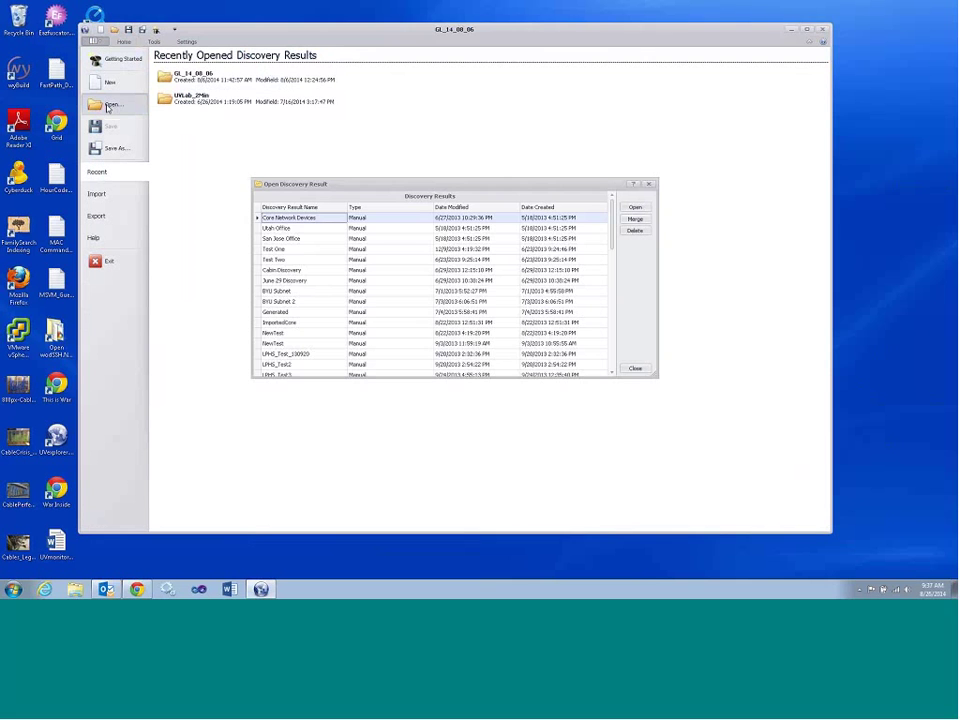
pyautogui.moveTo(615, 240); pyautogui.dragTo(606, 354)
pyautogui.scroll(15, 383, 252)
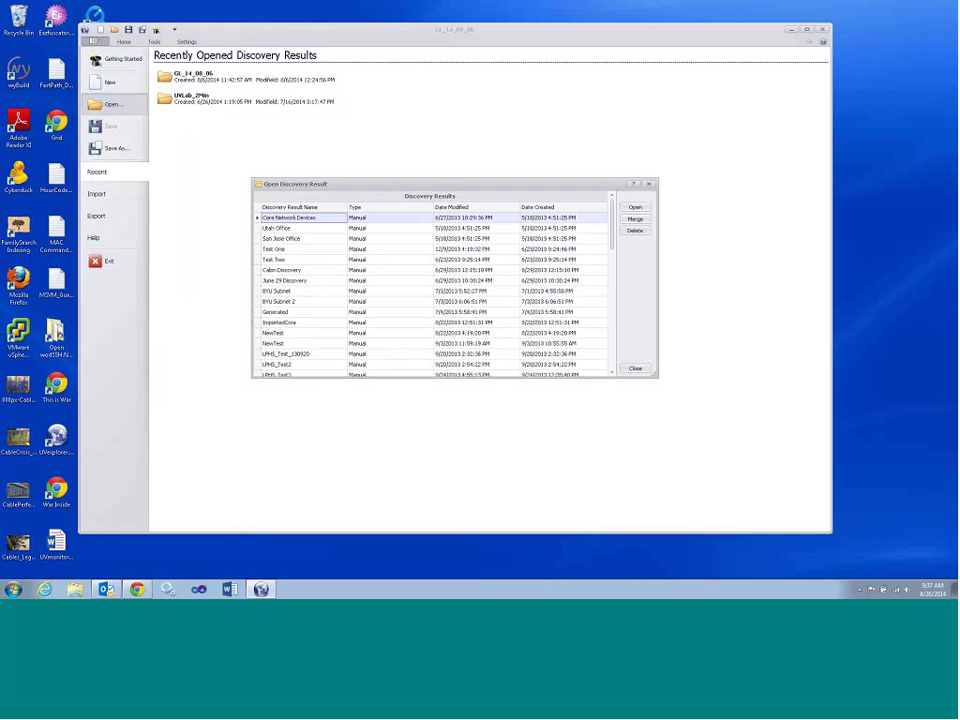
pyautogui.press('Return')
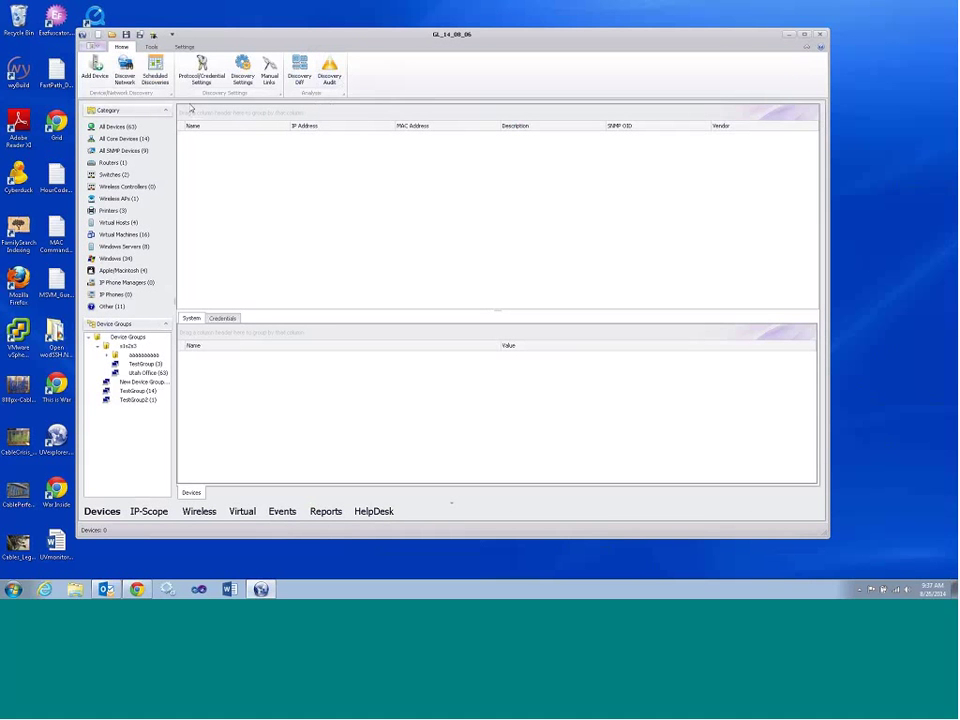
# Open the scheduled discoveries, reposition the dialog and review the settings and schedule options of ScheduledDiscovery
pyautogui.click(155, 78)
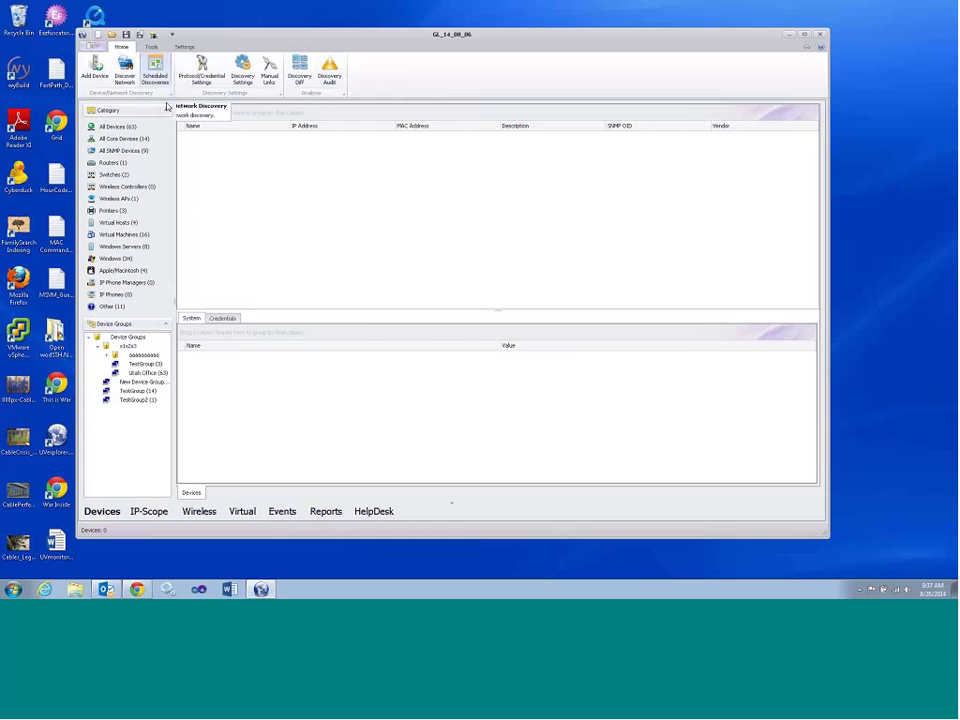
pyautogui.moveTo(365, 185); pyautogui.dragTo(336, 160)
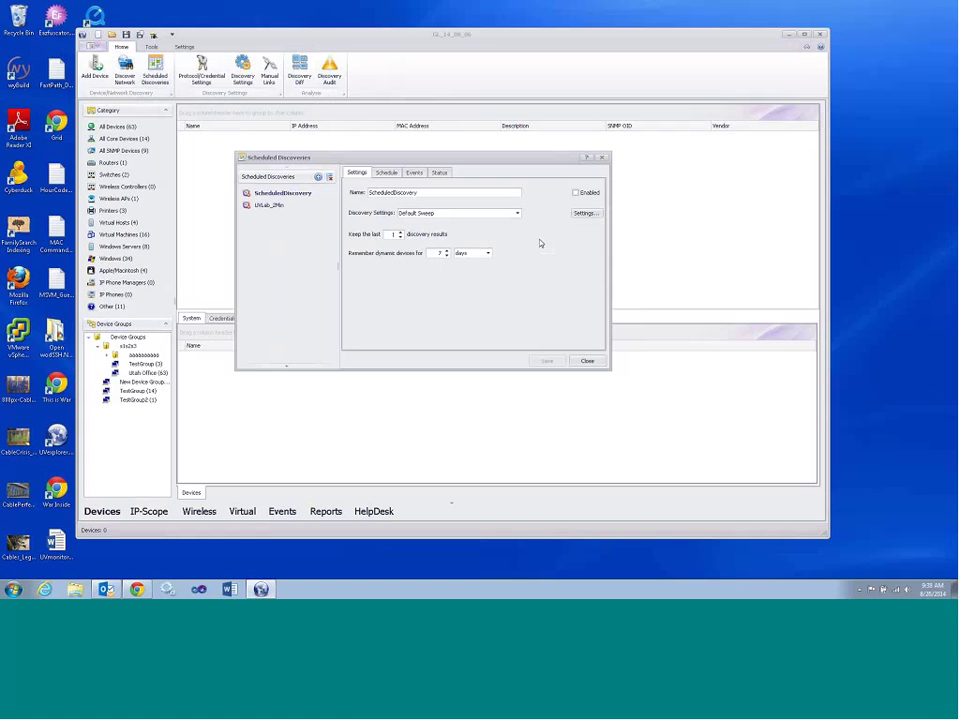
pyautogui.click(386, 172)
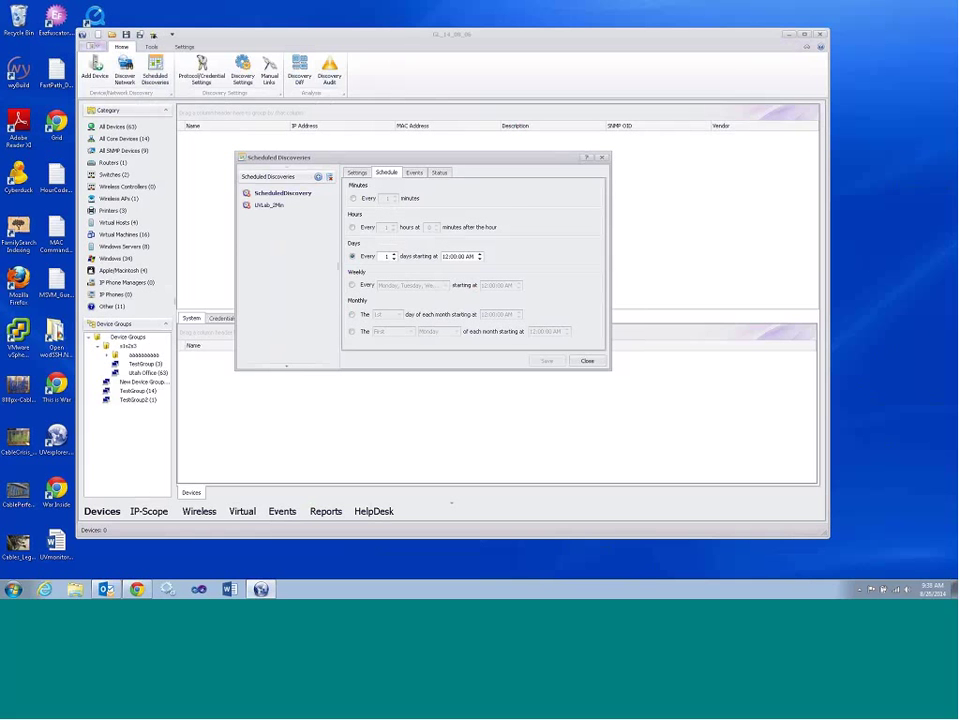
pyautogui.click(358, 173)
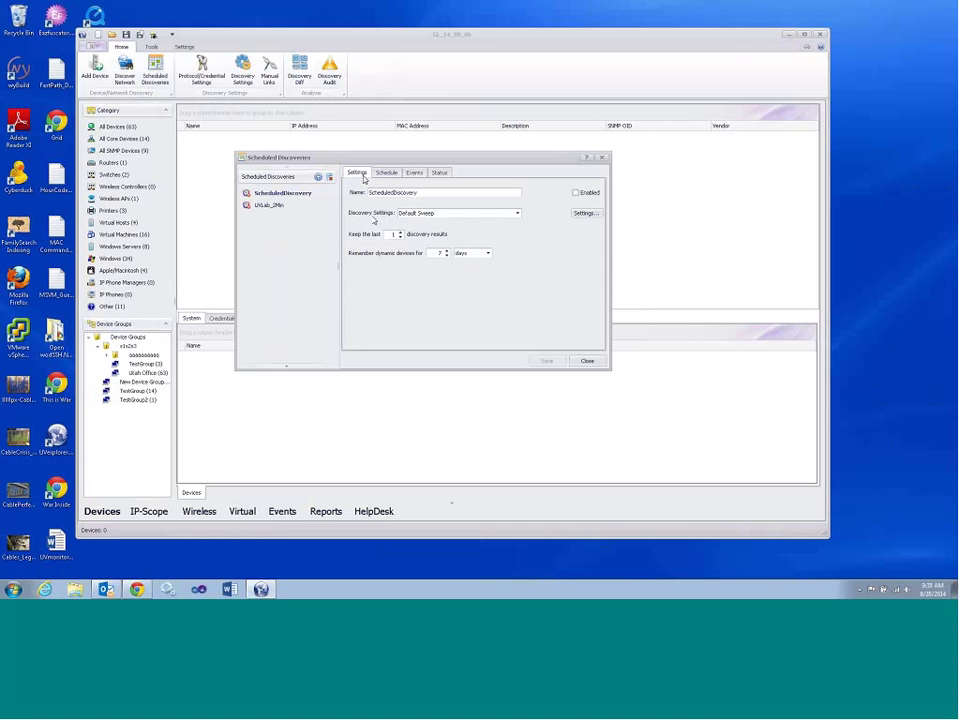
# Choose UVLab_Demo as the discovery settings for ScheduledDiscovery and review its schedule options
pyautogui.click(517, 213)
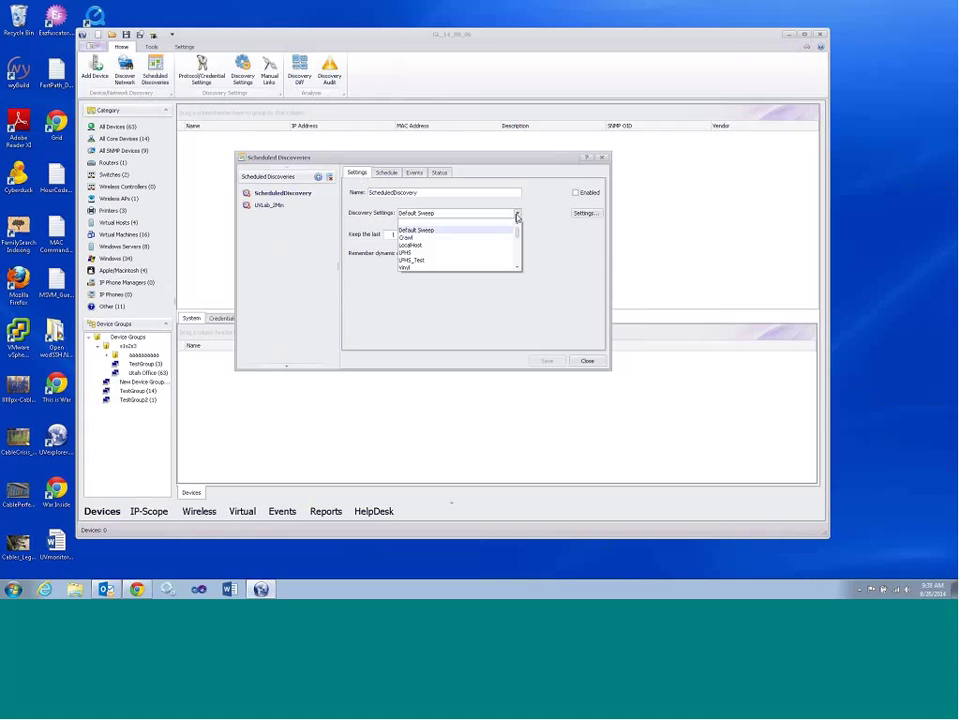
pyautogui.scroll(-5, 451, 262)
pyautogui.click(451, 268)
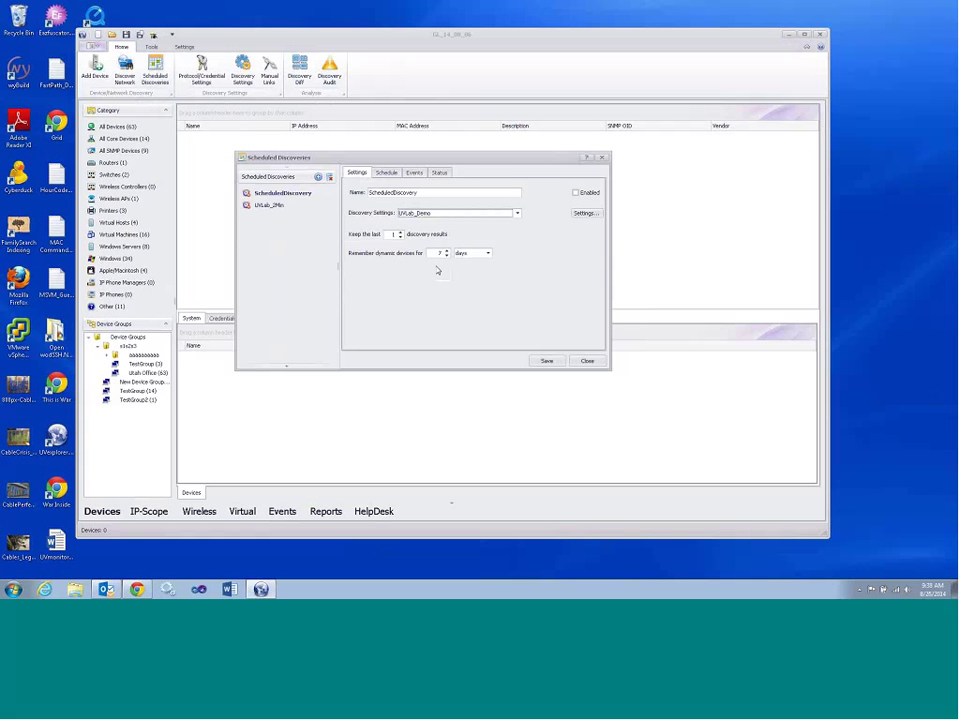
pyautogui.click(446, 250)
pyautogui.click(387, 173)
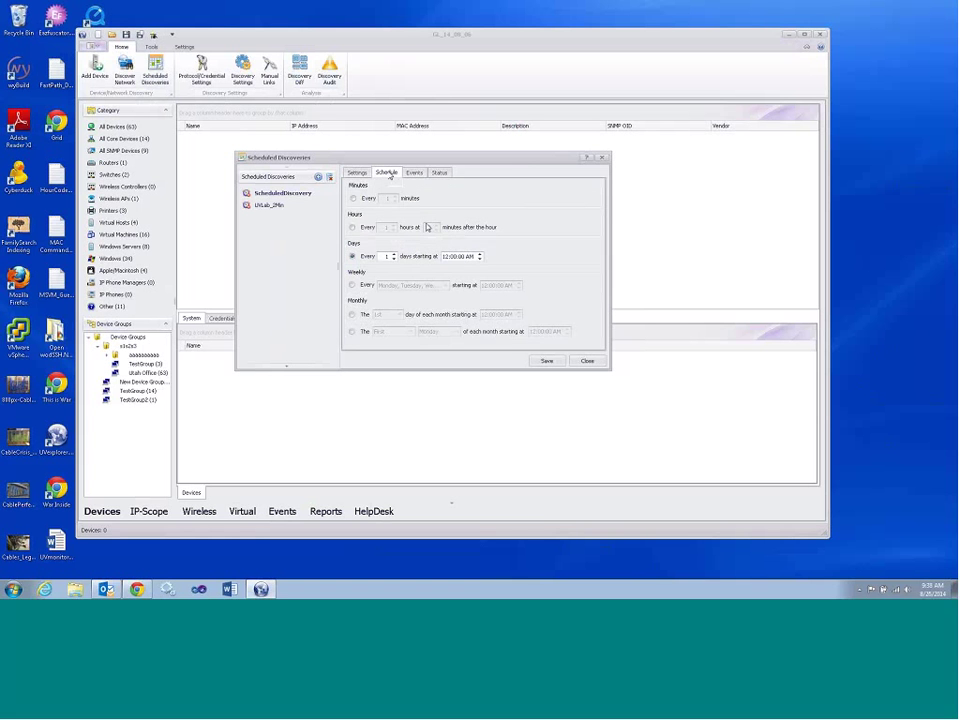
# Enable email notification containing discovery events for ScheduledDiscovery and close the scheduled discoveries
pyautogui.click(414, 173)
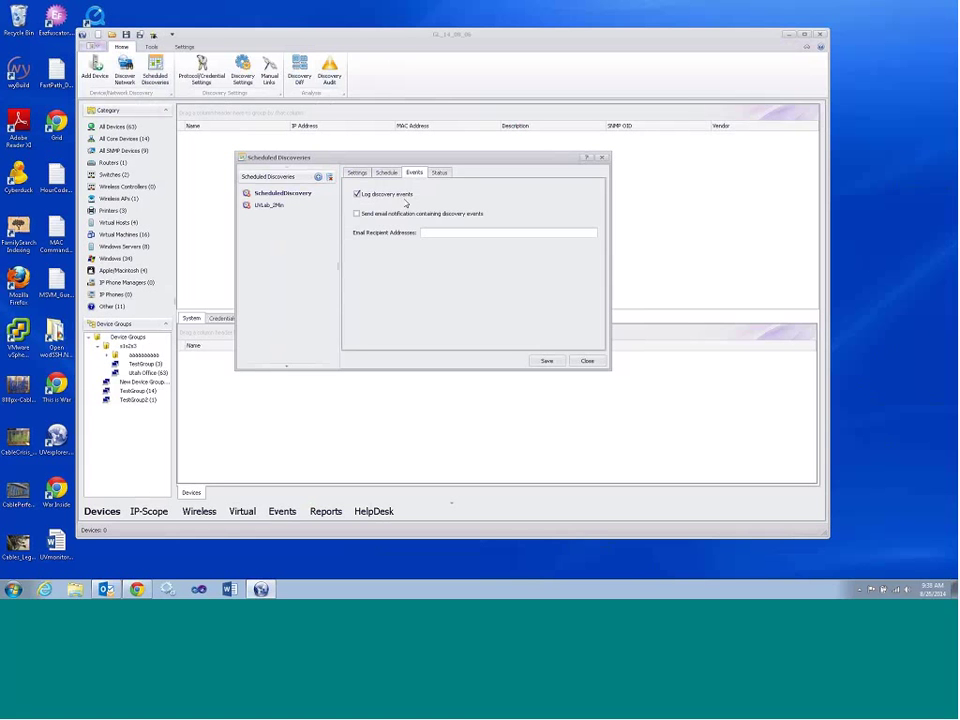
pyautogui.click(376, 214)
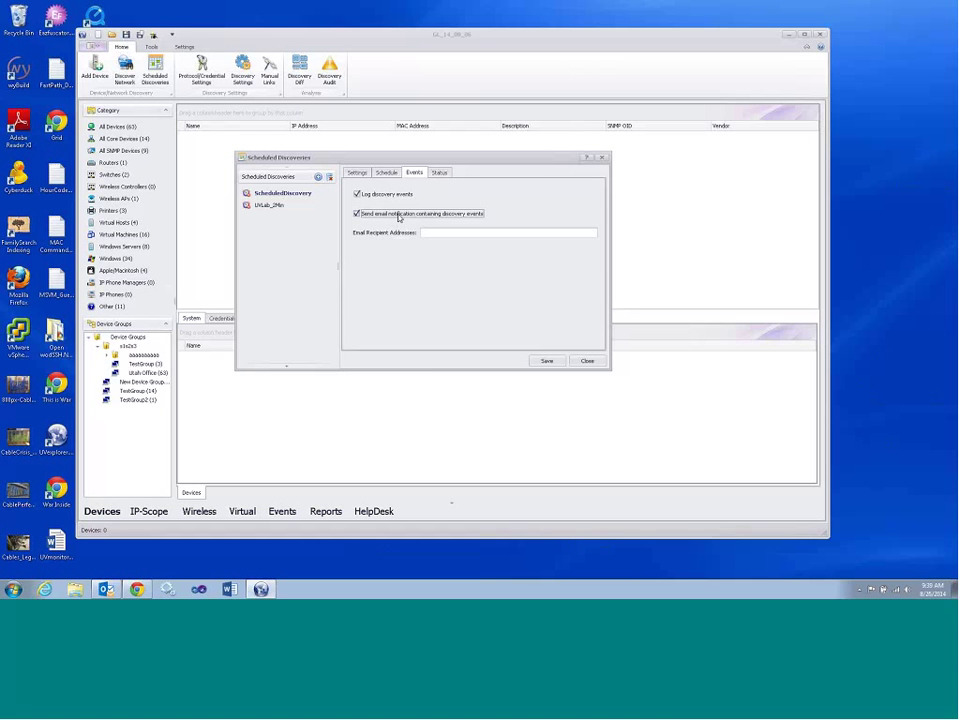
pyautogui.click(387, 173)
pyautogui.press('Left')
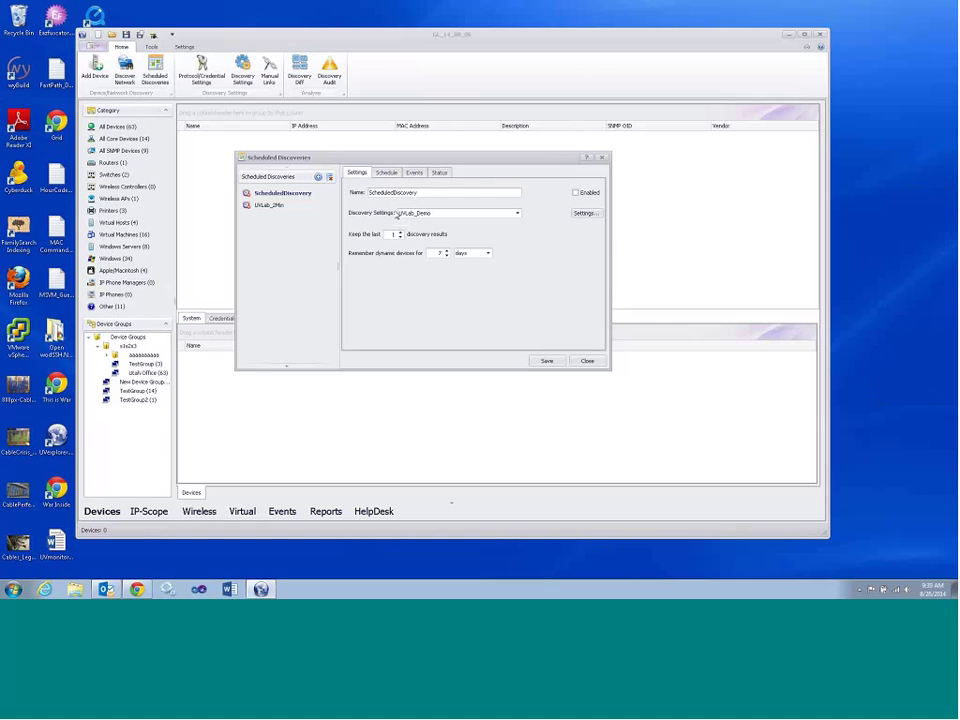
pyautogui.click(587, 360)
pyautogui.click(452, 276)
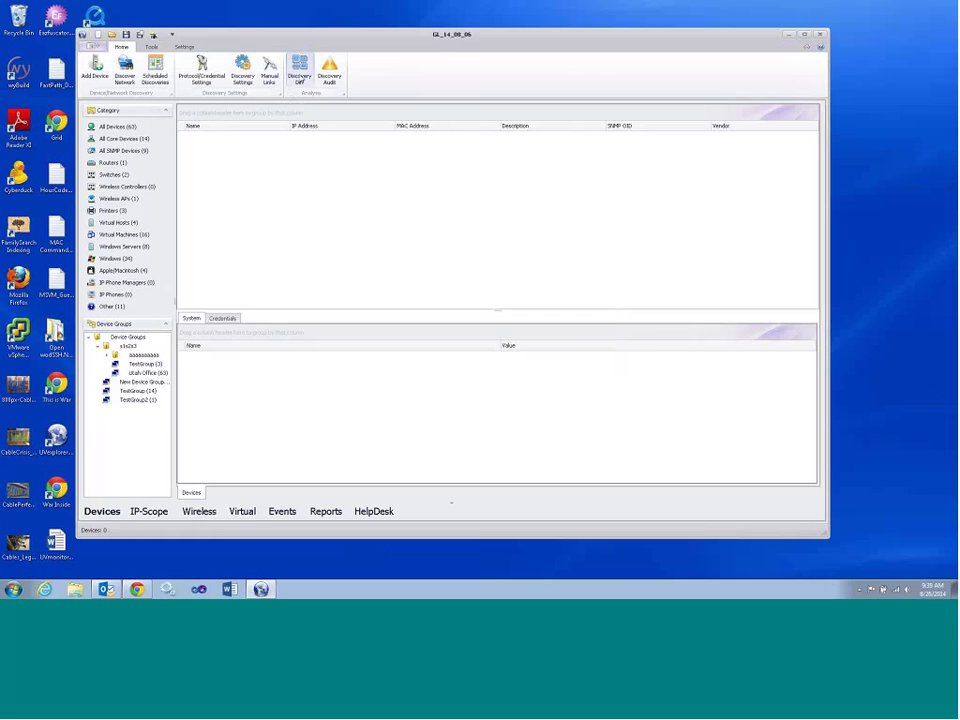
# Open Discovery Diff and select the Scheduled (Raw) UVLab_2Min as the first discovery result
pyautogui.click(301, 80)
pyautogui.moveTo(320, 117); pyautogui.dragTo(282, 104)
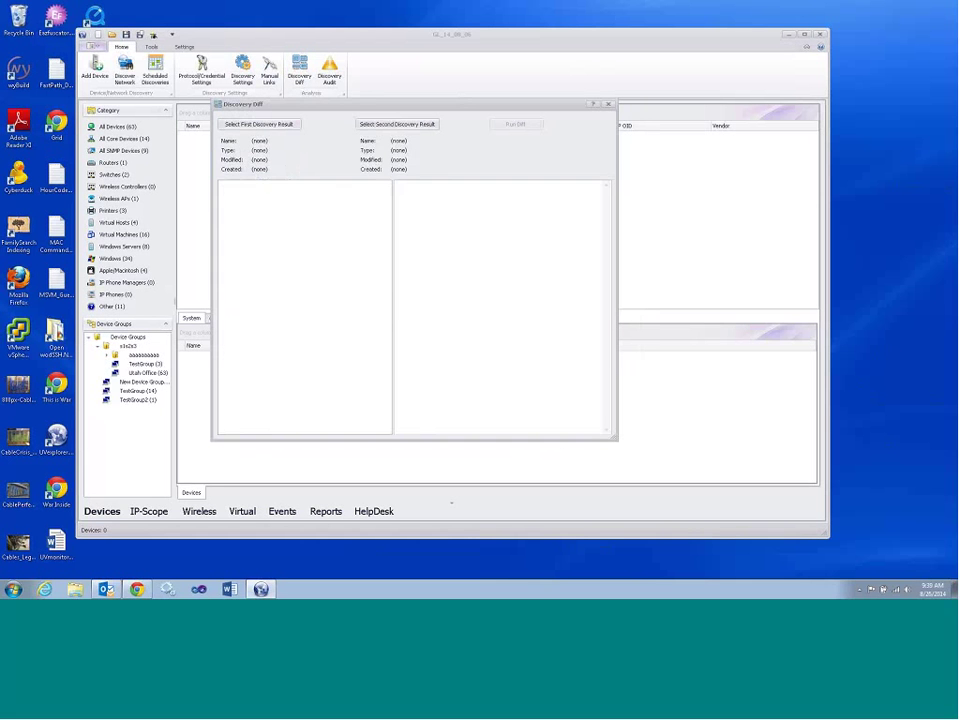
pyautogui.click(288, 124)
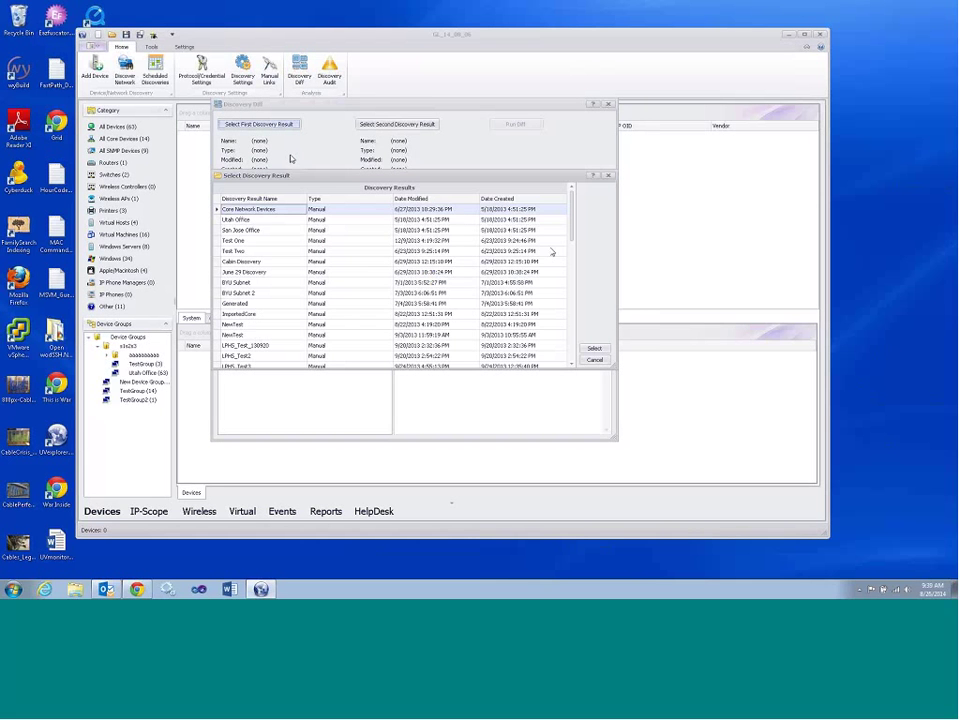
pyautogui.moveTo(570, 238); pyautogui.dragTo(566, 362)
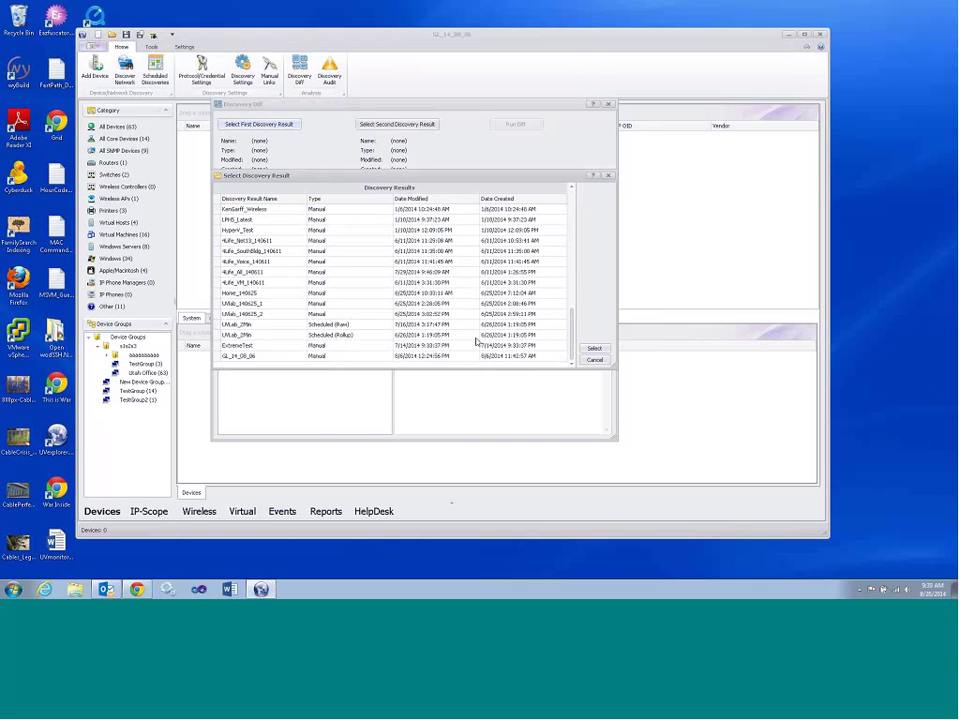
pyautogui.click(476, 325)
pyautogui.click(593, 348)
# Select the Scheduled (Rollup) UVLab_2Min as the second discovery result and run the diff
pyautogui.click(430, 125)
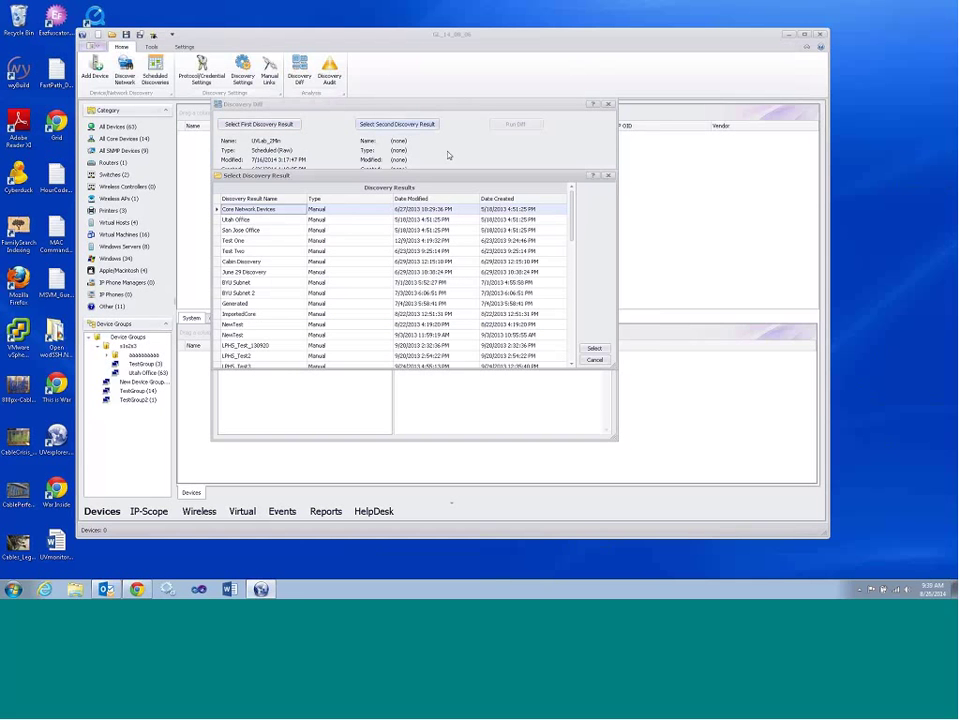
pyautogui.scroll(-10, 395, 280)
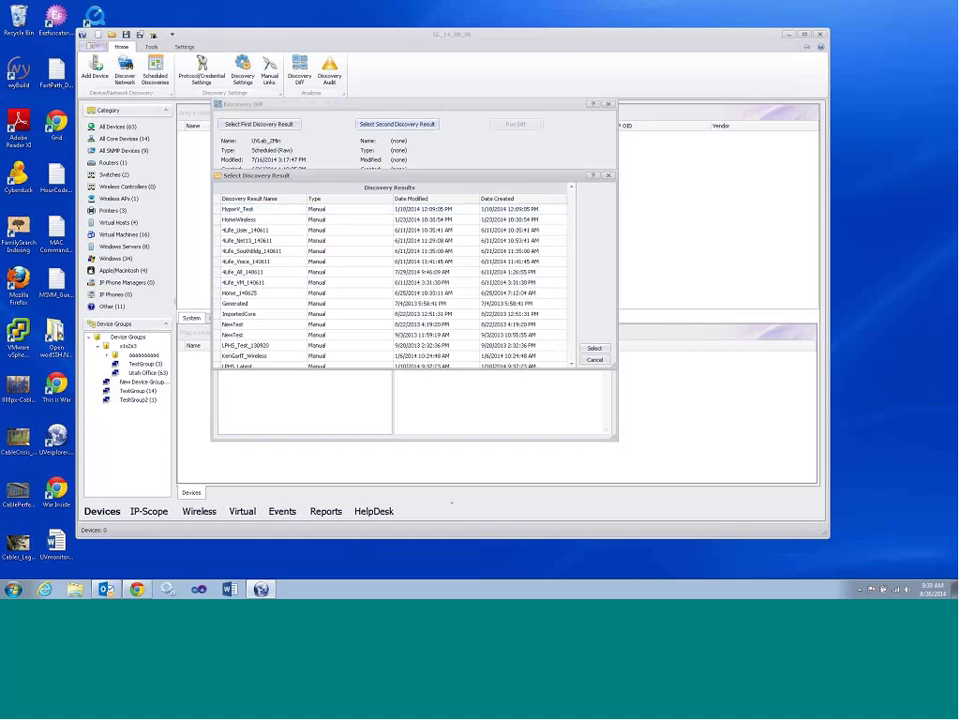
pyautogui.click(303, 339)
pyautogui.doubleClick(303, 343)
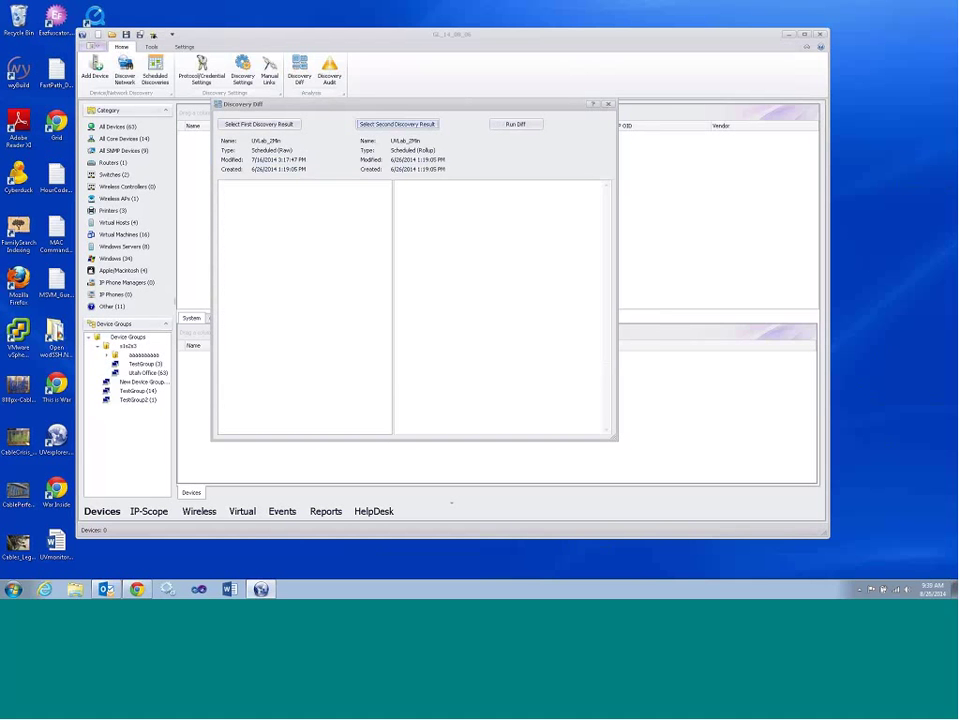
pyautogui.click(515, 124)
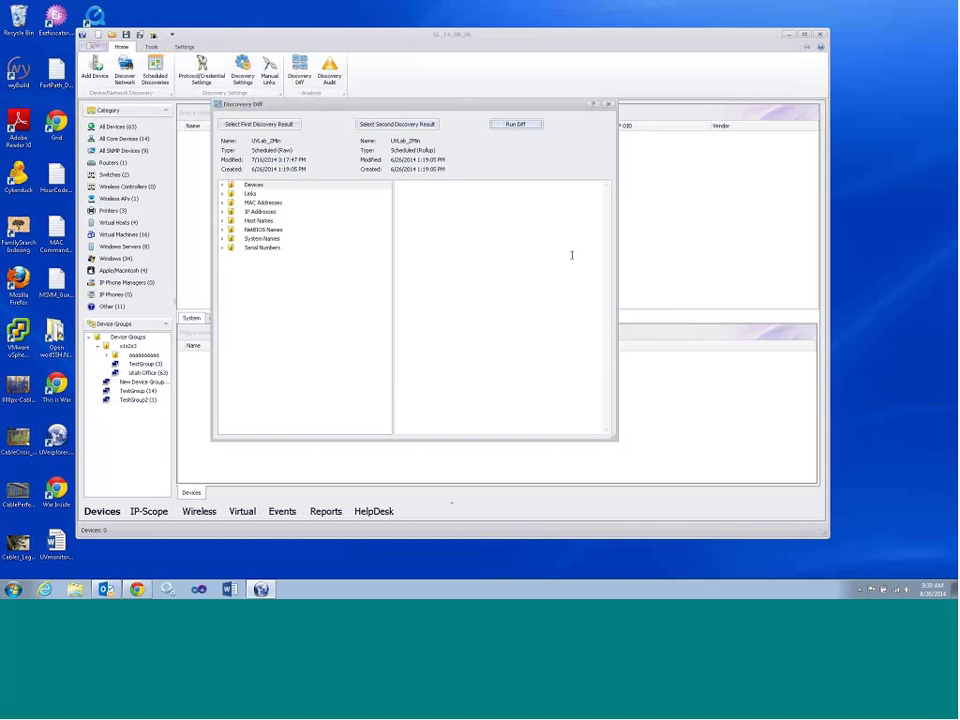
# Examine the removed, added and changed devices in the diff, including details of individual added devices
pyautogui.click(222, 185)
pyautogui.click(231, 193)
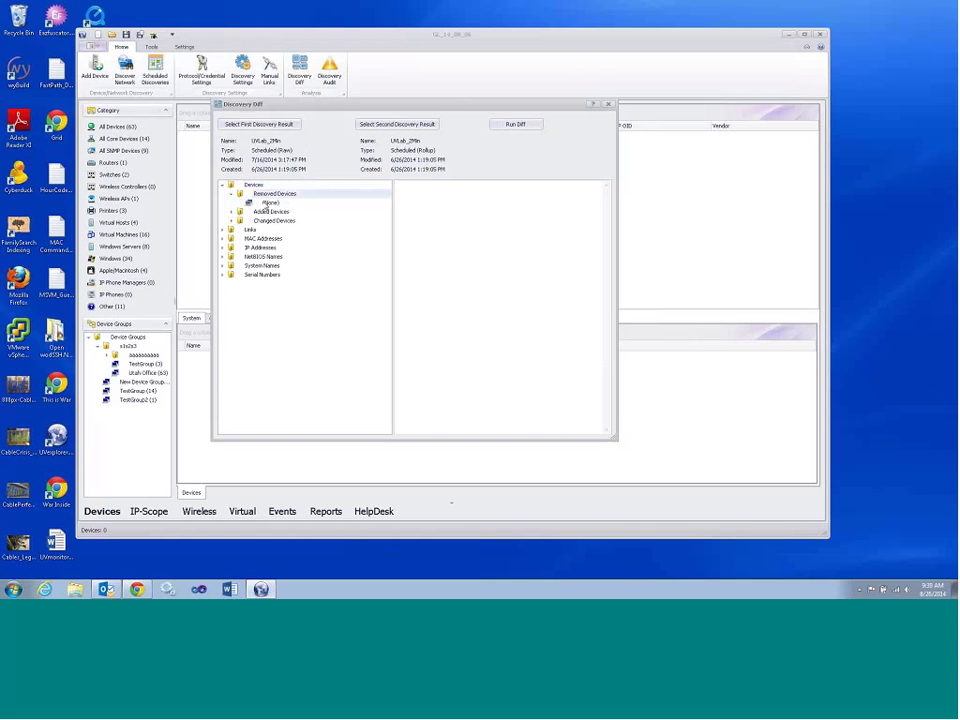
pyautogui.doubleClick(268, 211)
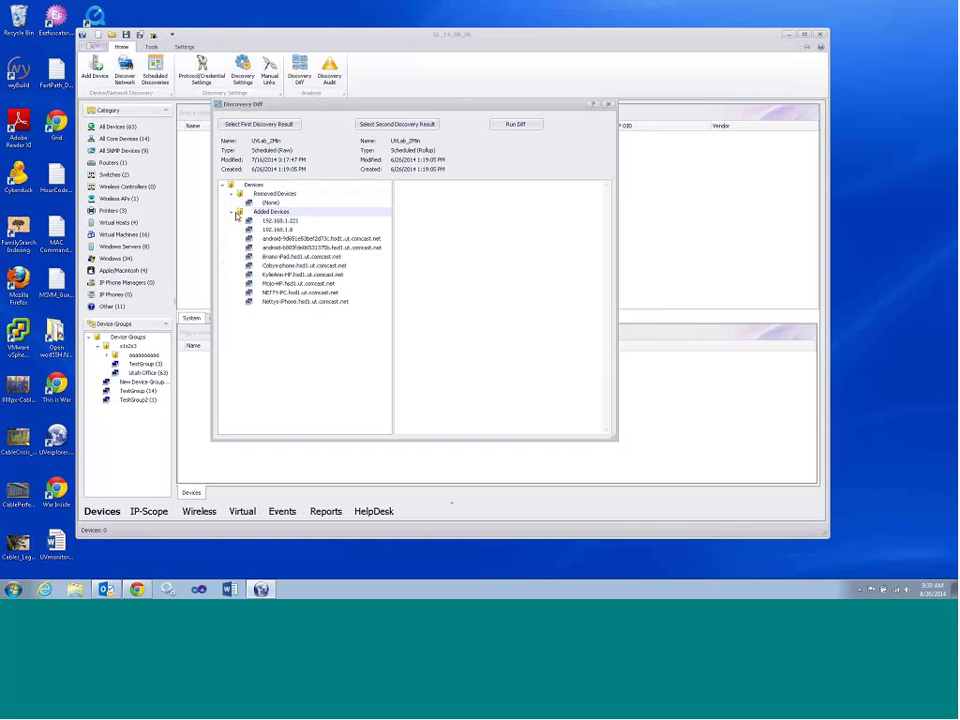
pyautogui.press('Down')
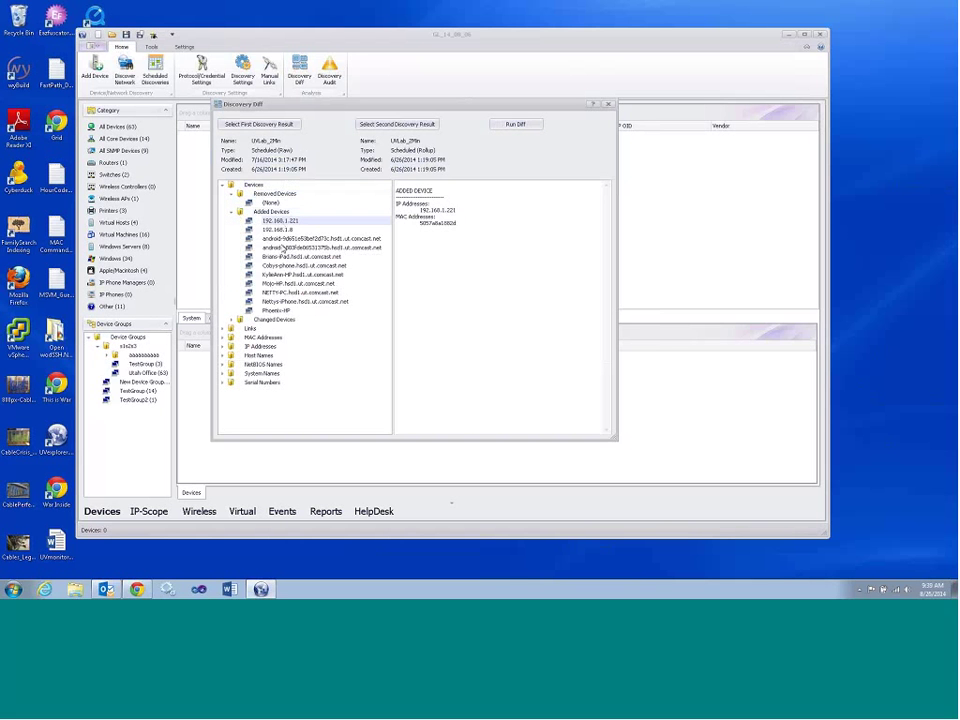
pyautogui.click(284, 247)
pyautogui.click(231, 212)
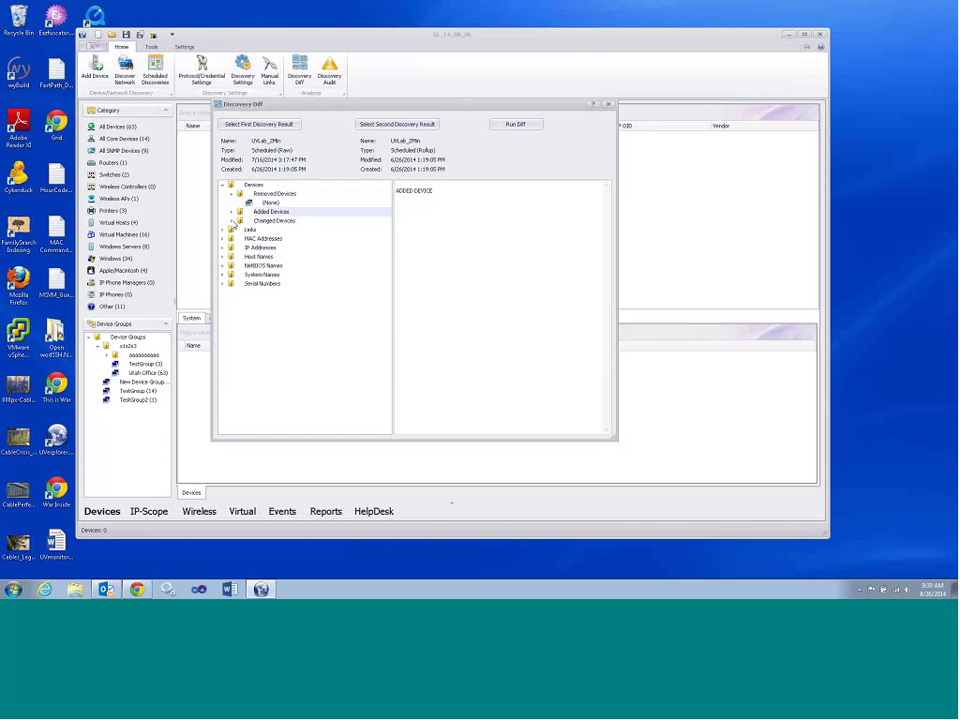
pyautogui.click(232, 221)
pyautogui.click(231, 221)
# Examine the removed and added links in the diff results
pyautogui.click(222, 229)
pyautogui.click(231, 238)
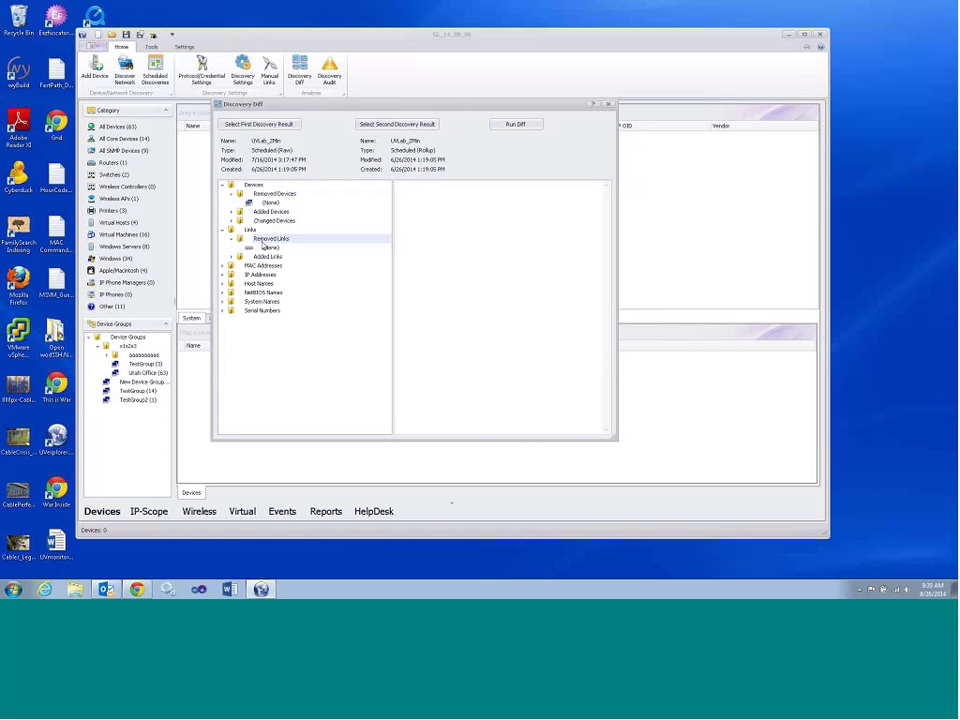
pyautogui.doubleClick(262, 256)
pyautogui.click(231, 257)
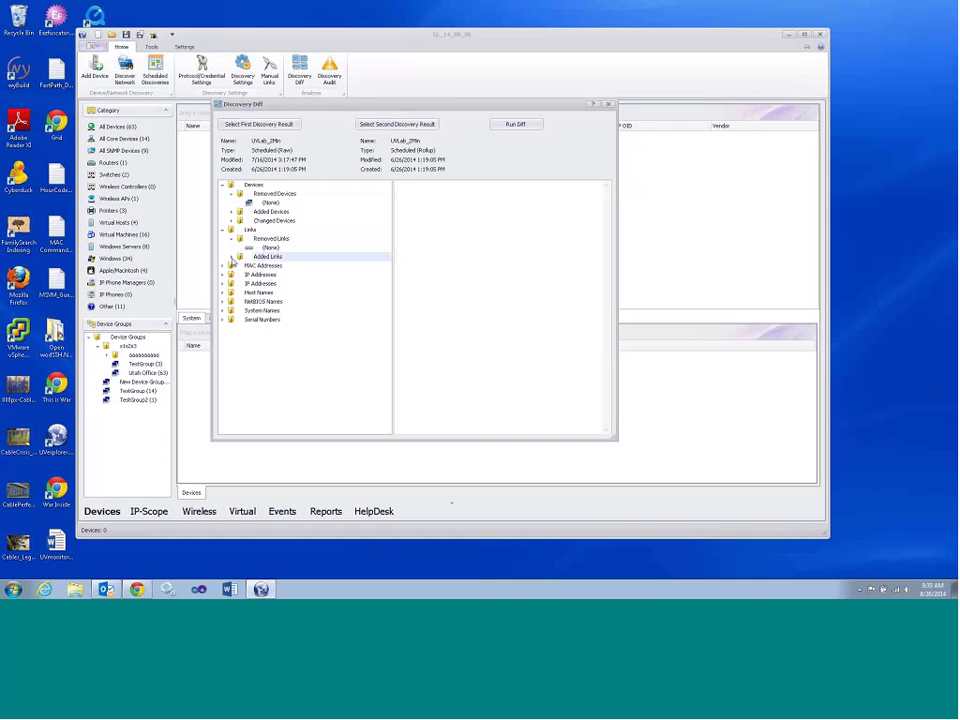
pyautogui.click(222, 229)
# Examine the added MAC addresses in the diff and collapse the MAC address and device categories
pyautogui.click(222, 238)
pyautogui.click(237, 249)
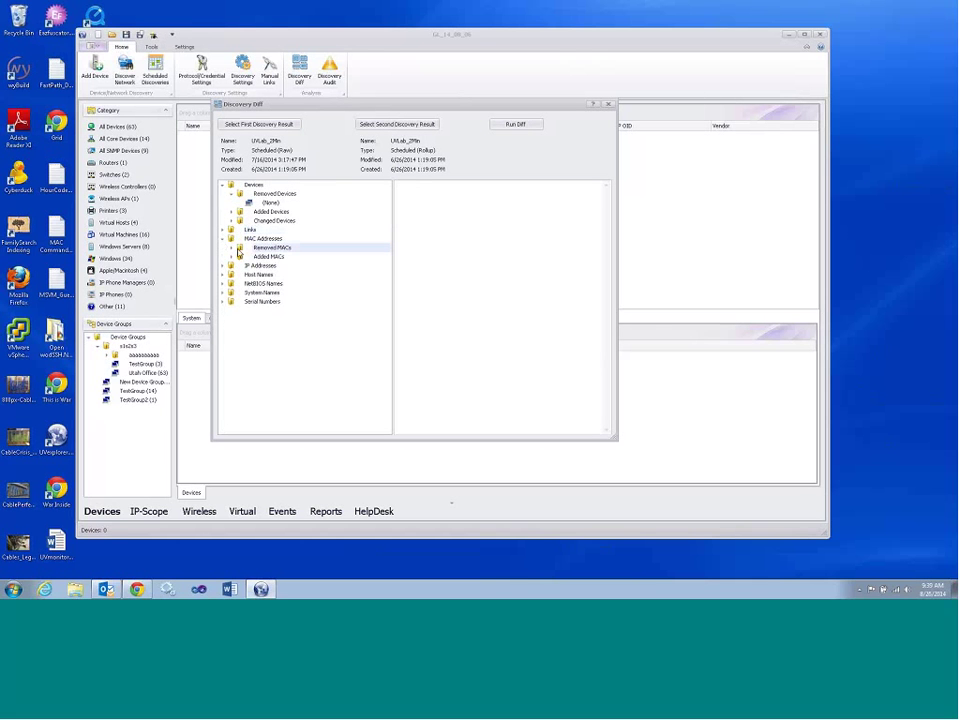
pyautogui.click(232, 256)
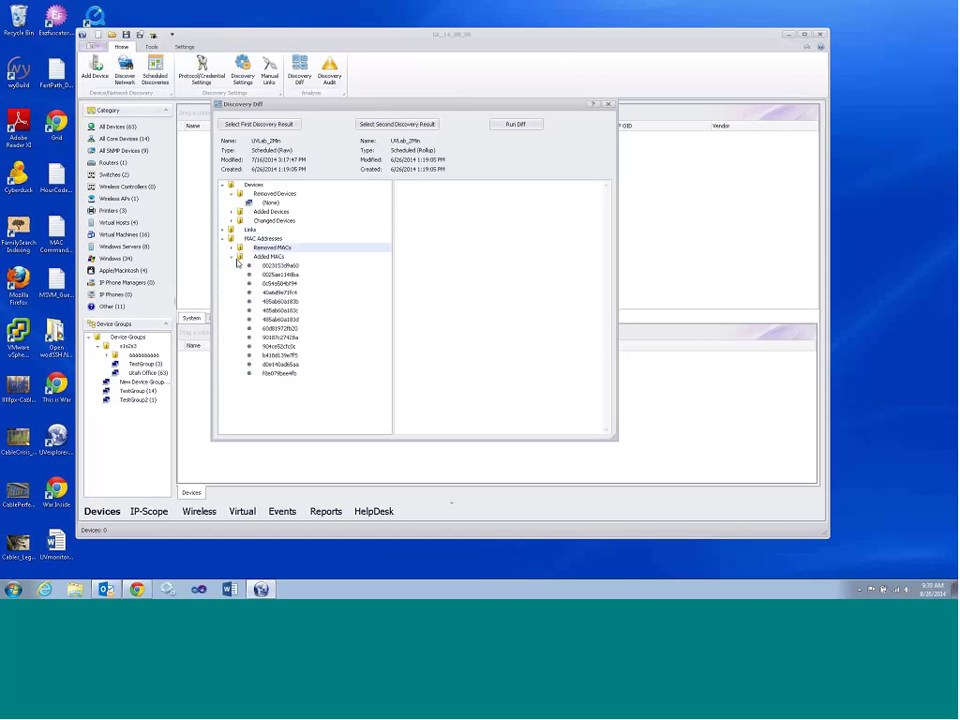
pyautogui.click(280, 292)
pyautogui.click(231, 256)
pyautogui.click(223, 239)
pyautogui.click(223, 186)
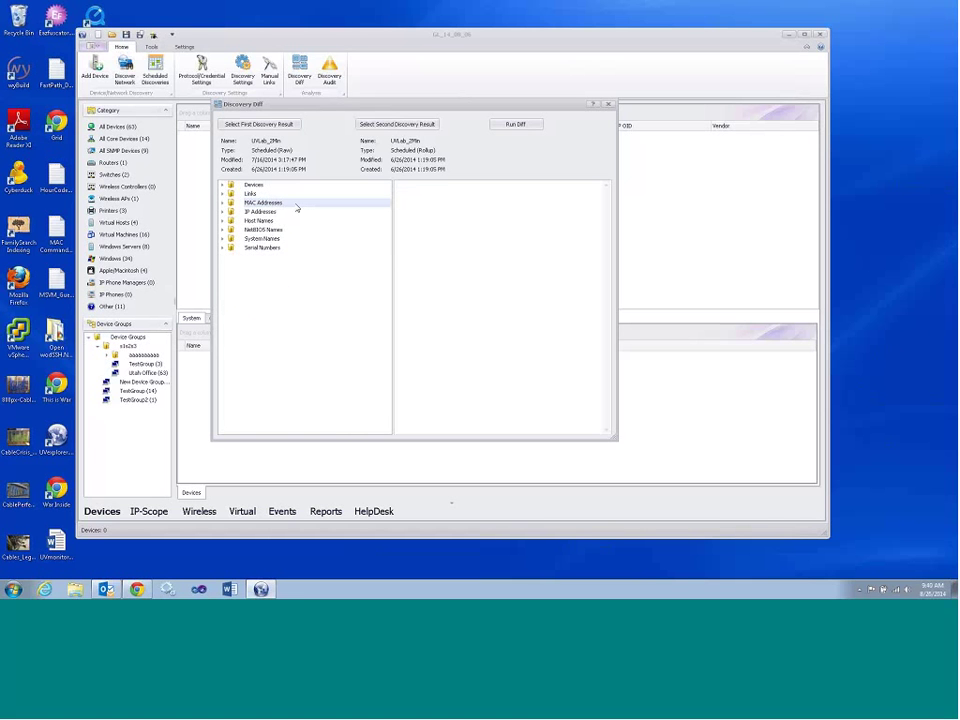
# Reposition the Discovery Diff window, check the serial number differences and close the diff
pyautogui.moveTo(364, 106); pyautogui.dragTo(340, 144)
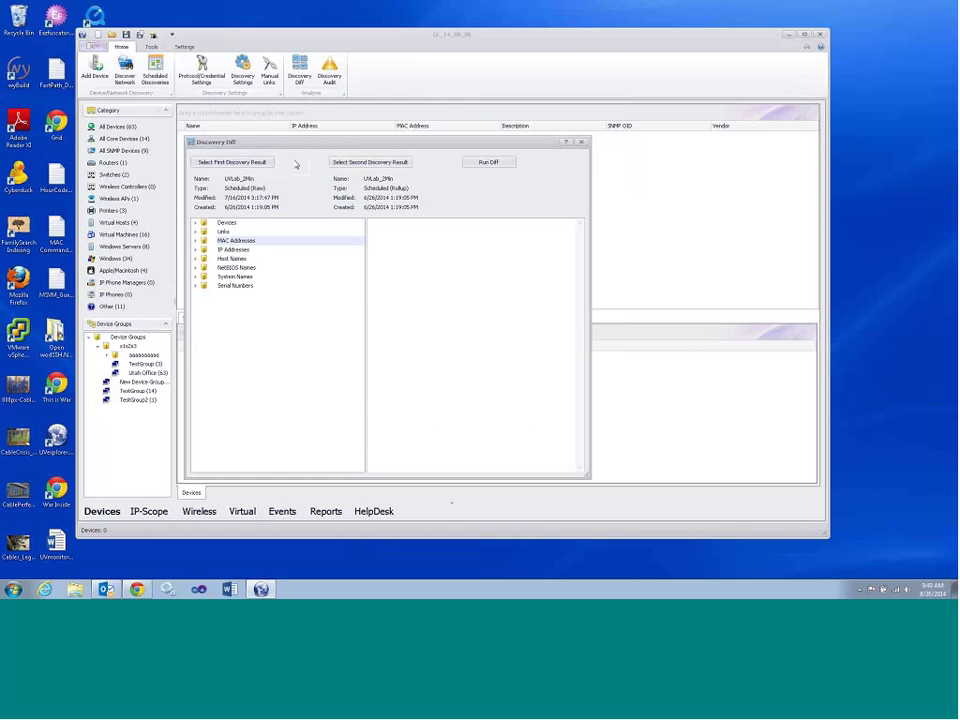
pyautogui.moveTo(325, 144); pyautogui.dragTo(342, 157)
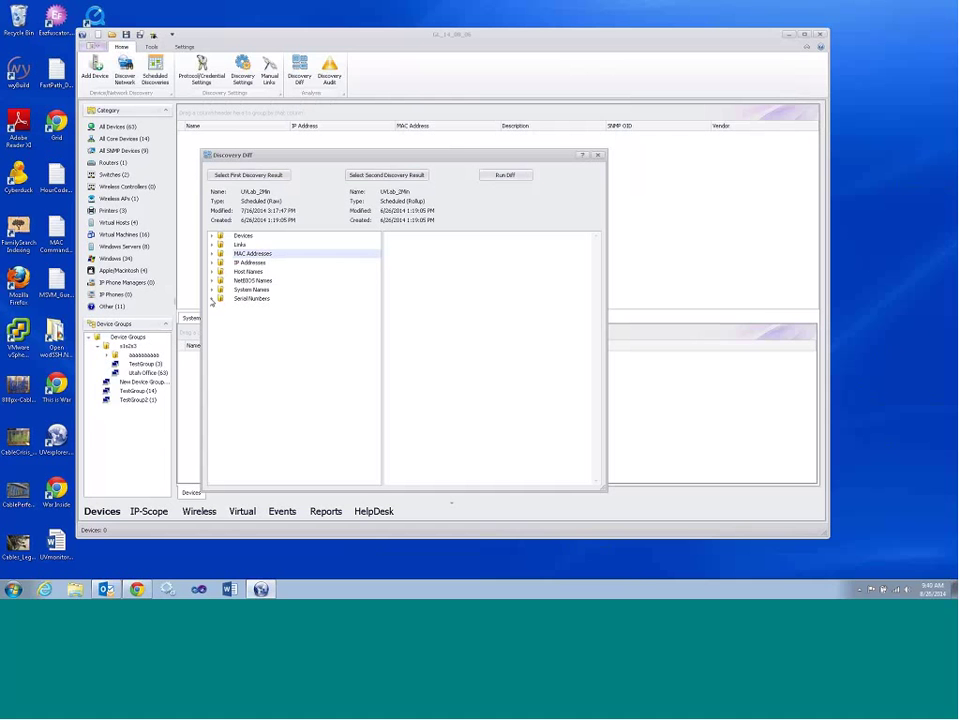
pyautogui.click(212, 299)
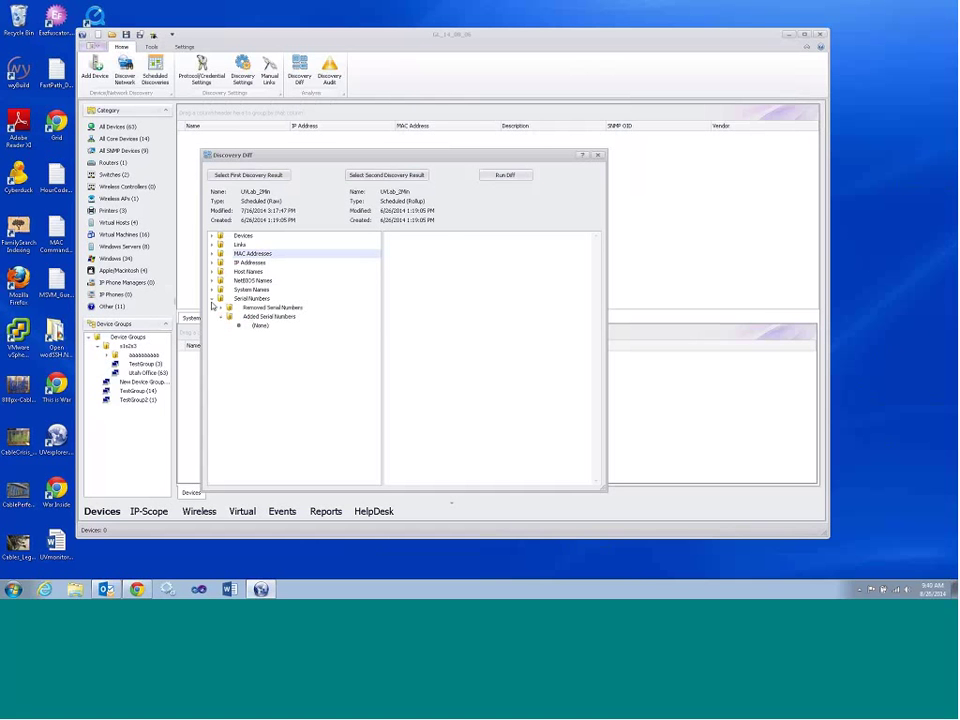
pyautogui.click(212, 300)
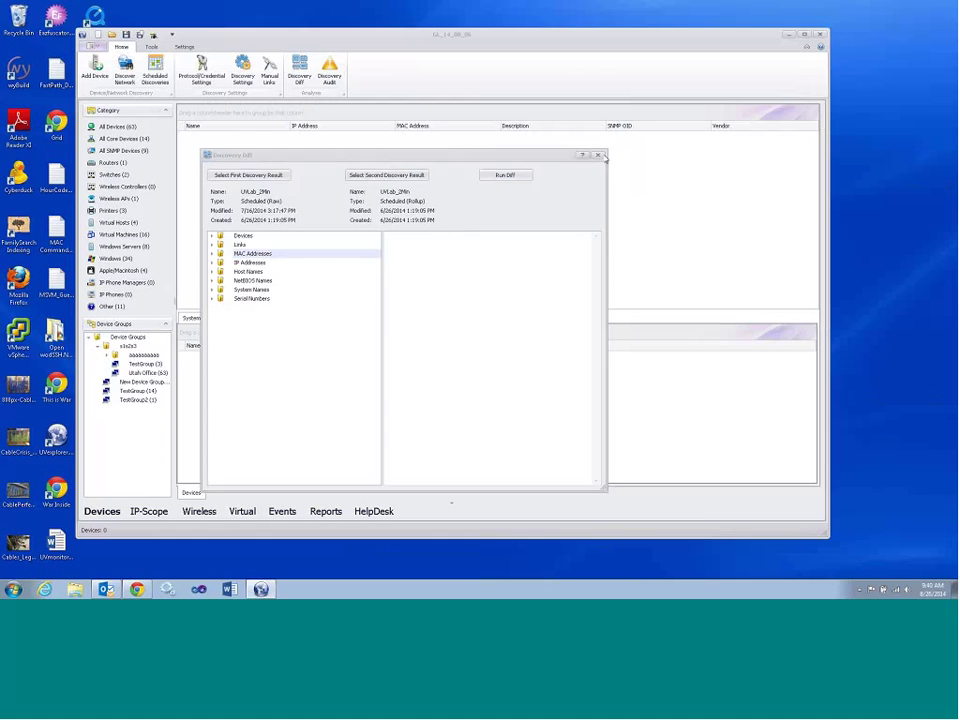
pyautogui.click(597, 155)
pyautogui.moveTo(339, 45); pyautogui.dragTo(331, 51)
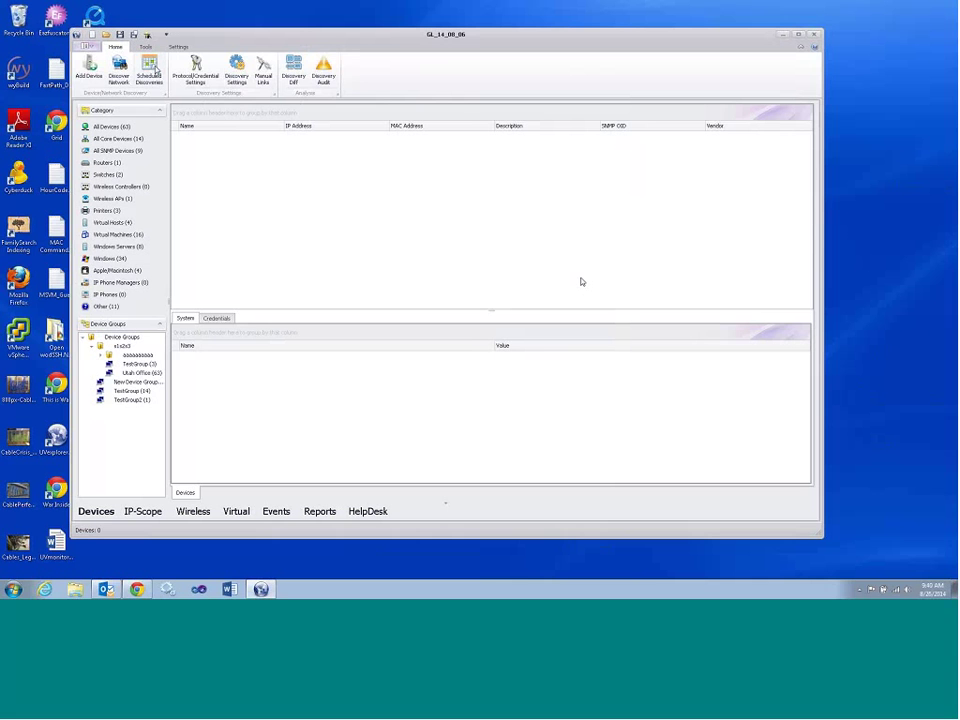
# Review the available network tools and open the IP / MAC Address Finder
pyautogui.click(145, 47)
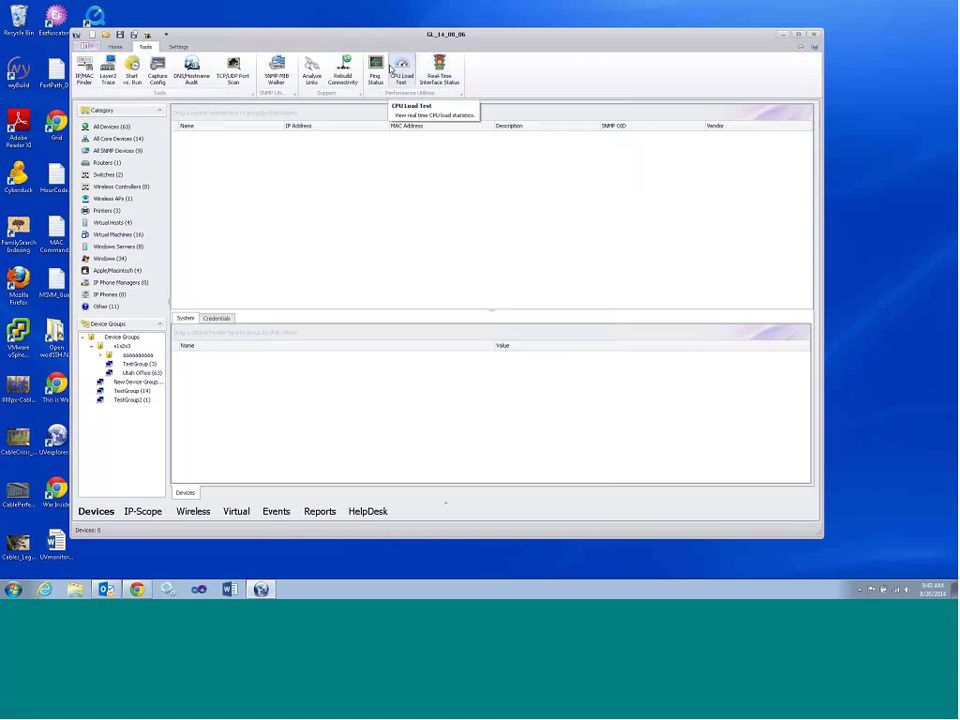
pyautogui.moveTo(330, 36)
pyautogui.mouseDown()
pyautogui.moveTo(347, 39)
pyautogui.moveTo(337, 39)
pyautogui.mouseUp()
pyautogui.click(90, 72)
pyautogui.moveTo(345, 188); pyautogui.dragTo(319, 200)
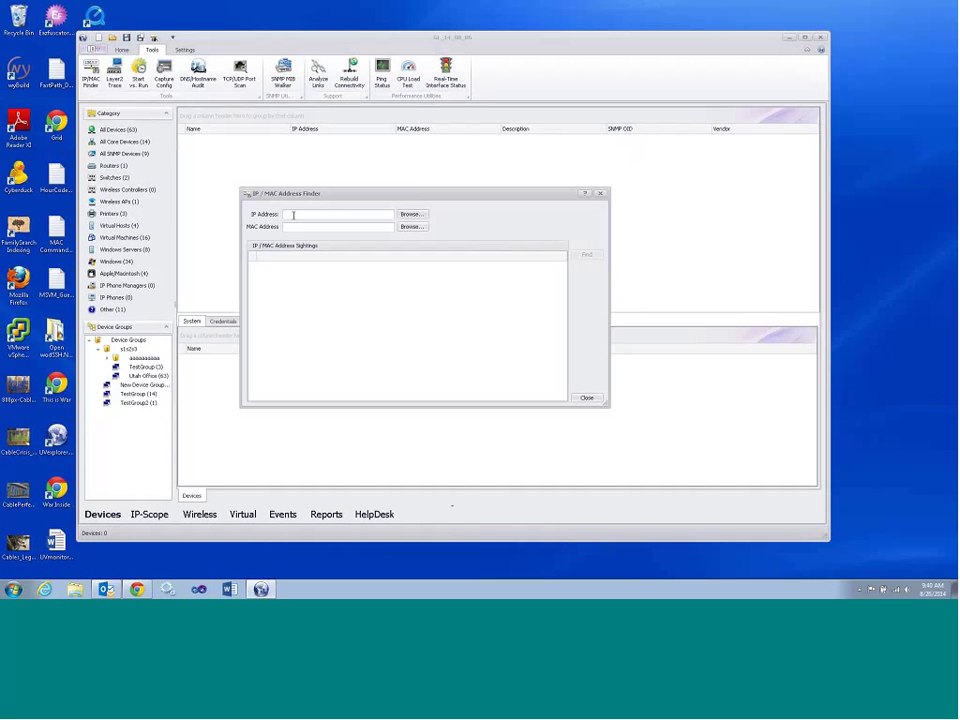
# Find the address sightings of GL Switch Stack-1 (10.10.1.32) and close the finder
pyautogui.click(296, 226)
pyautogui.click(411, 214)
pyautogui.click(274, 306)
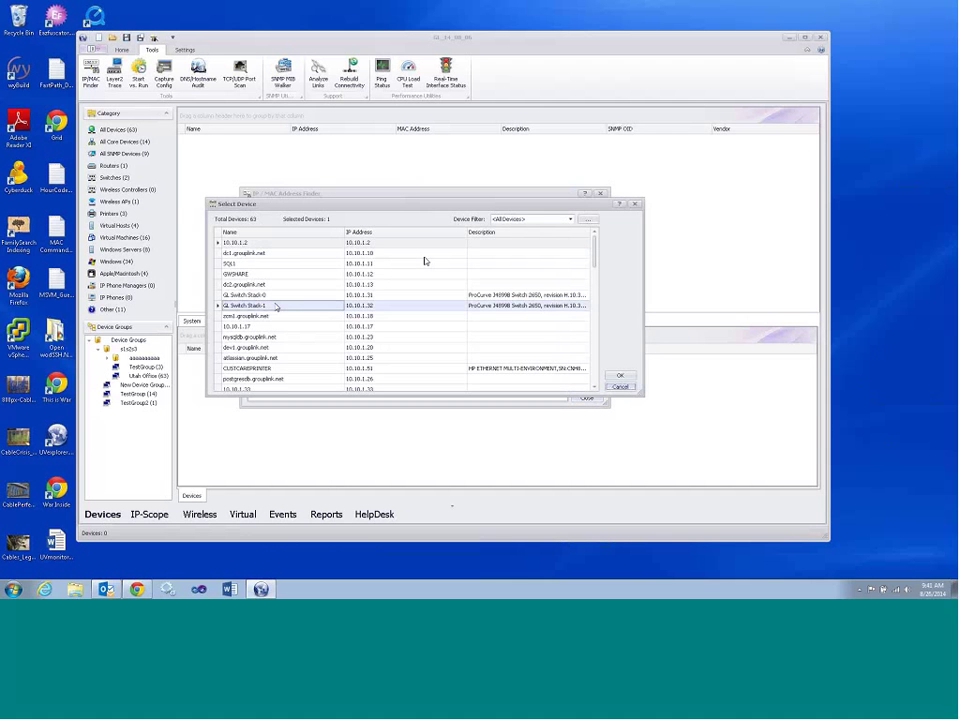
pyautogui.doubleClick(274, 306)
pyautogui.click(587, 254)
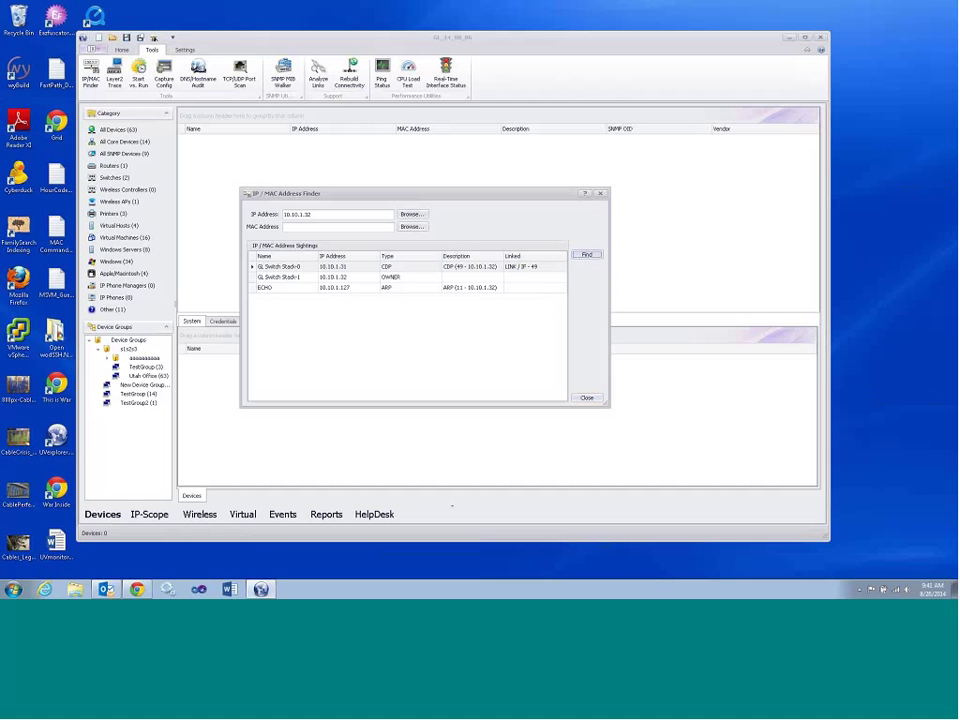
pyautogui.click(587, 399)
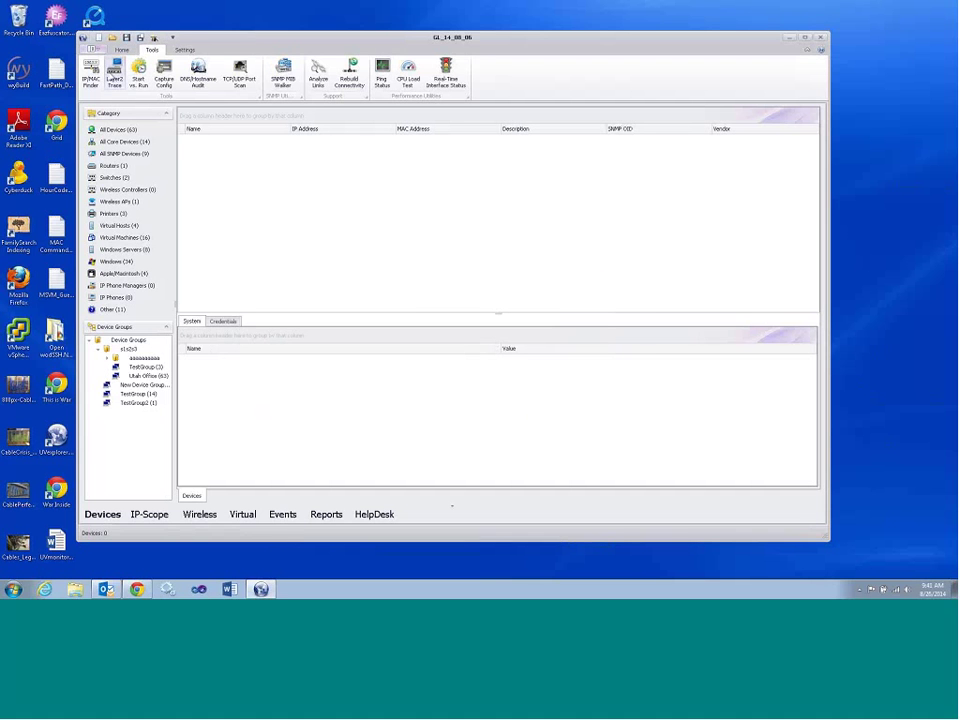
# Run a Layer 2 Trace from GL Switch Stack-0 (10.10.1.31) to dc2.grouplink.net (10.10.1.13) and close the trace
pyautogui.click(115, 75)
pyautogui.click(418, 198)
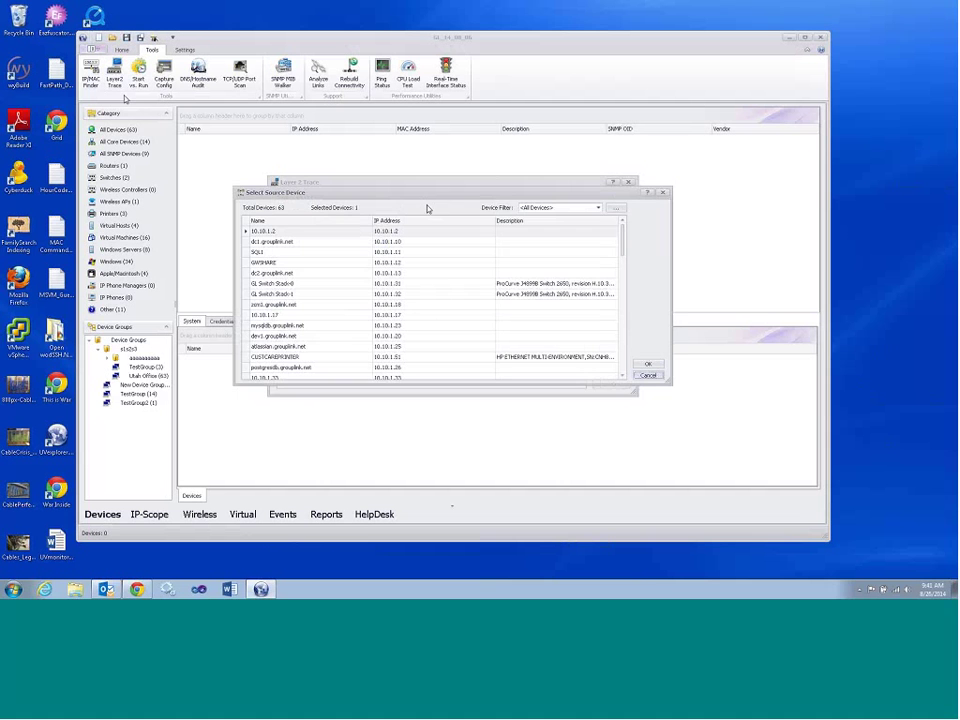
pyautogui.click(480, 283)
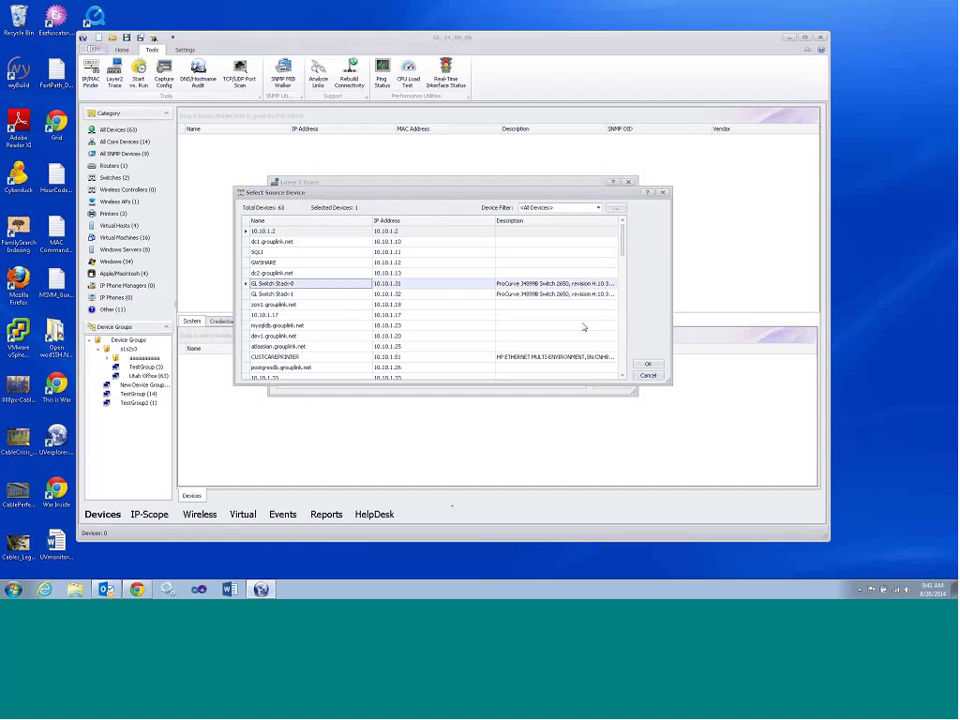
pyautogui.click(647, 364)
pyautogui.click(412, 213)
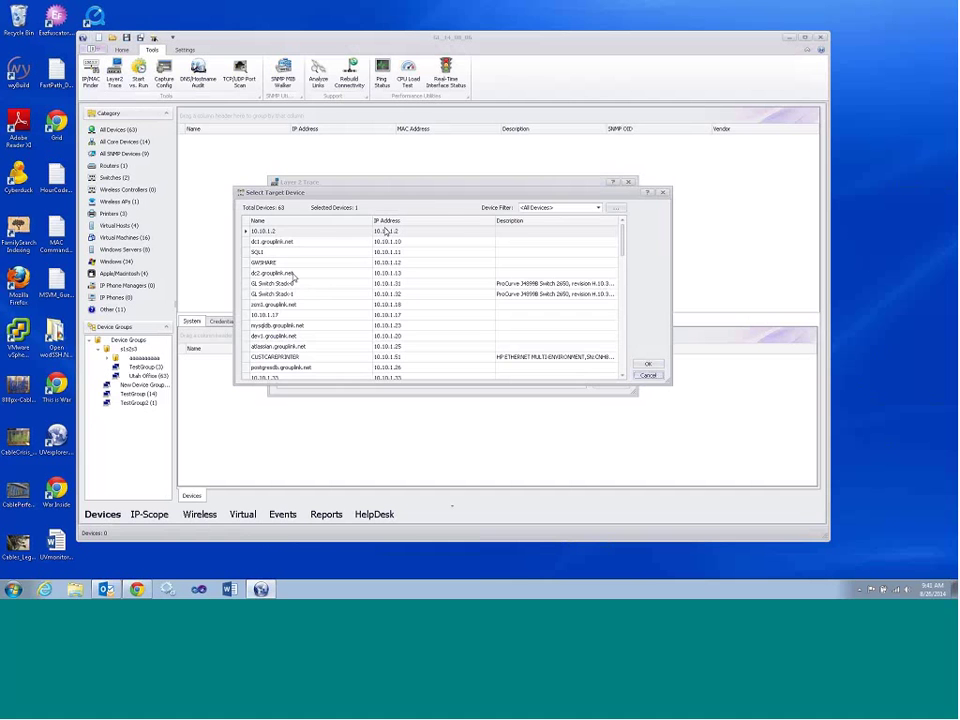
pyautogui.click(470, 273)
pyautogui.click(647, 364)
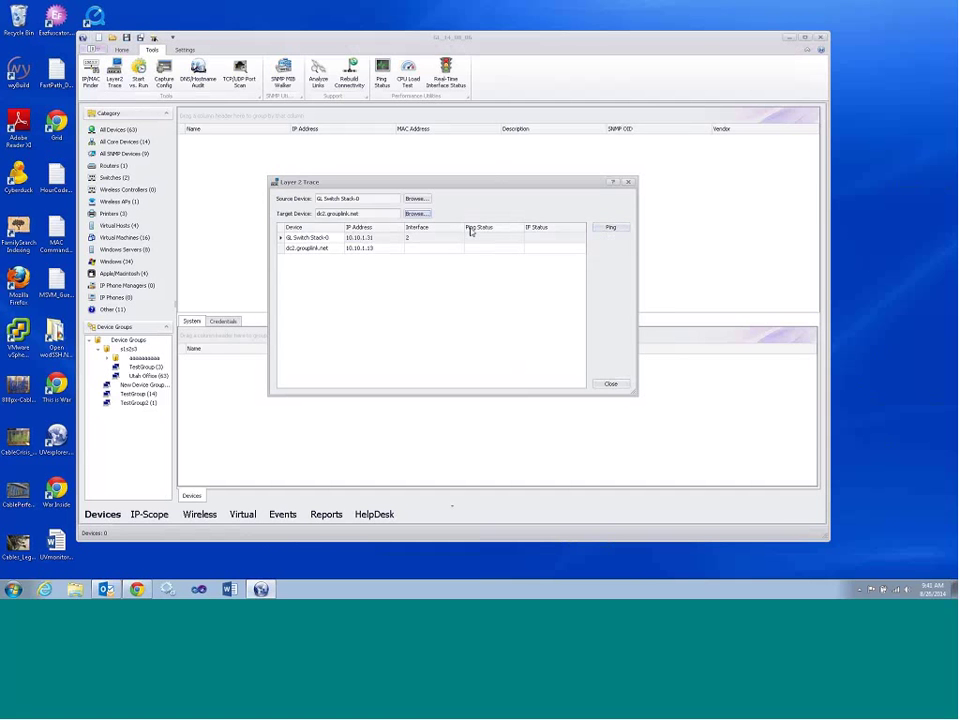
pyautogui.click(610, 385)
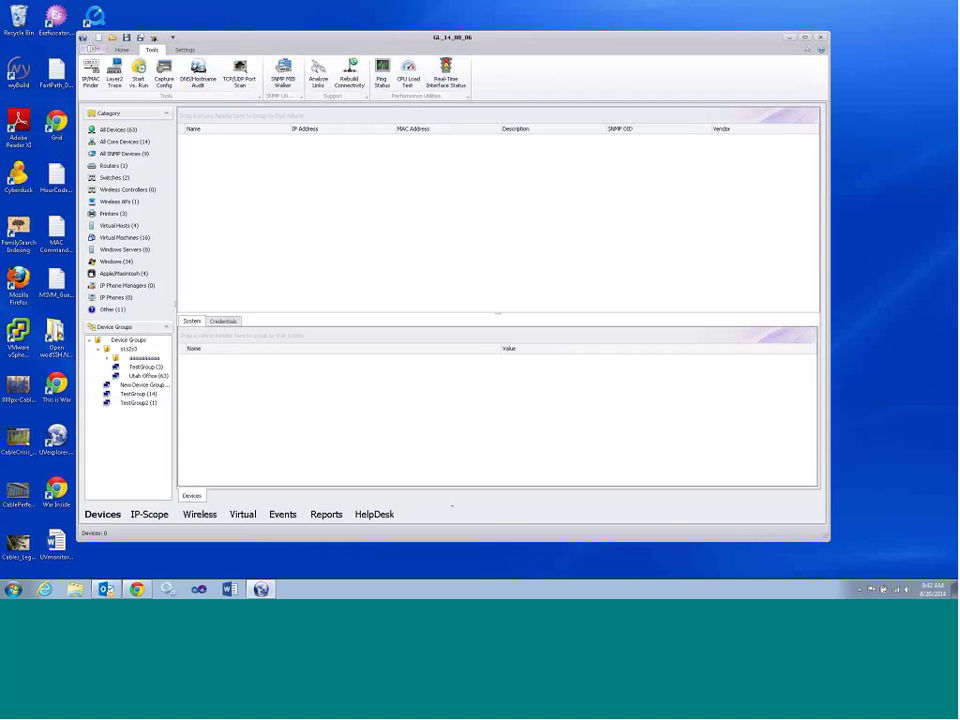
pyautogui.moveTo(366, 34); pyautogui.dragTo(376, 38)
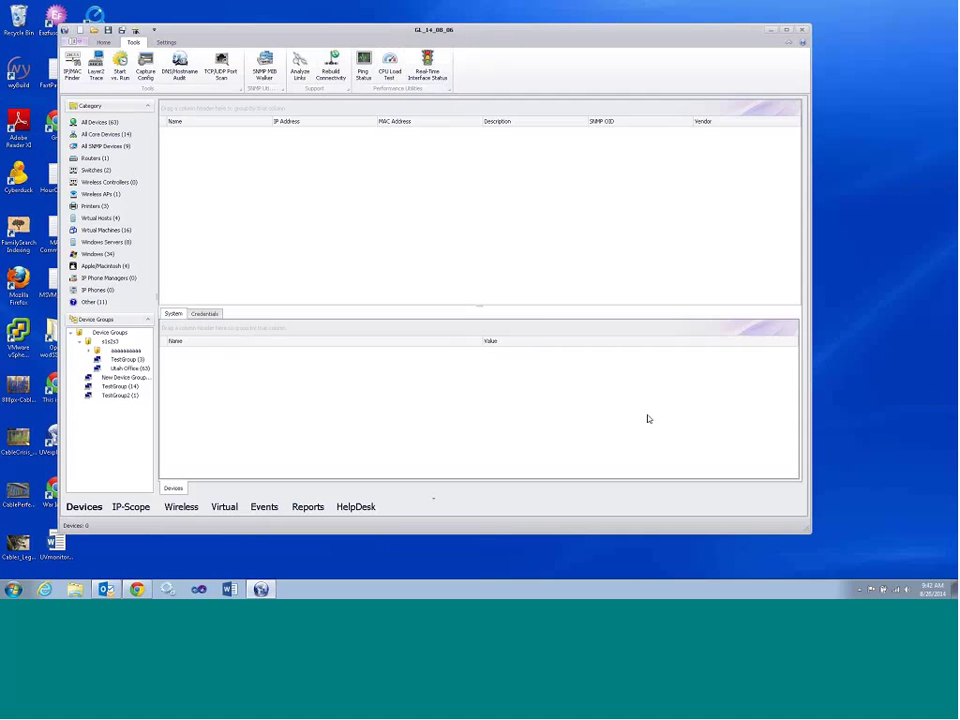
pyautogui.moveTo(810, 532); pyautogui.dragTo(814, 550)
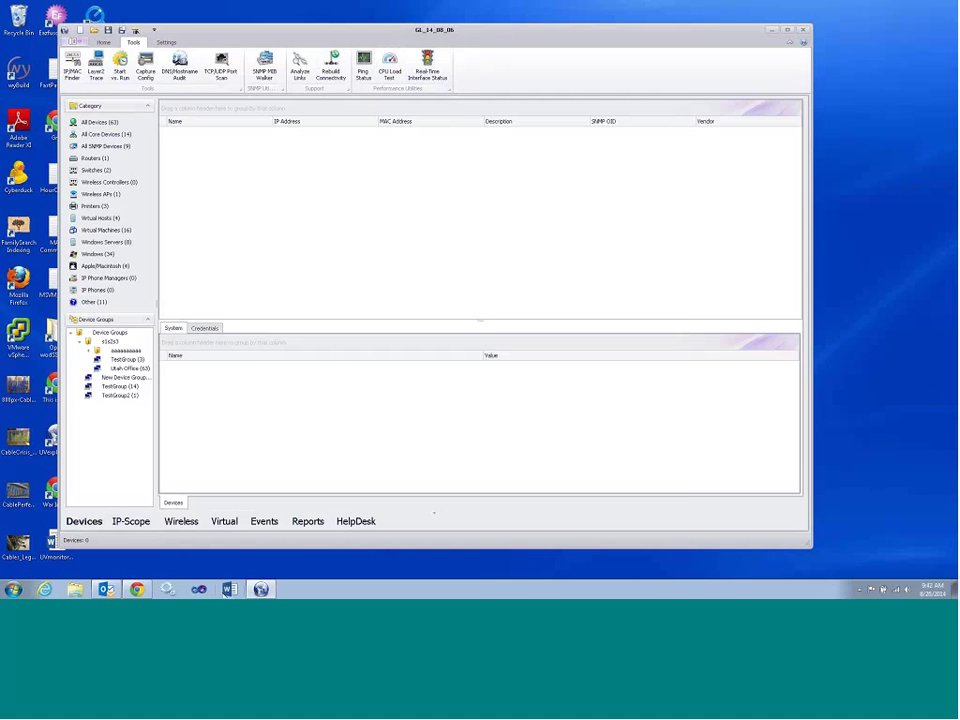
pyautogui.click(137, 589)
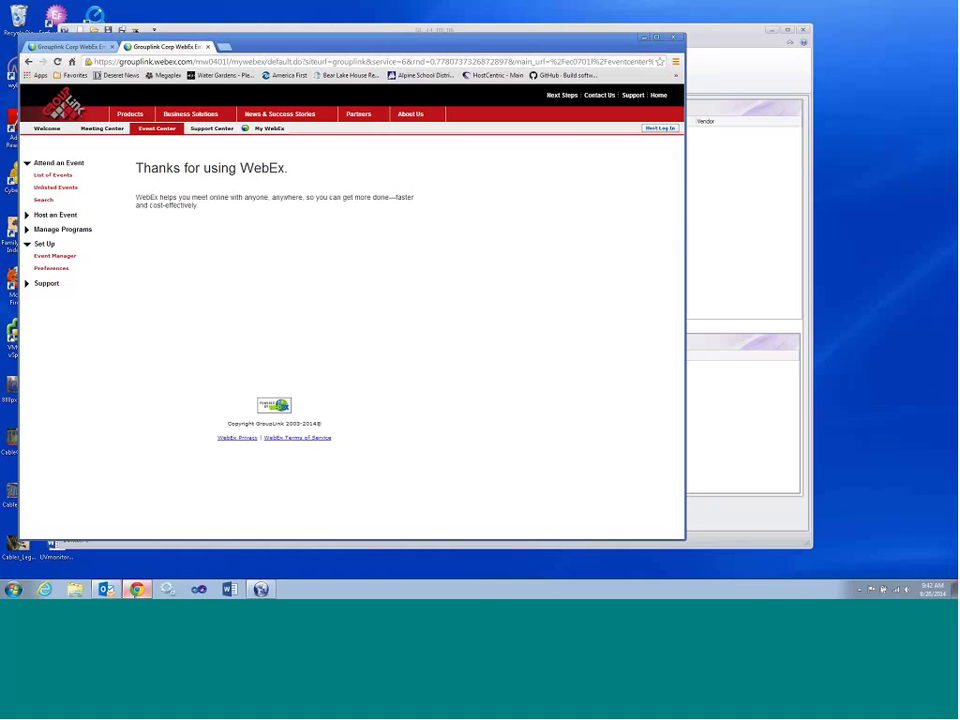
pyautogui.moveTo(133, 591)
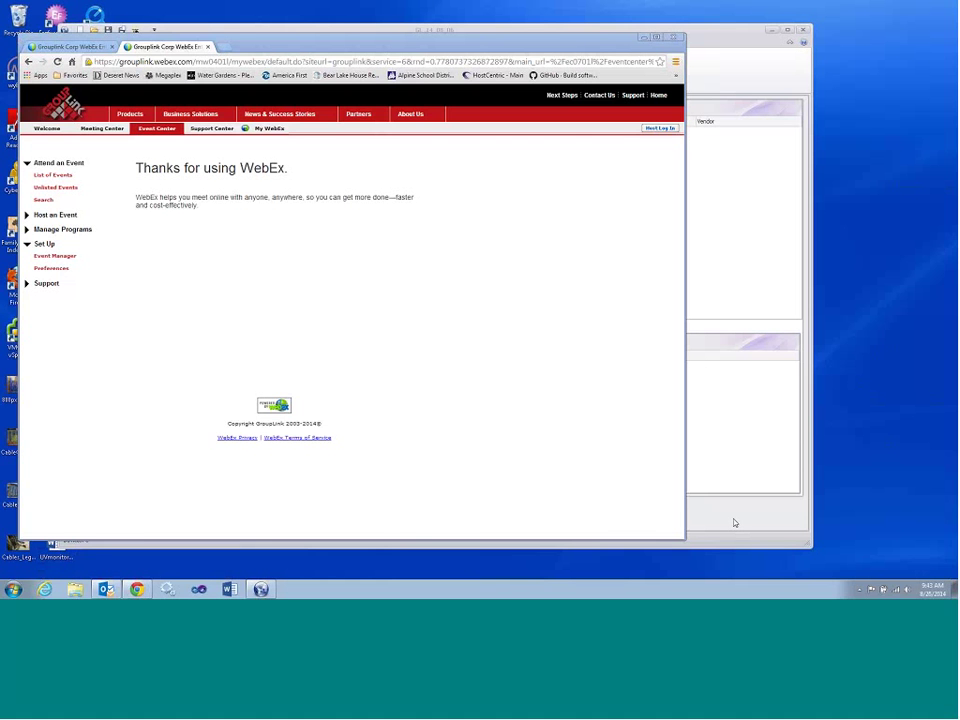
pyautogui.click(734, 522)
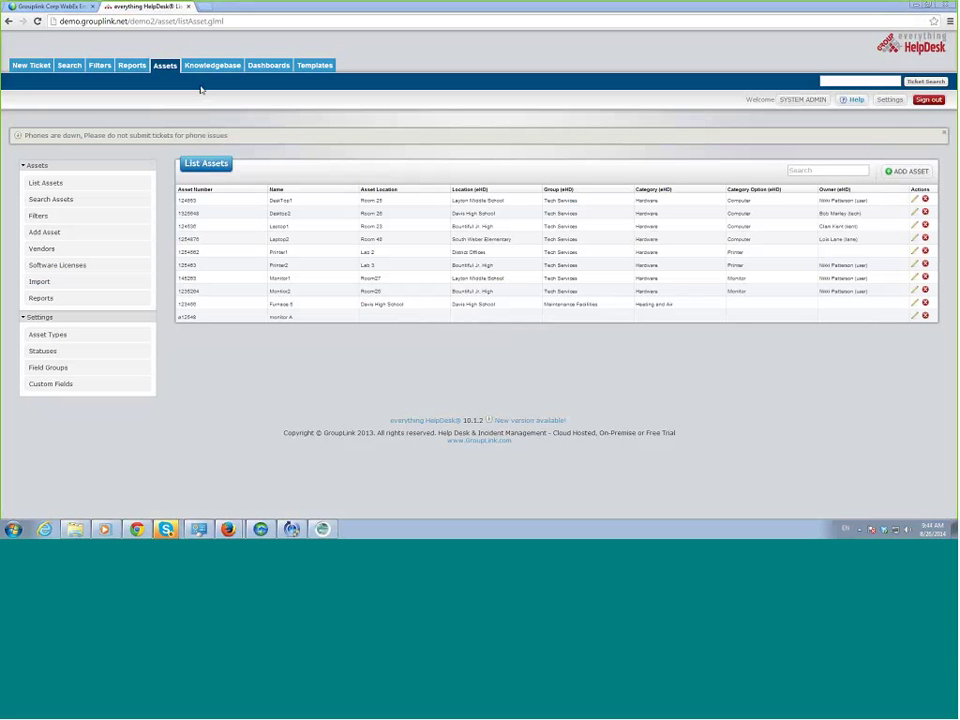
# Sign out of the everything HelpDesk demo and log back in with the manager login ID
pyautogui.click(925, 101)
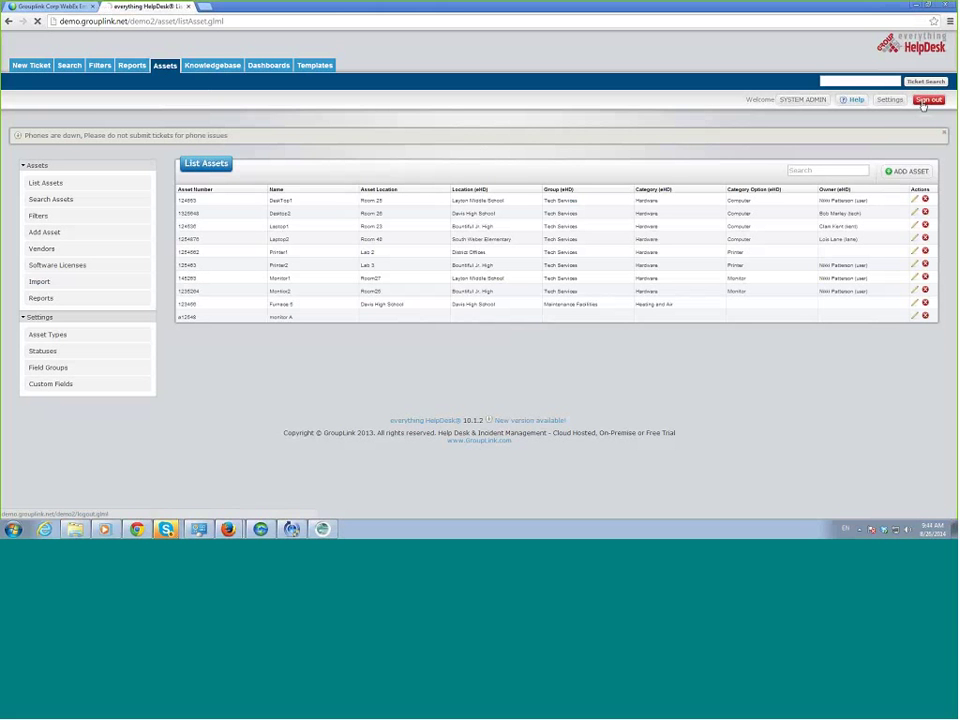
pyautogui.write('man')
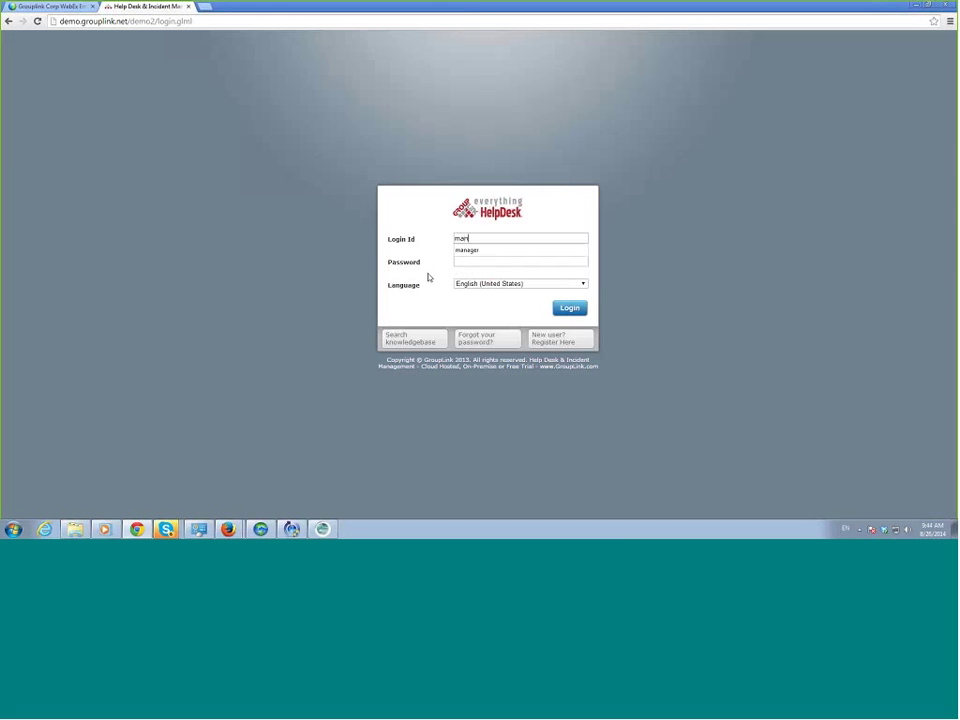
pyautogui.press('Down')
pyautogui.press('Return')
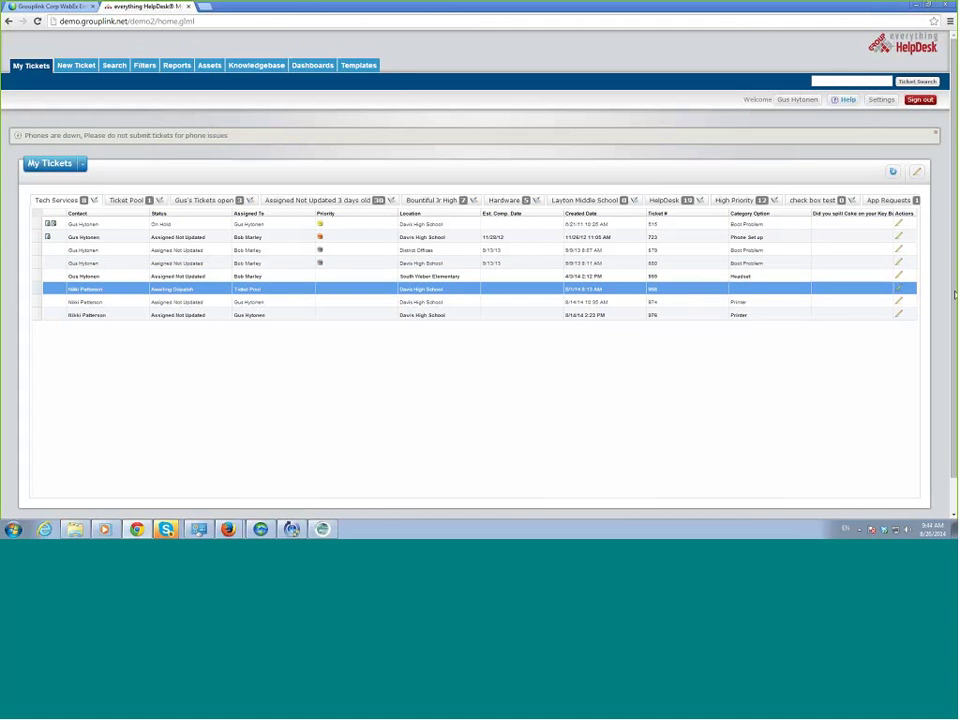
# Open ticket 880 for editing, reposition its window and open the search for its linked asset
pyautogui.click(898, 264)
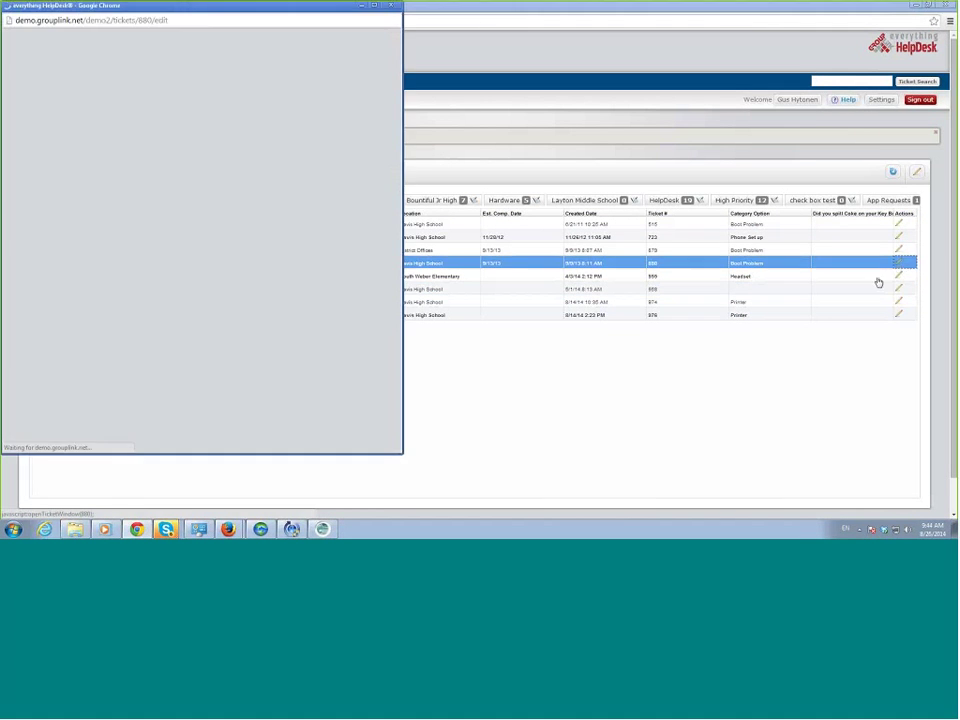
pyautogui.moveTo(274, 6); pyautogui.dragTo(412, 38)
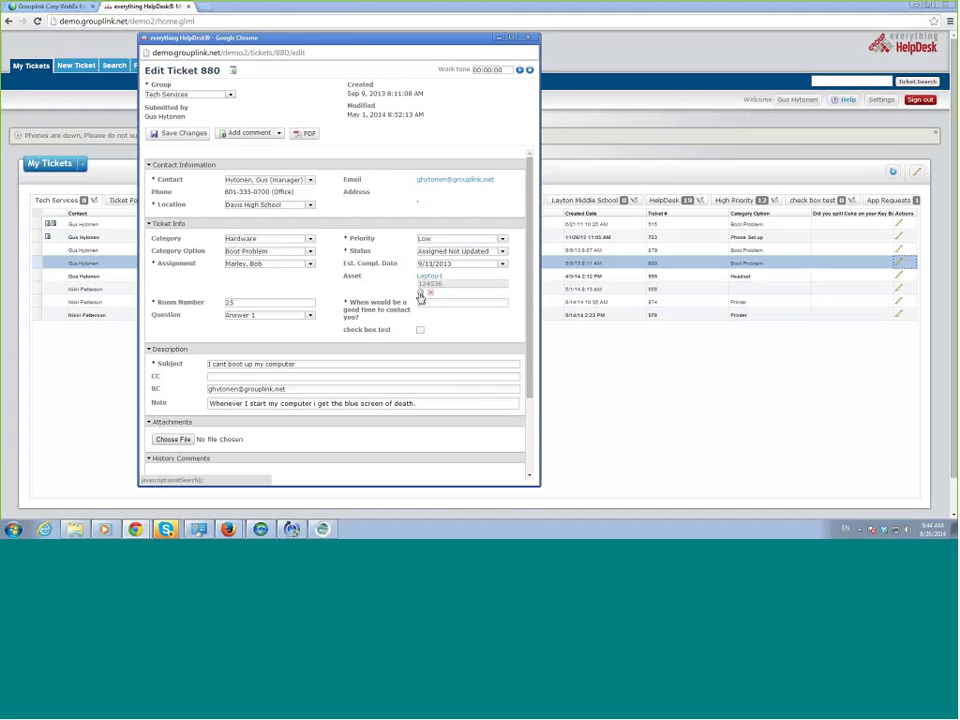
pyautogui.click(420, 294)
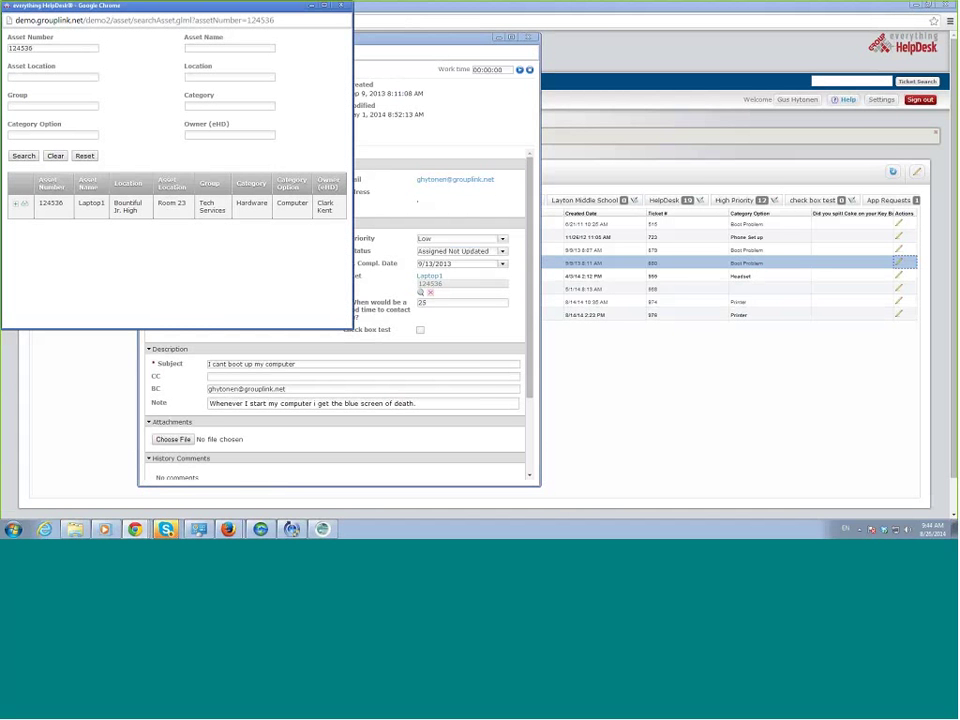
# Clear the asset search criteria, browse all assets and link the monitor Montior2 to ticket 880
pyautogui.click(55, 156)
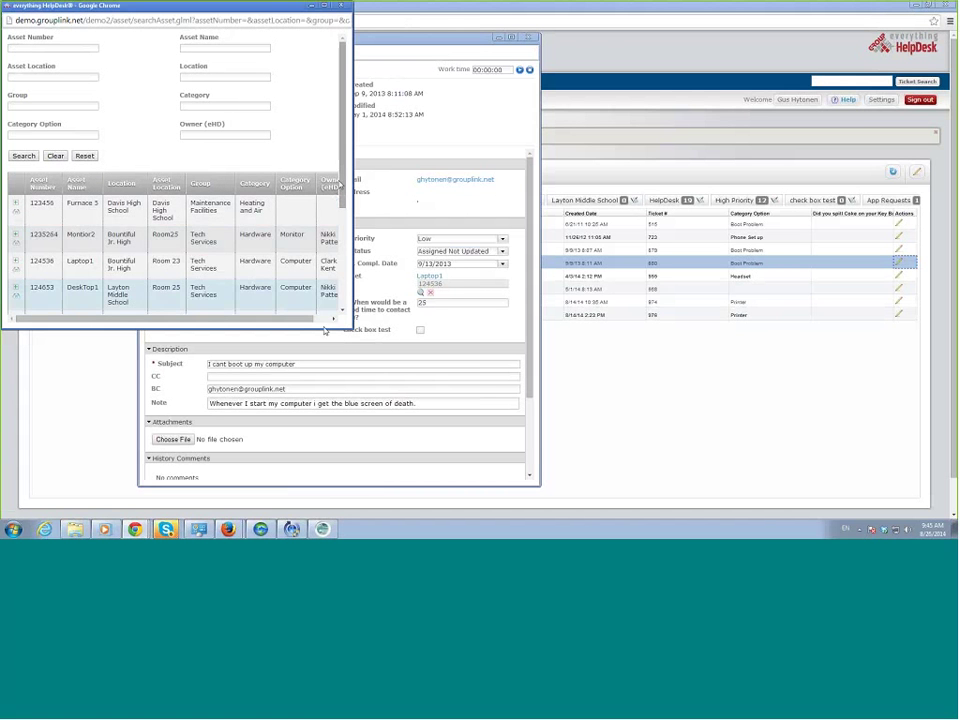
pyautogui.scroll(-1, 345, 194)
pyautogui.scroll(-3, 345, 194)
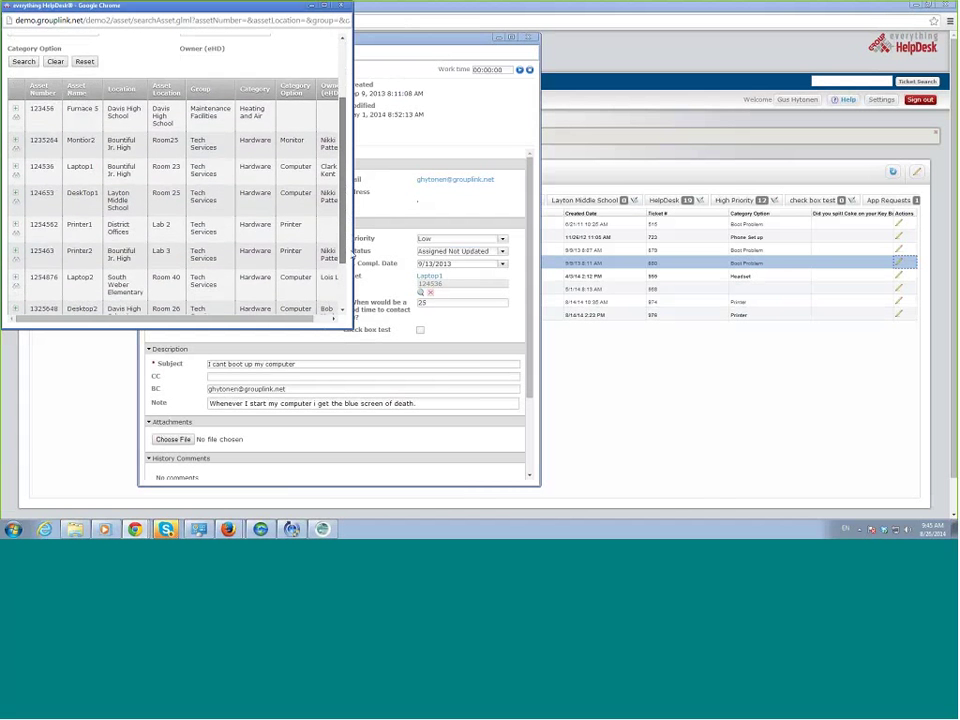
pyautogui.scroll(2, 352, 232)
pyautogui.scroll(4, 352, 232)
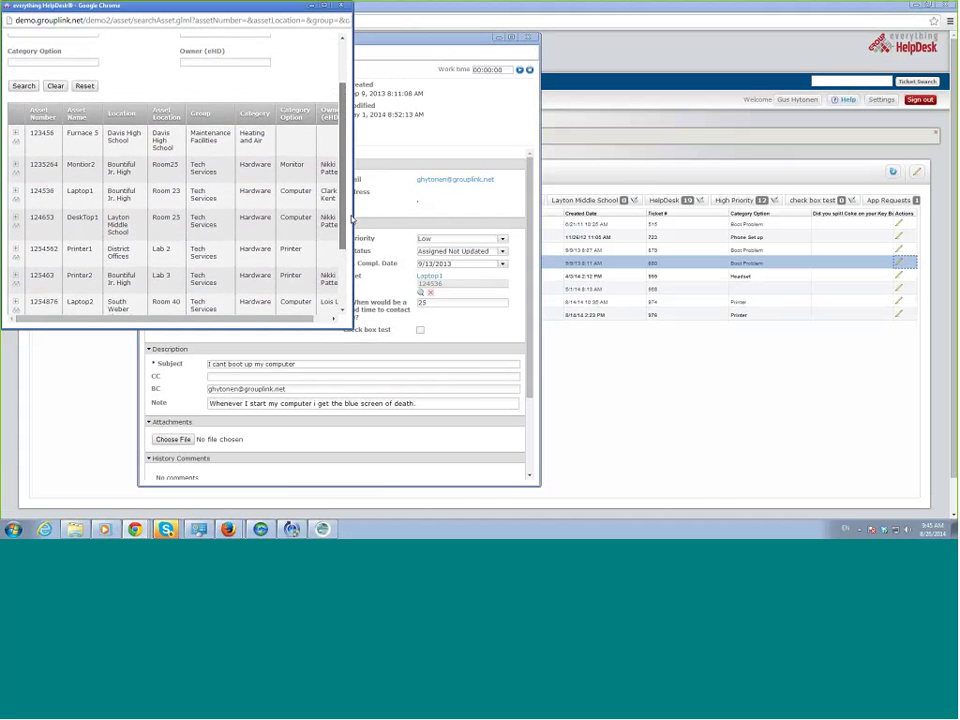
pyautogui.scroll(2, 368, 201)
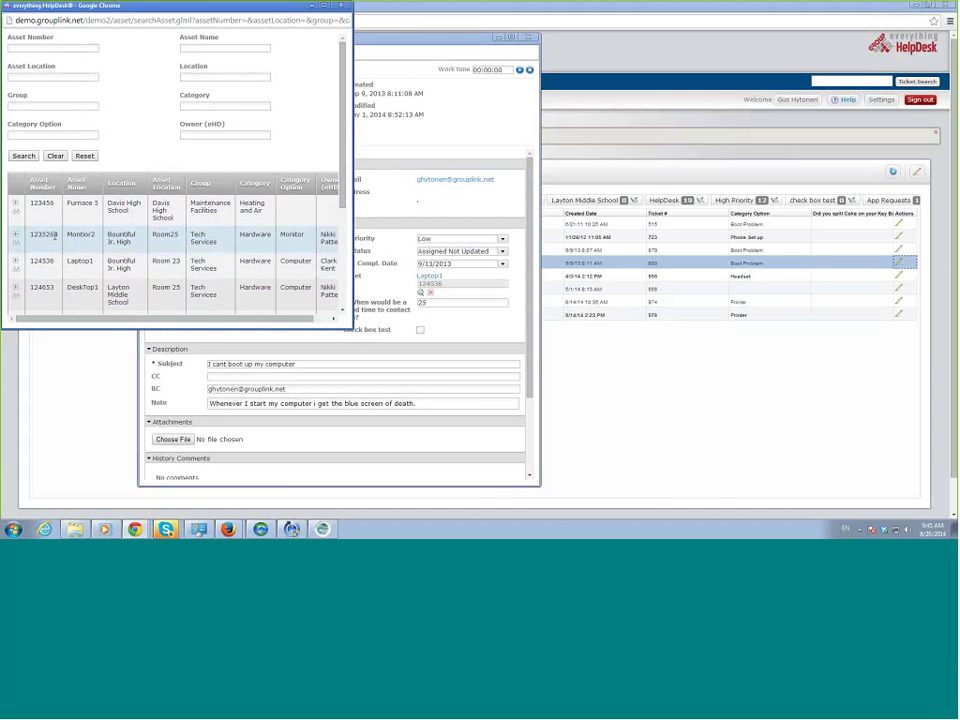
pyautogui.click(15, 240)
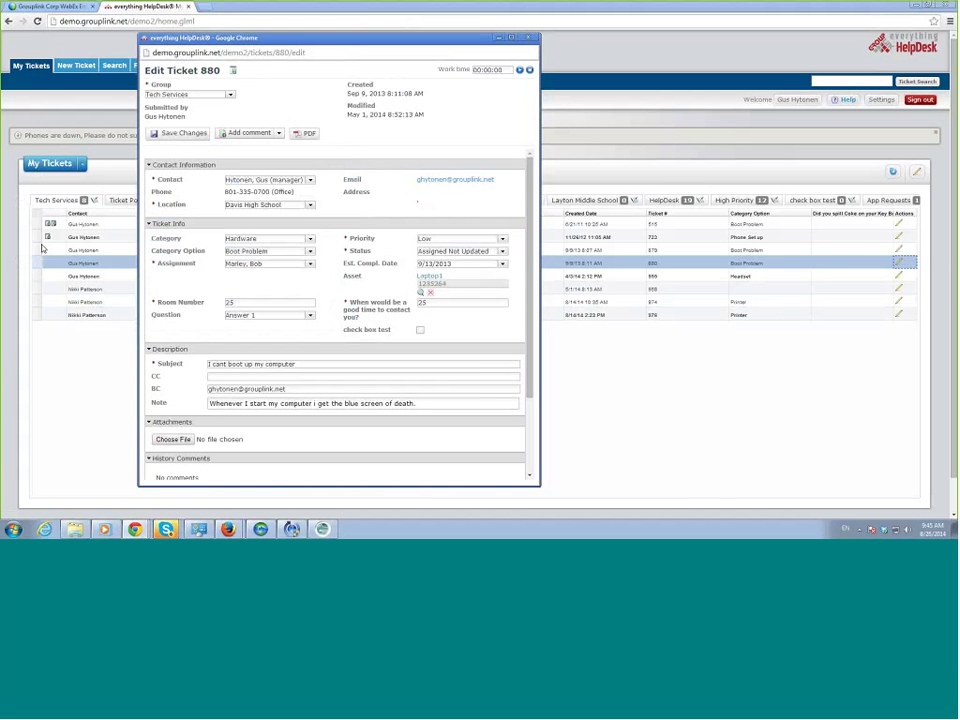
# Remove the linked asset from ticket 880, link Montior2 from an unfiltered asset search, save and close the ticket
pyautogui.click(428, 293)
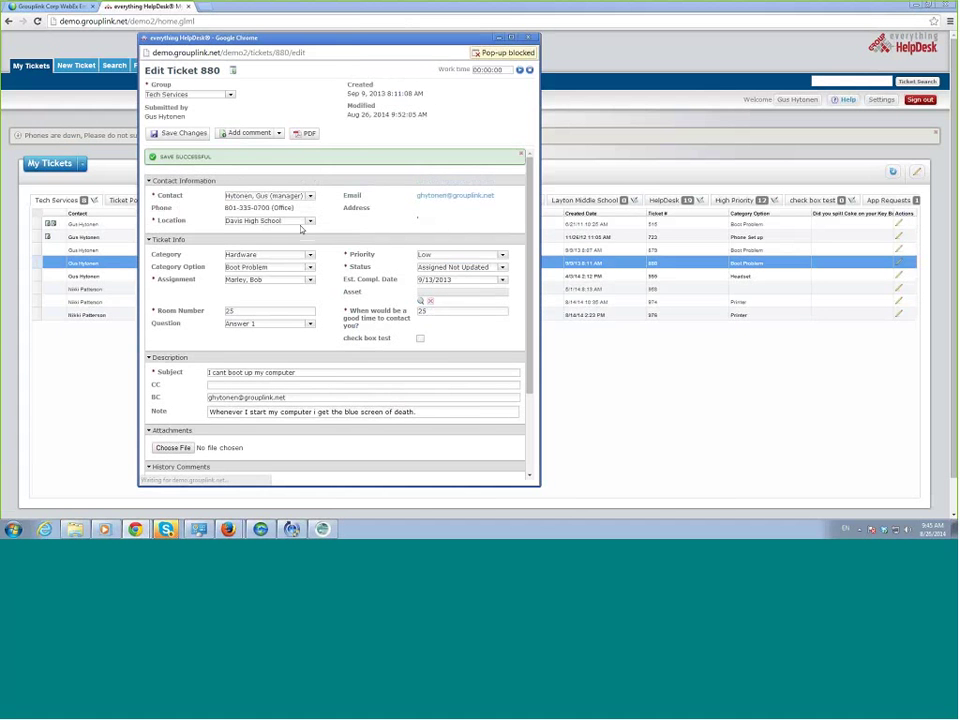
pyautogui.click(420, 301)
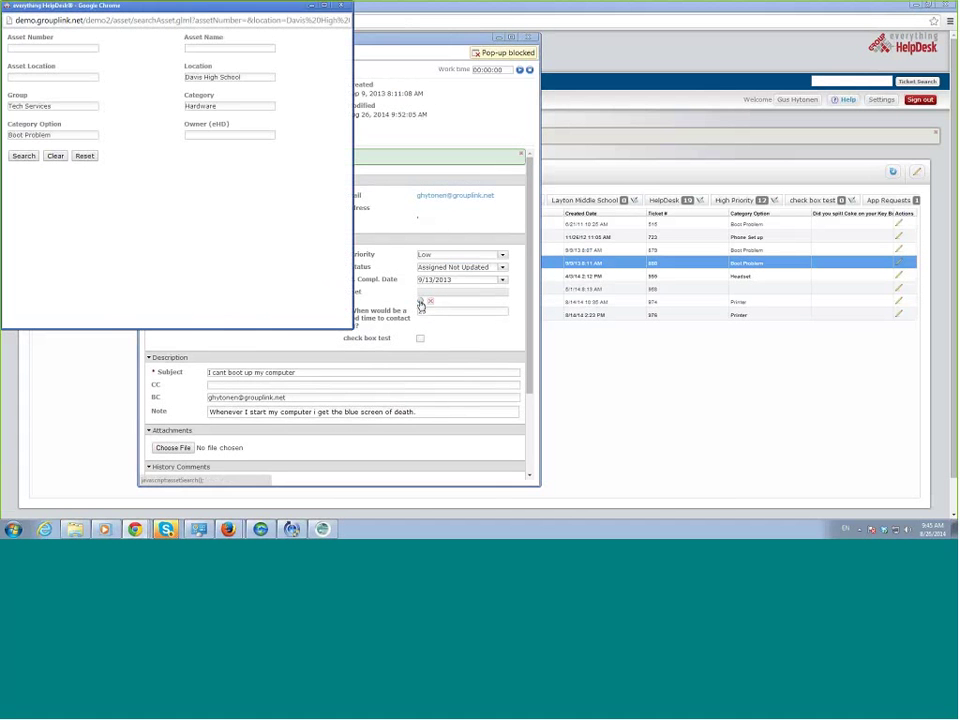
pyautogui.click(55, 156)
pyautogui.click(23, 156)
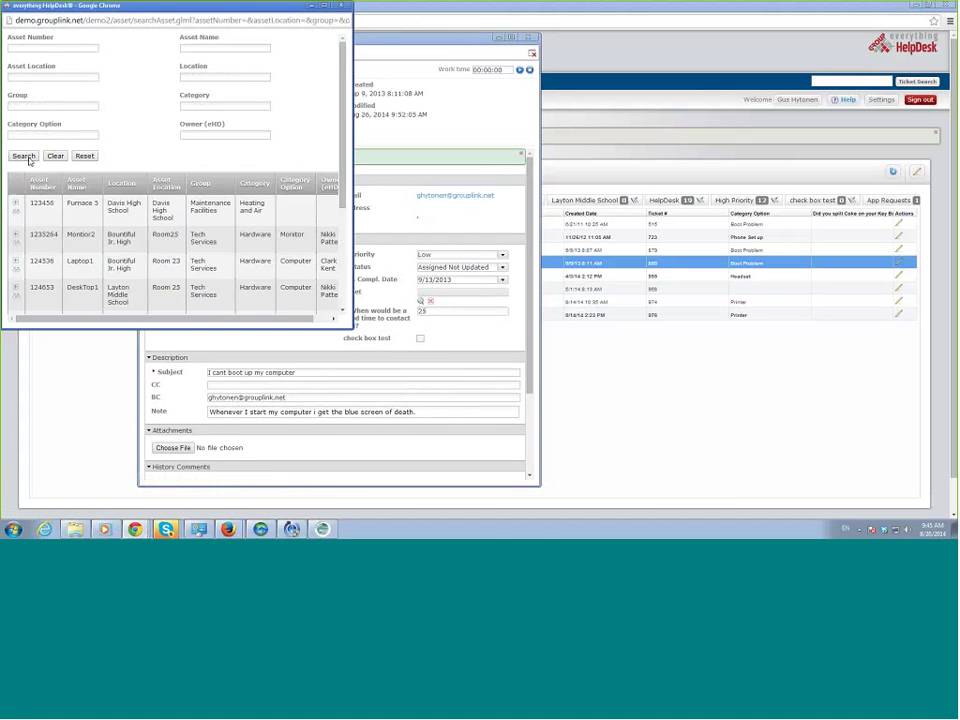
pyautogui.click(15, 236)
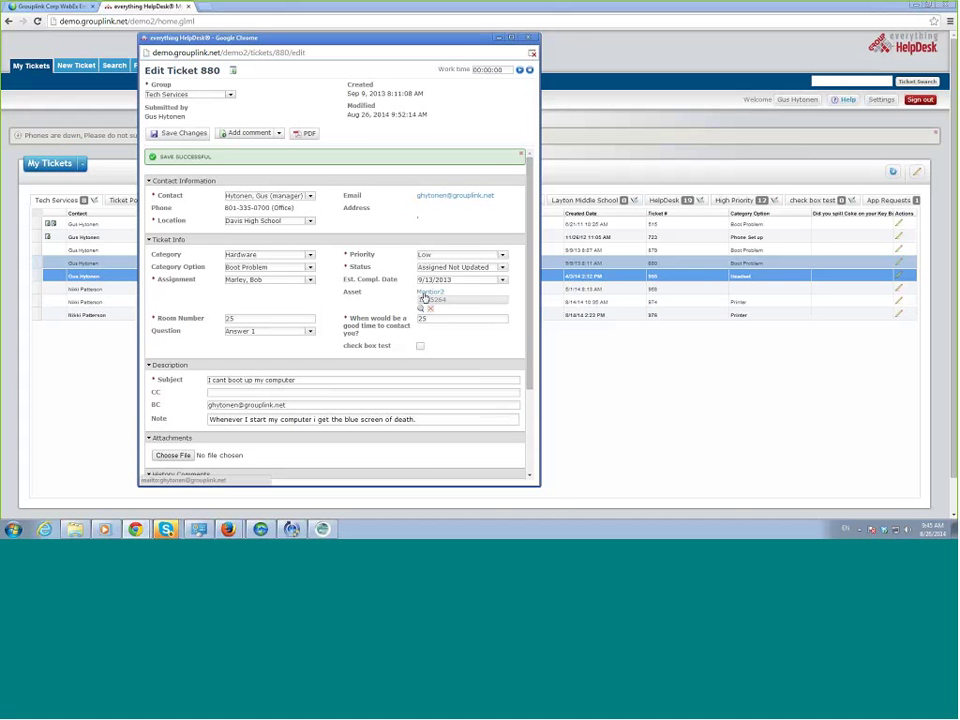
pyautogui.click(529, 38)
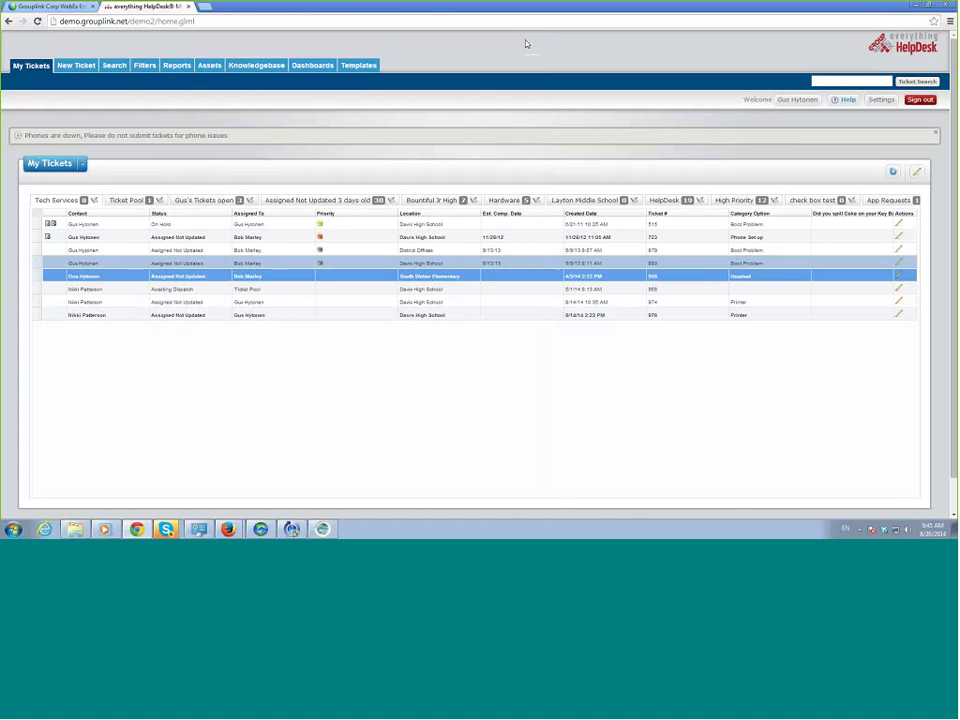
# Open the DeskTop1 record from the asset list and review its asset fields and associated tickets
pyautogui.click(209, 66)
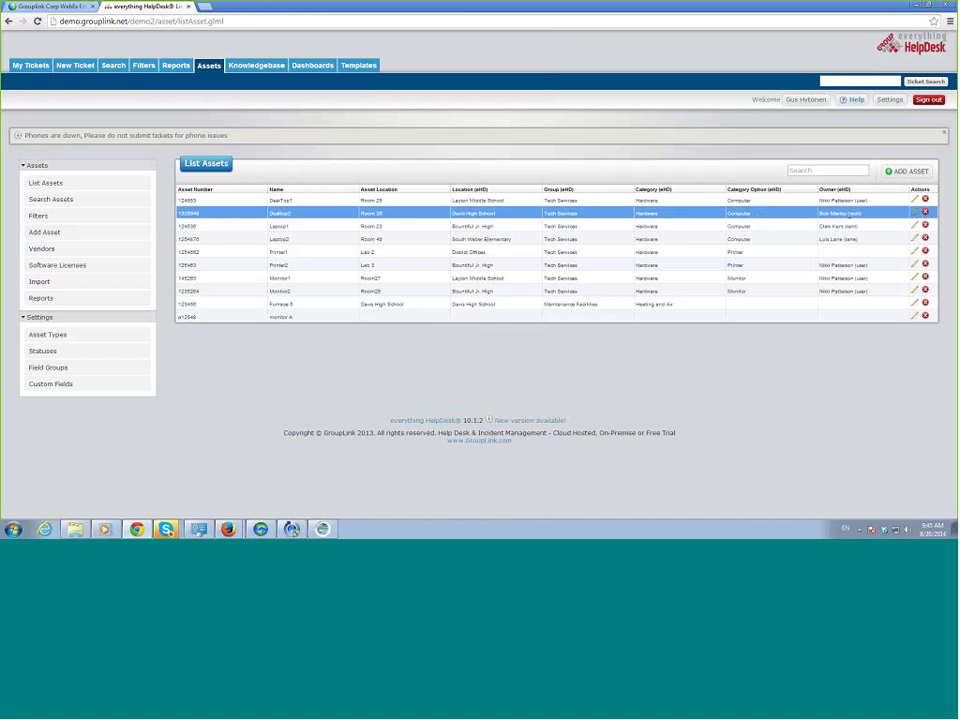
pyautogui.click(915, 200)
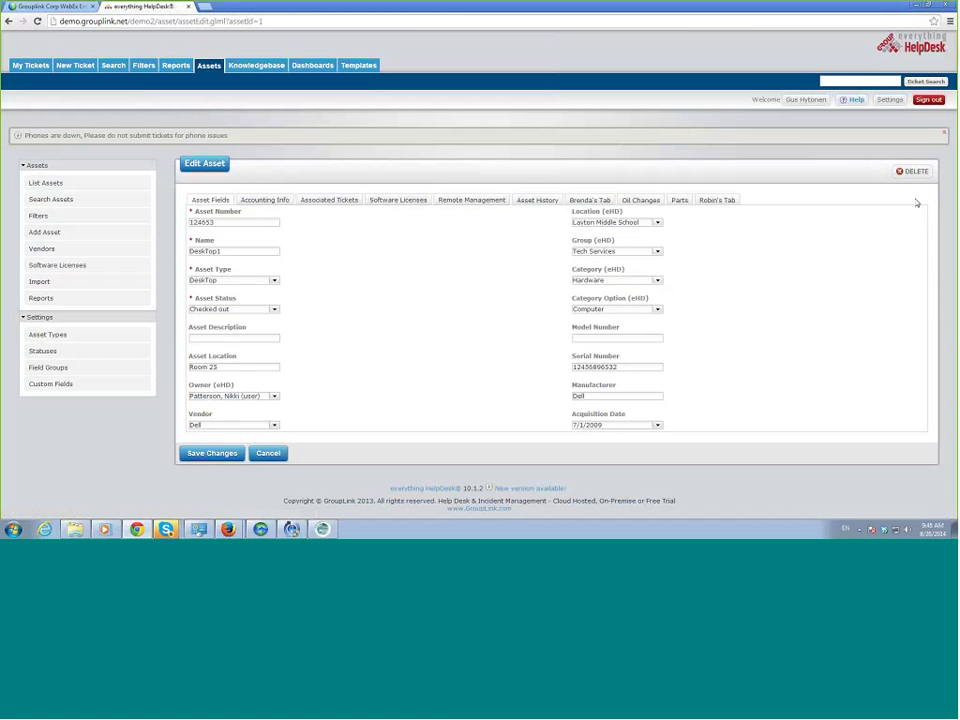
pyautogui.click(316, 202)
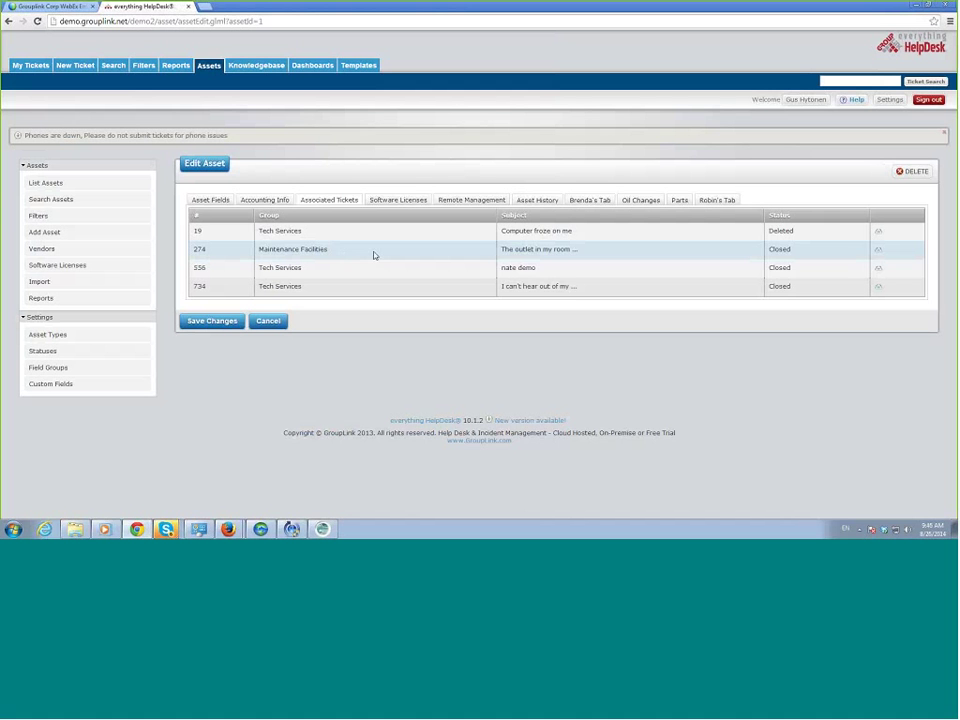
pyautogui.click(208, 200)
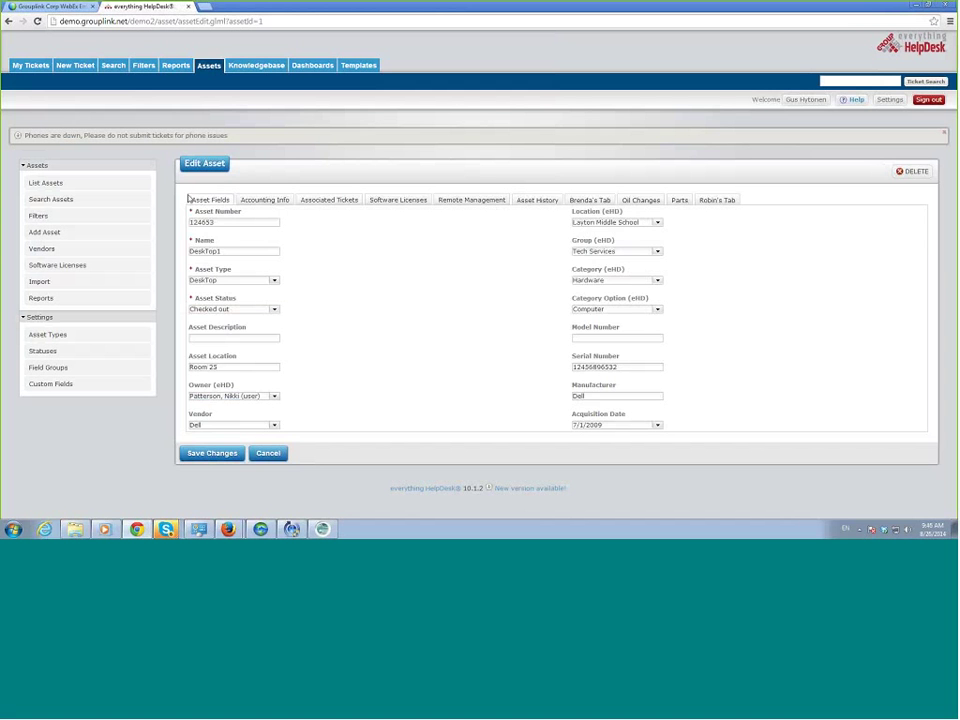
# Review the Desktop2 asset's general fields, Oil Changes and Parts details, and open the list of asset reports
pyautogui.click(45, 182)
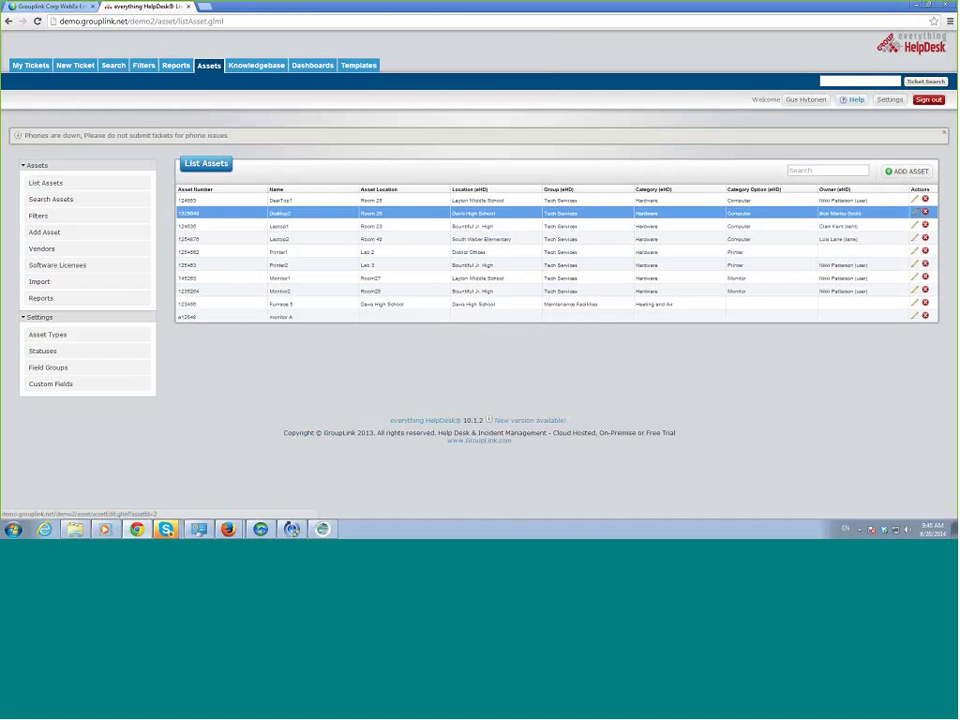
pyautogui.click(913, 213)
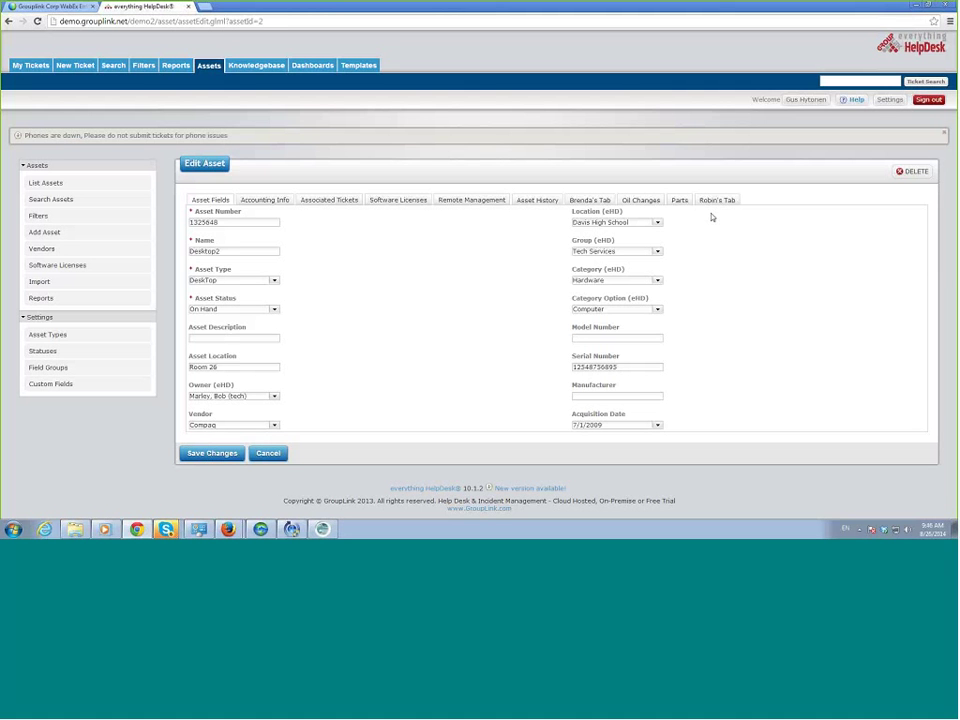
pyautogui.click(641, 201)
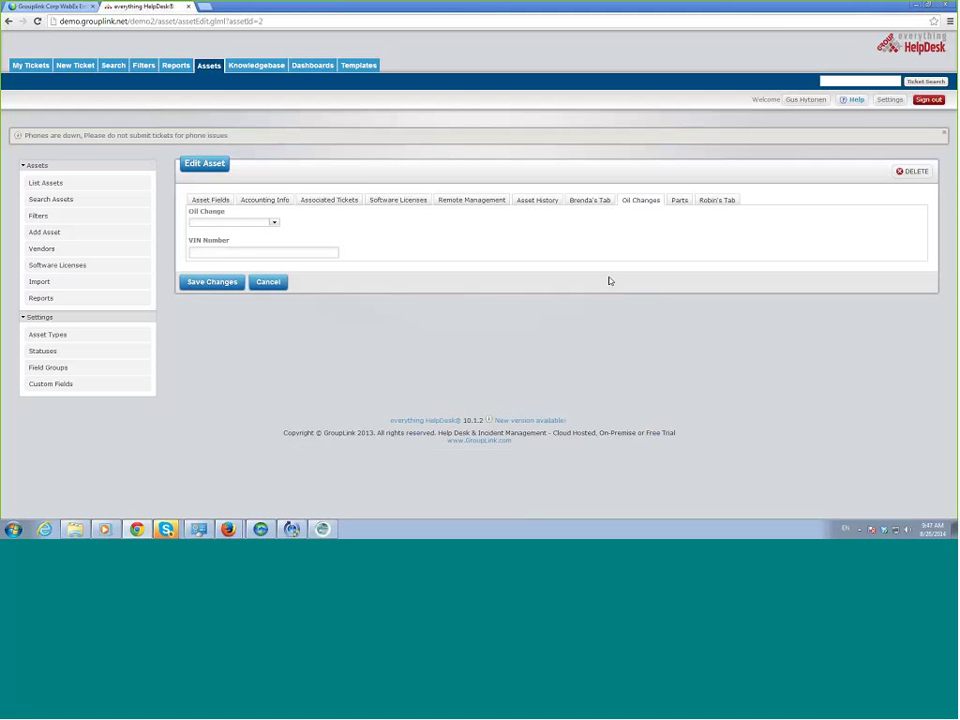
pyautogui.click(688, 202)
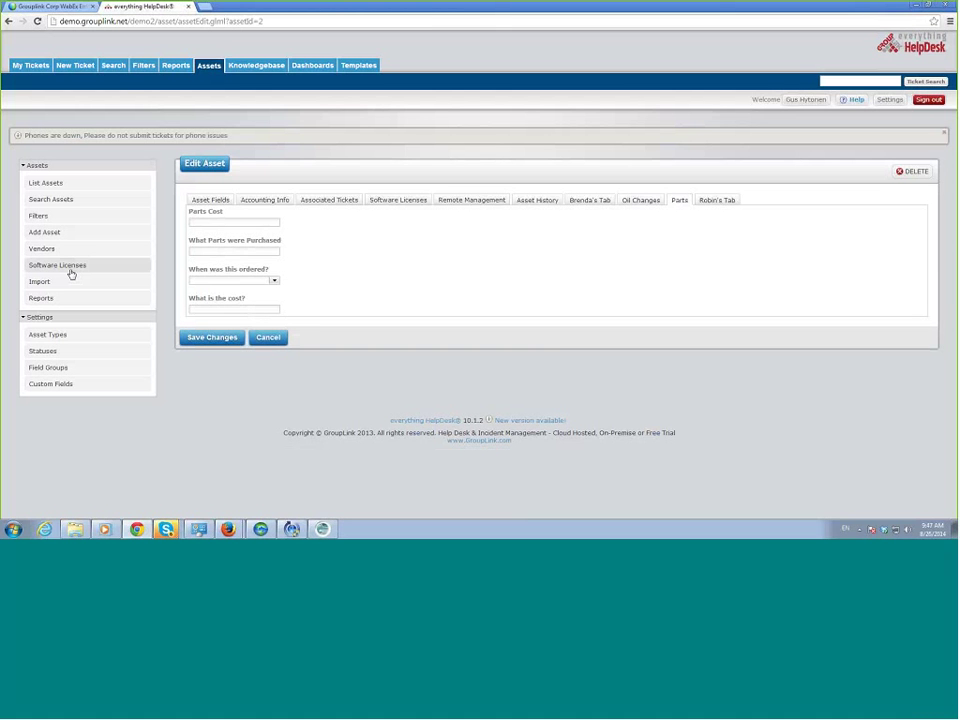
pyautogui.click(66, 300)
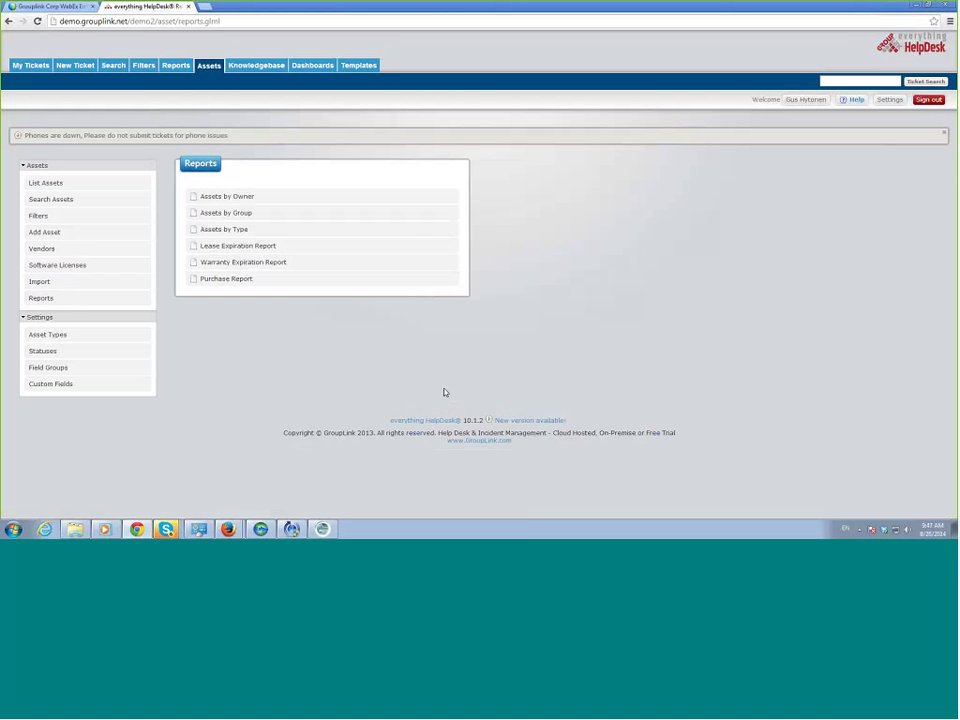
# Look over the available asset reports, including the purchase and by-type reports, and return to the full asset list
pyautogui.click(240, 281)
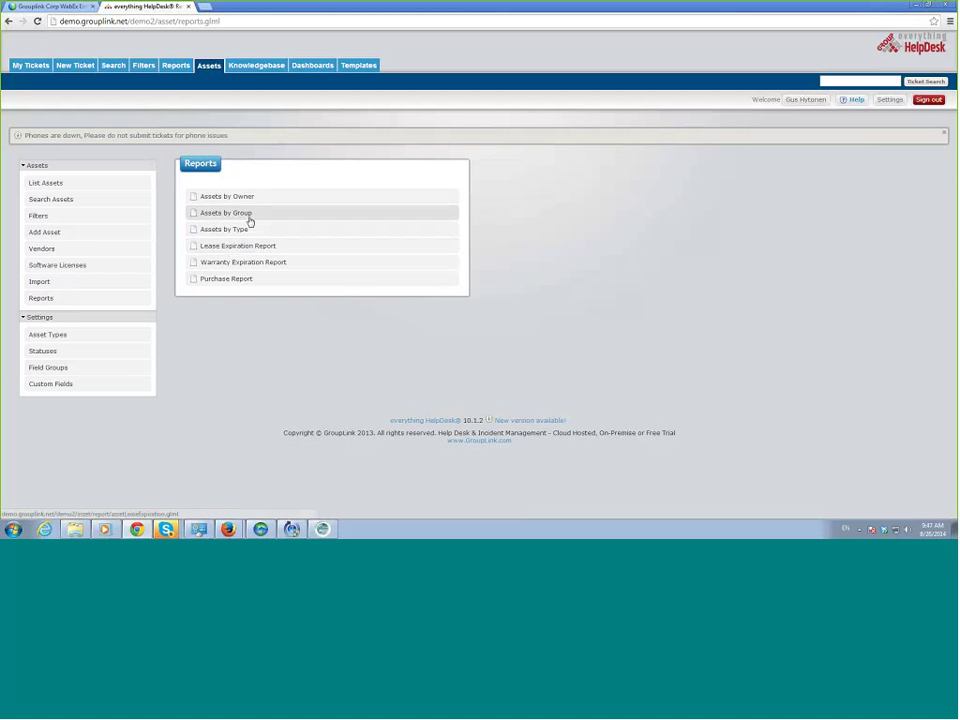
pyautogui.click(252, 230)
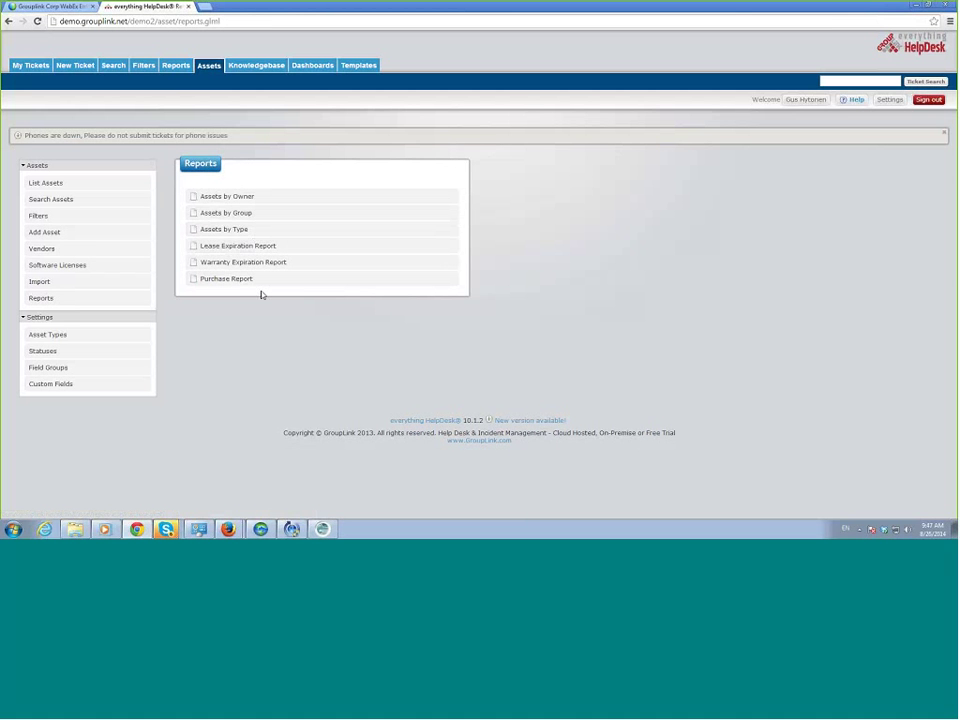
pyautogui.click(72, 192)
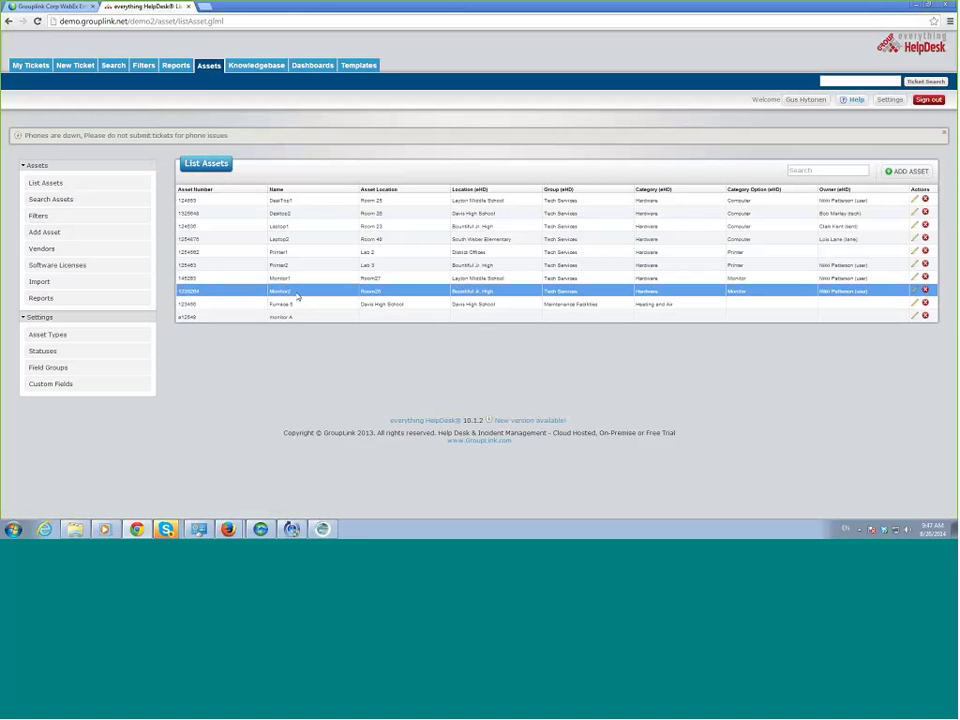
# View the blank asset filter form and its column options, and open the DeskTop1 record from the asset list
pyautogui.click(92, 212)
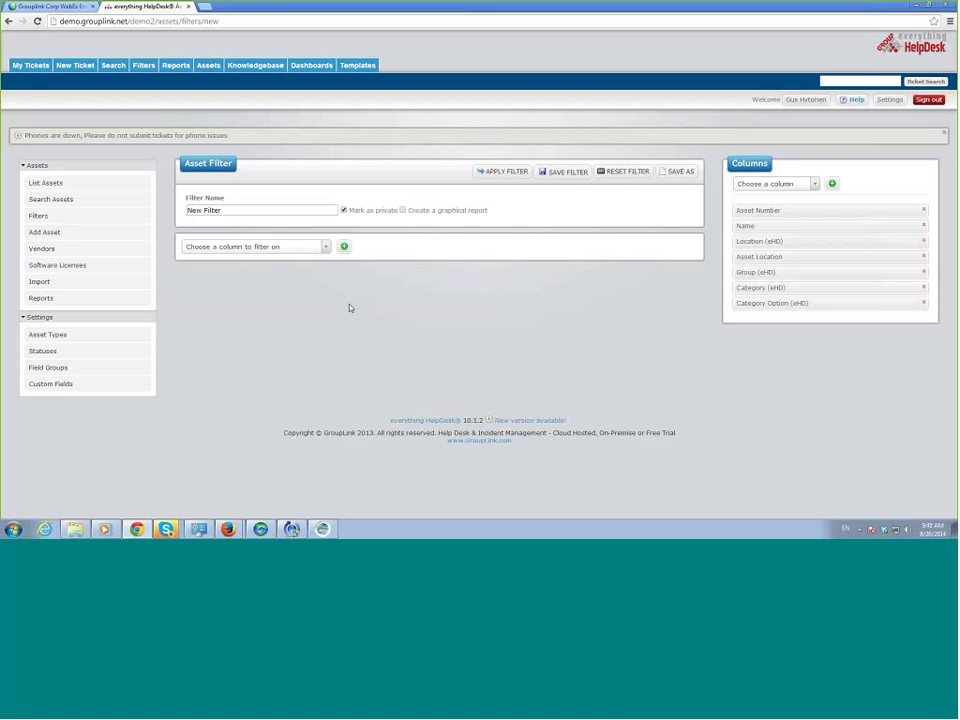
pyautogui.click(140, 183)
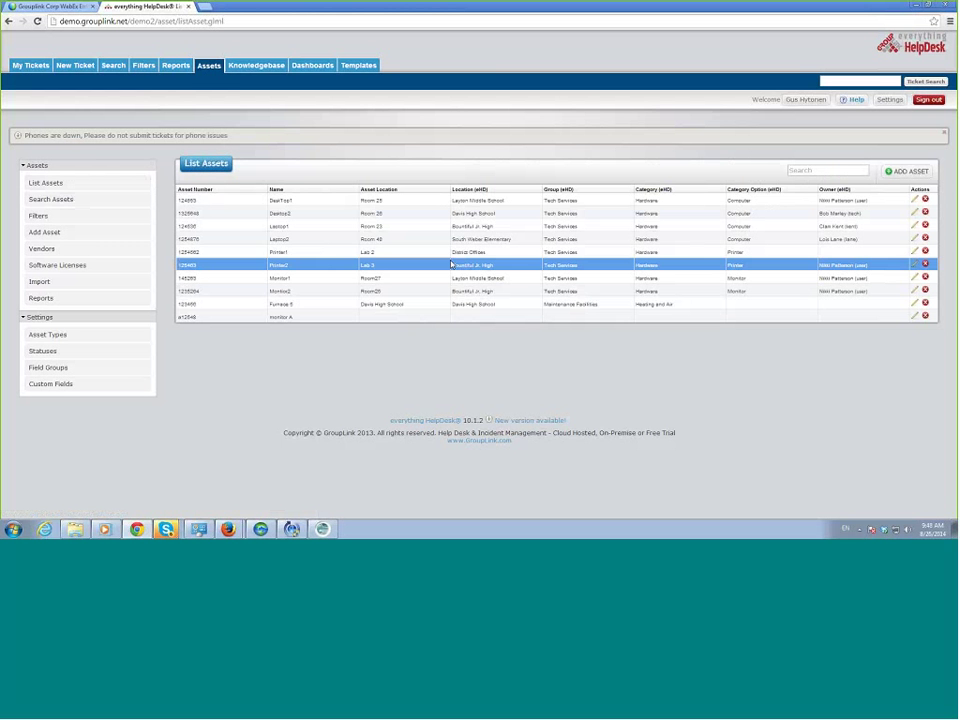
pyautogui.click(913, 201)
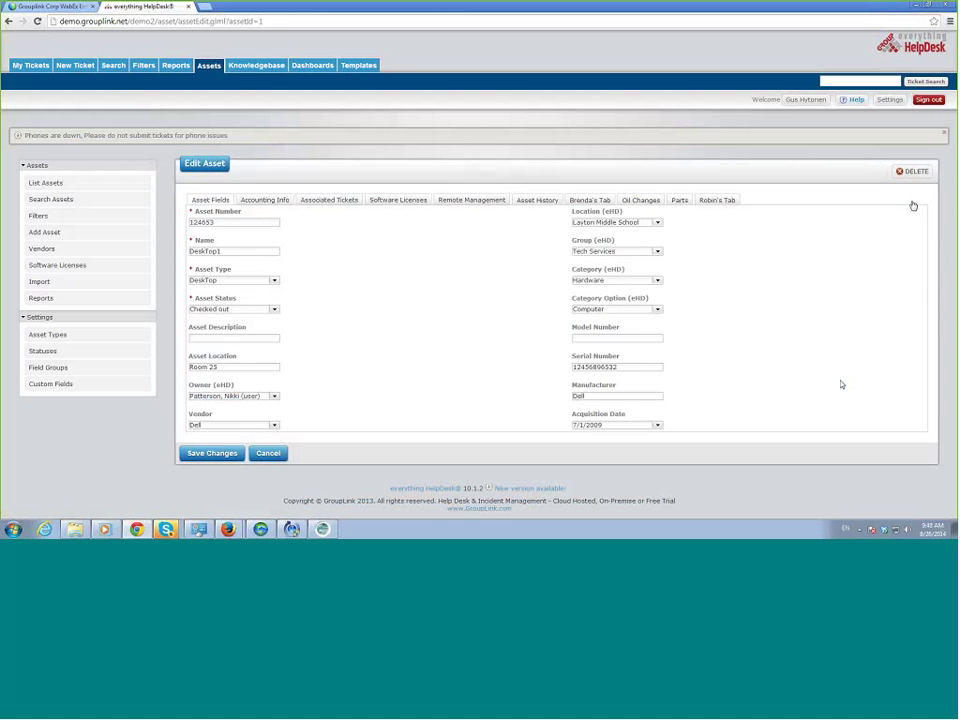